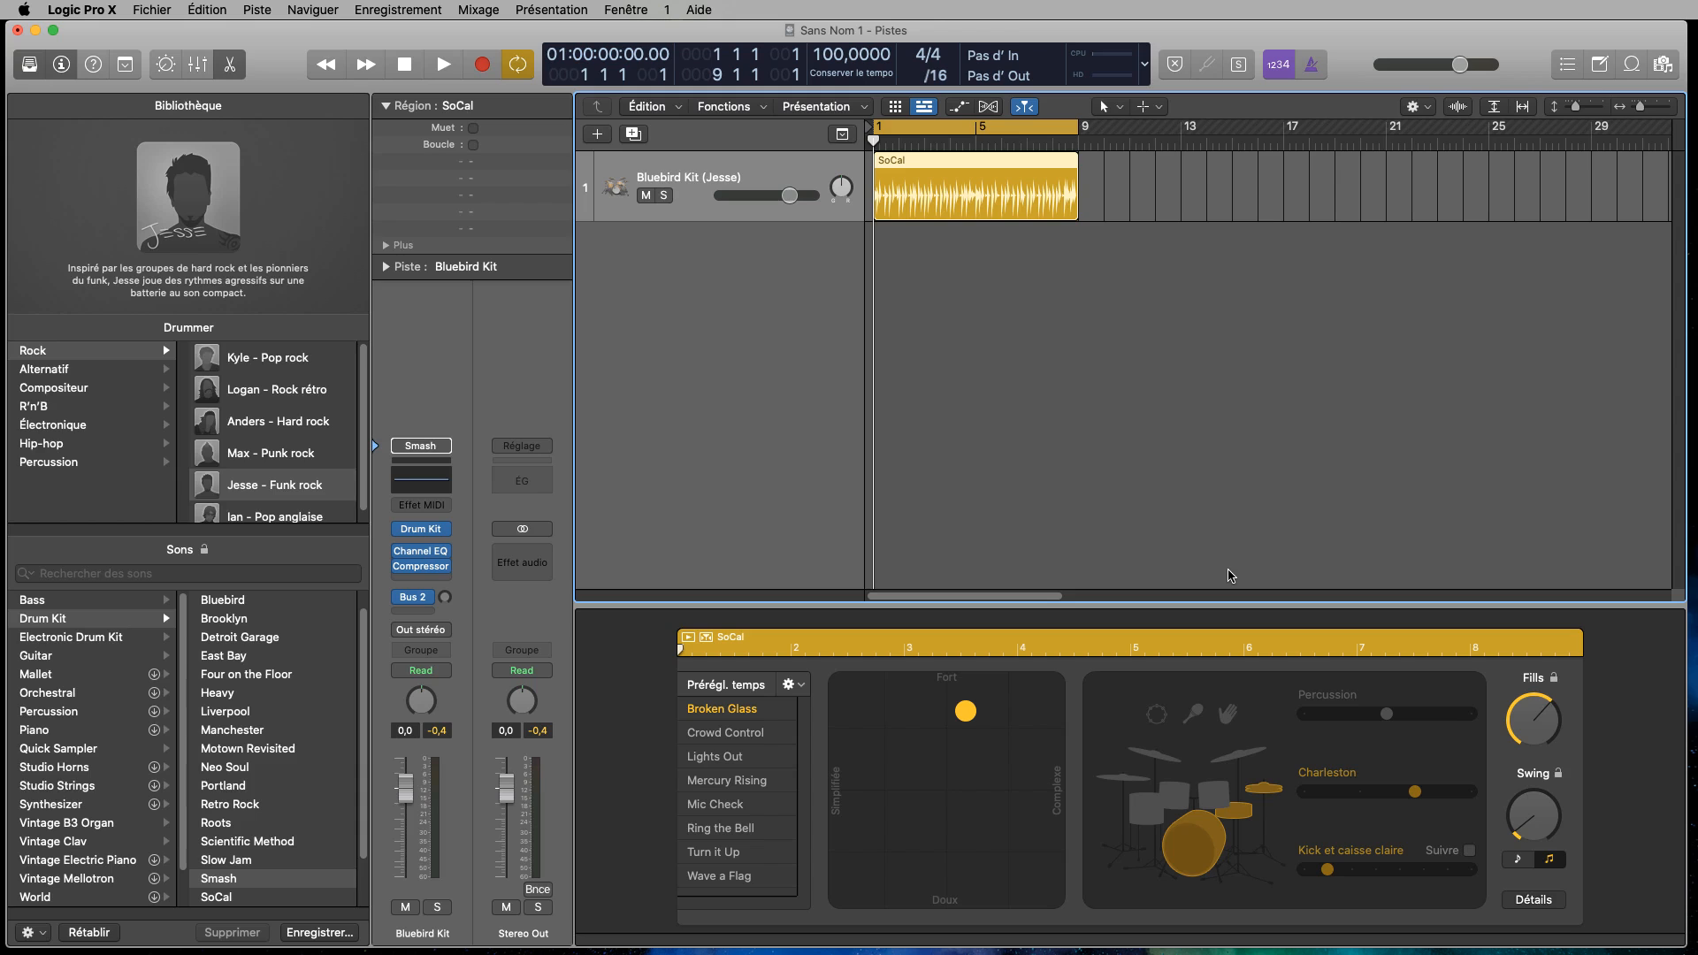
# - Open Drum Kit Designer for the Bluebird Kit track and look through its list of kit presets
pyautogui.click(425, 531)
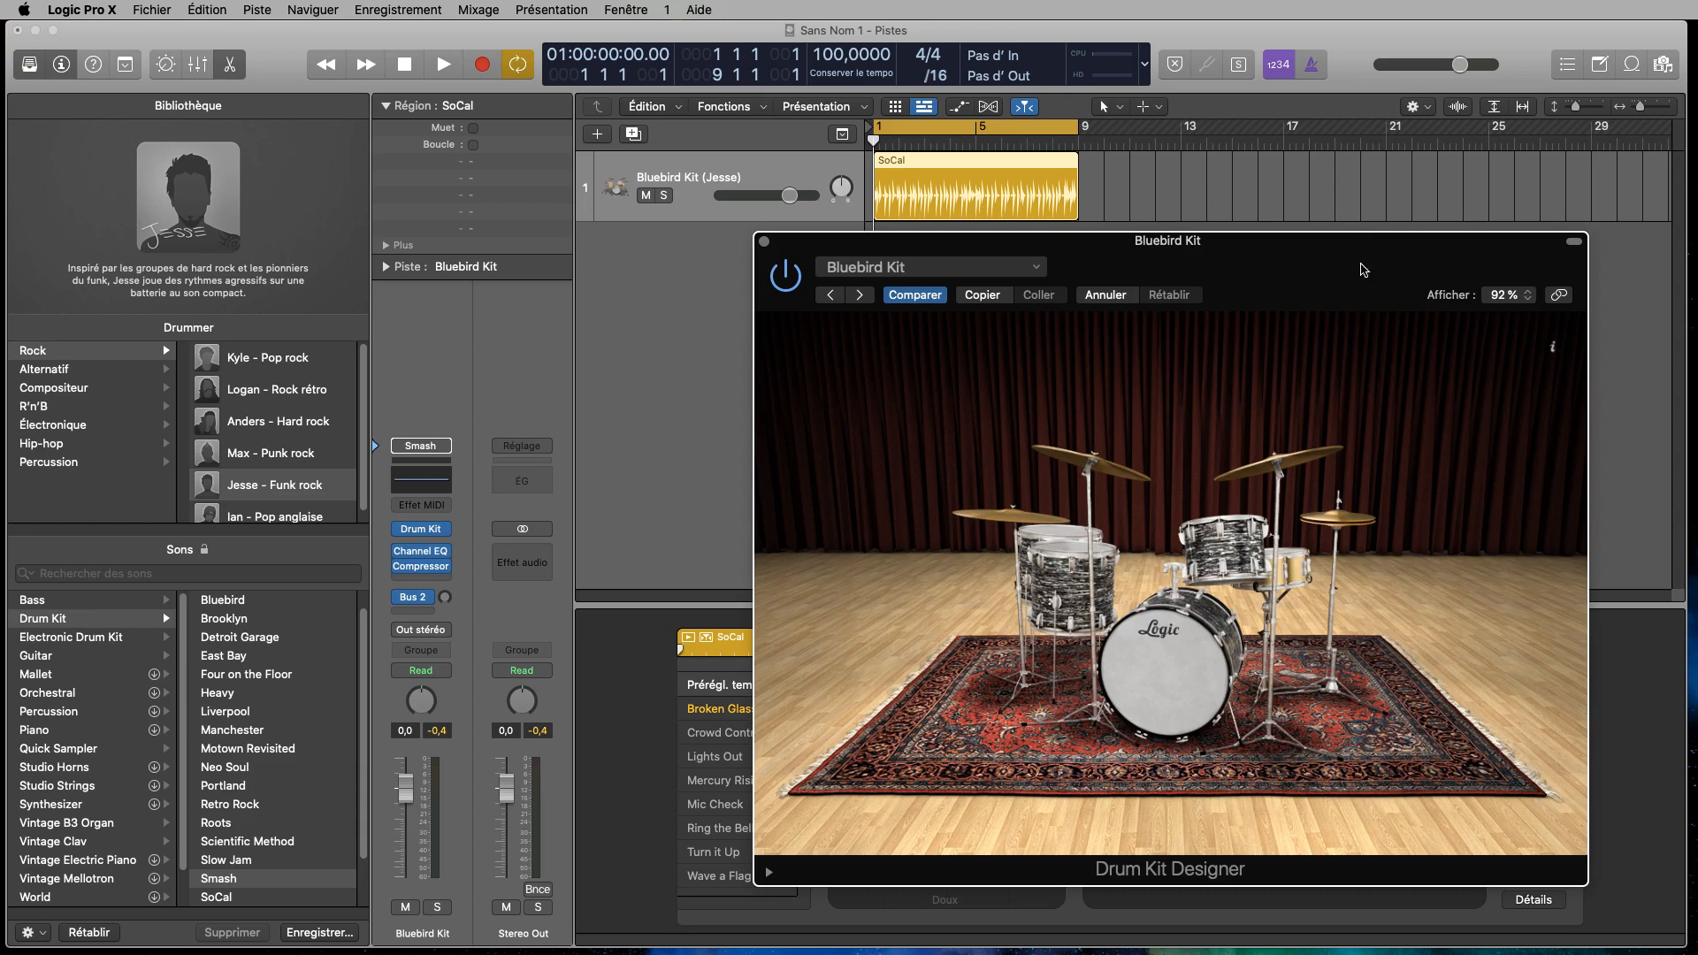
pyautogui.moveTo(1368, 251); pyautogui.dragTo(1428, 265)
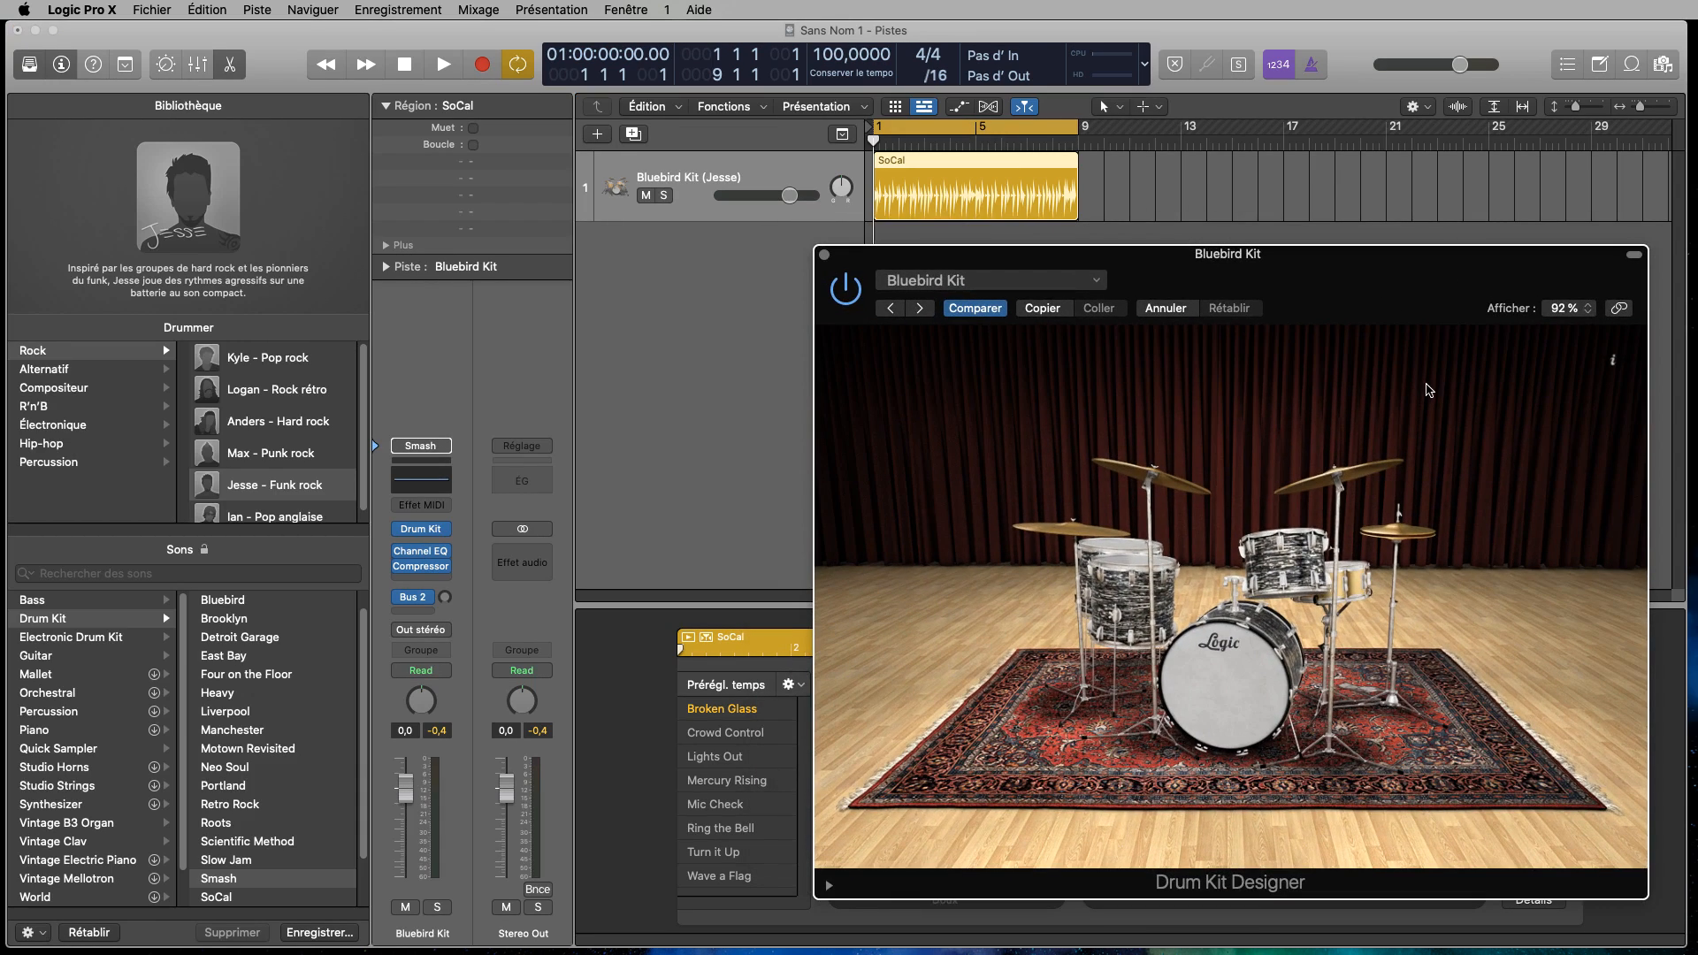
pyautogui.click(1095, 281)
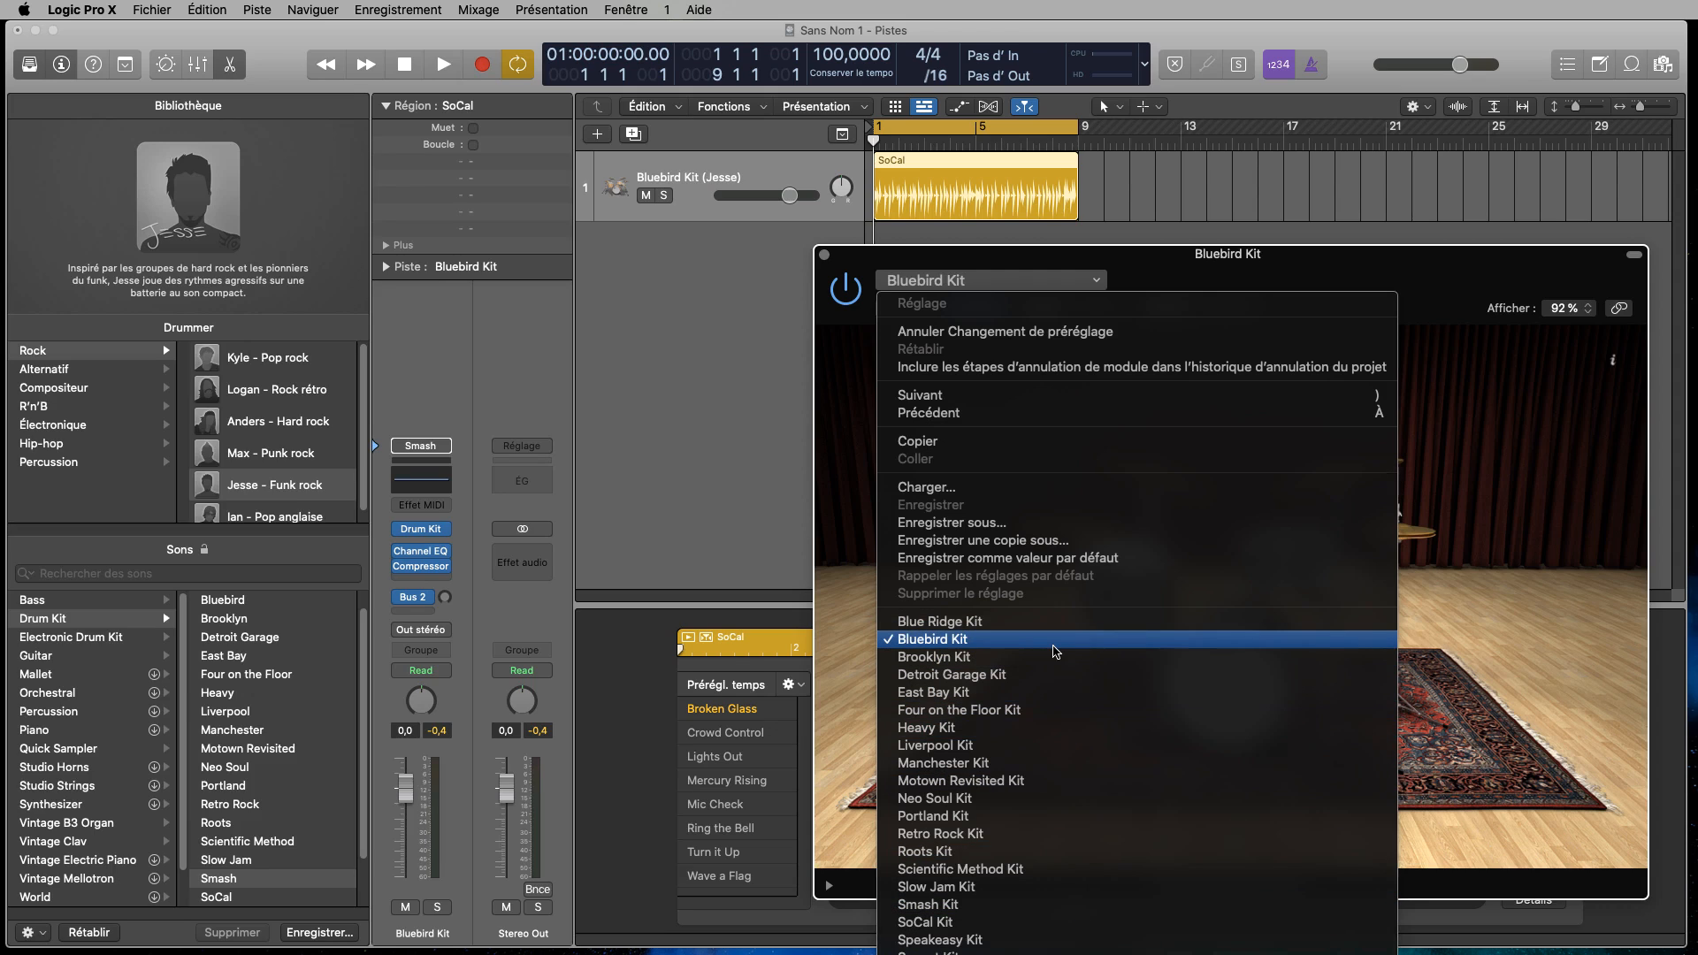
pyautogui.click(730, 322)
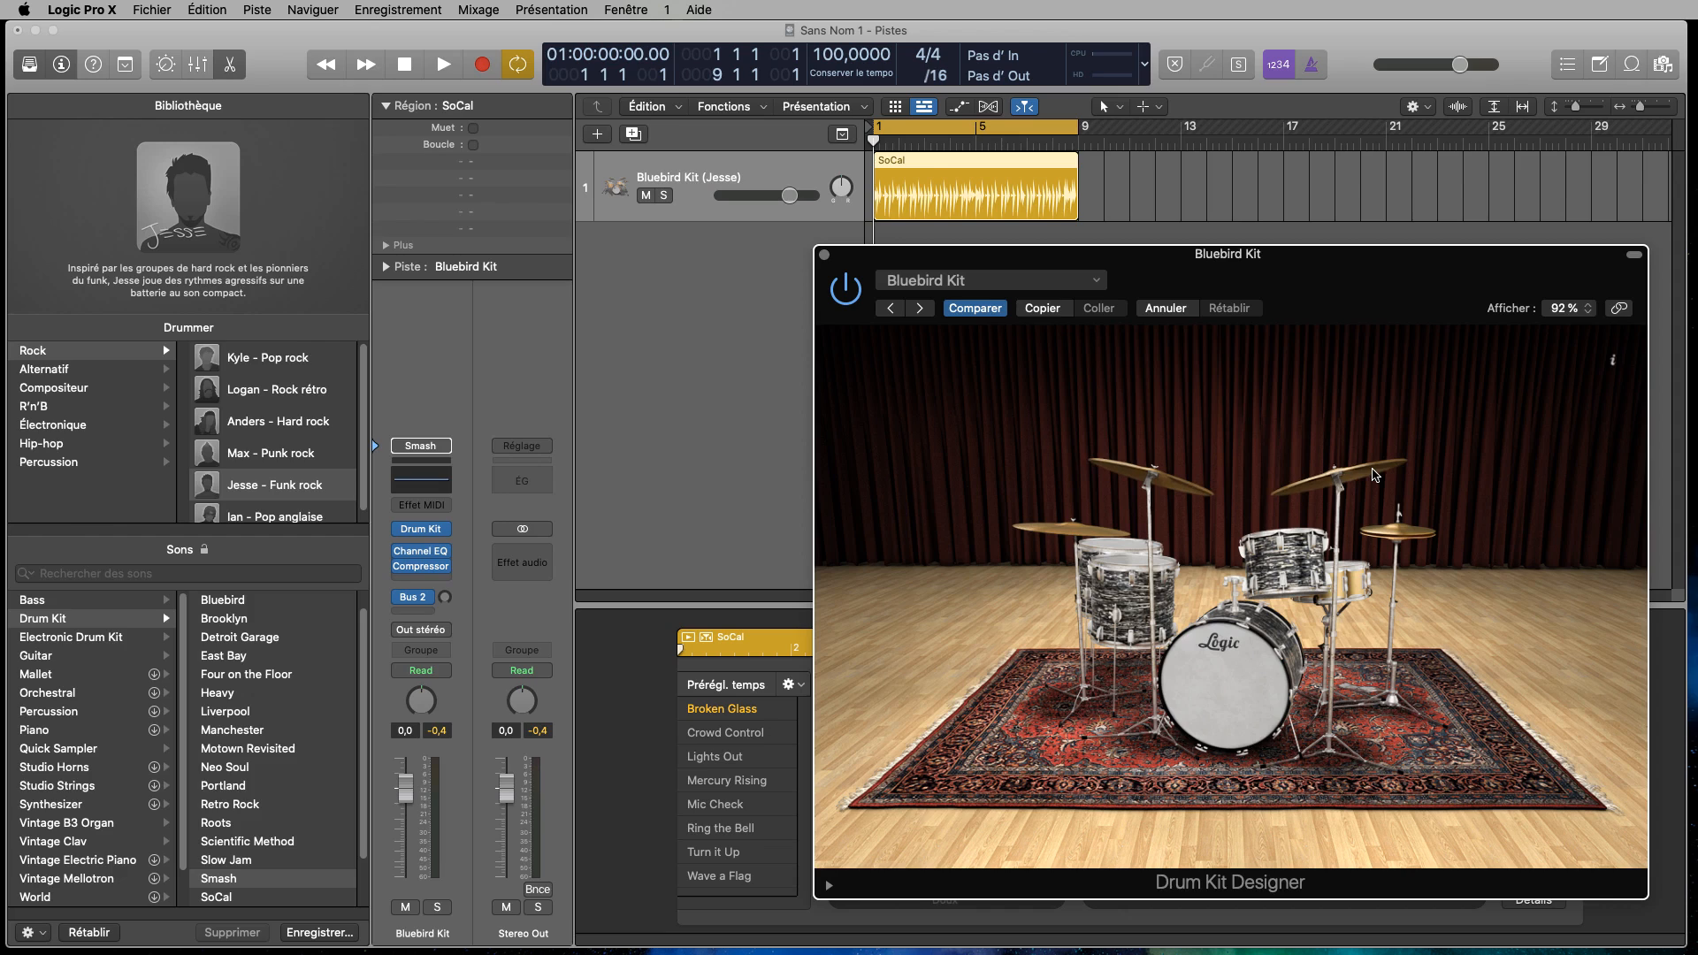
# - Play the SoCal region and audition the Liverpool Kit and Roots Kit presets
pyautogui.press('space')
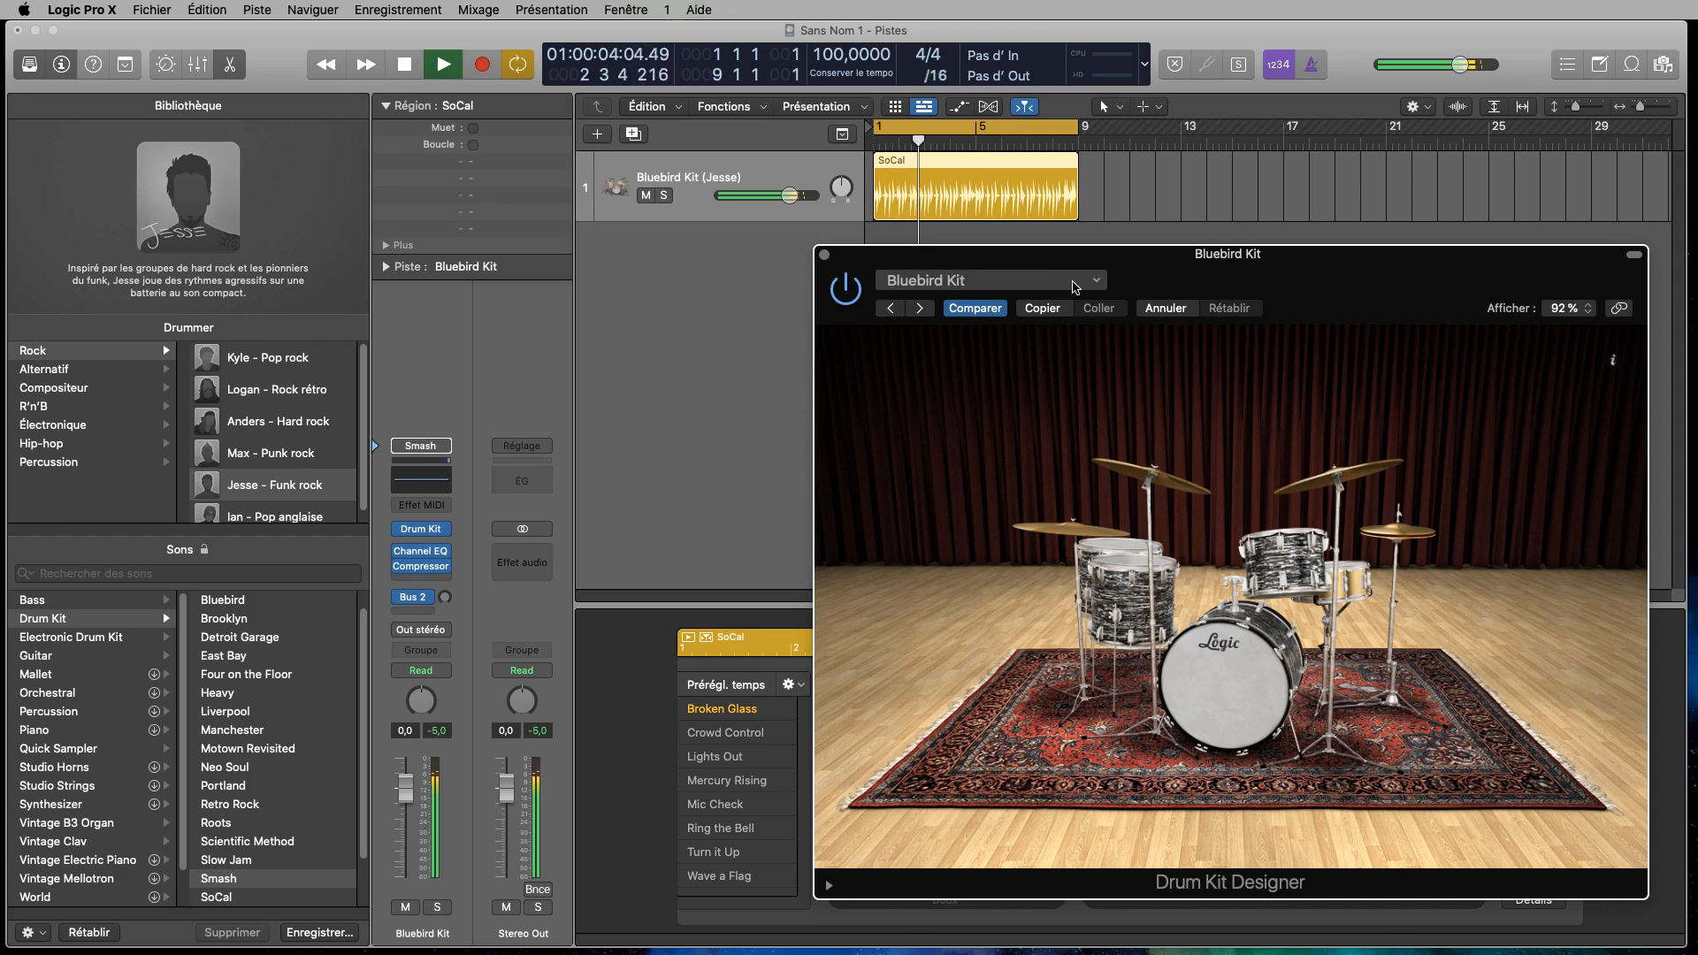
pyautogui.click(1074, 283)
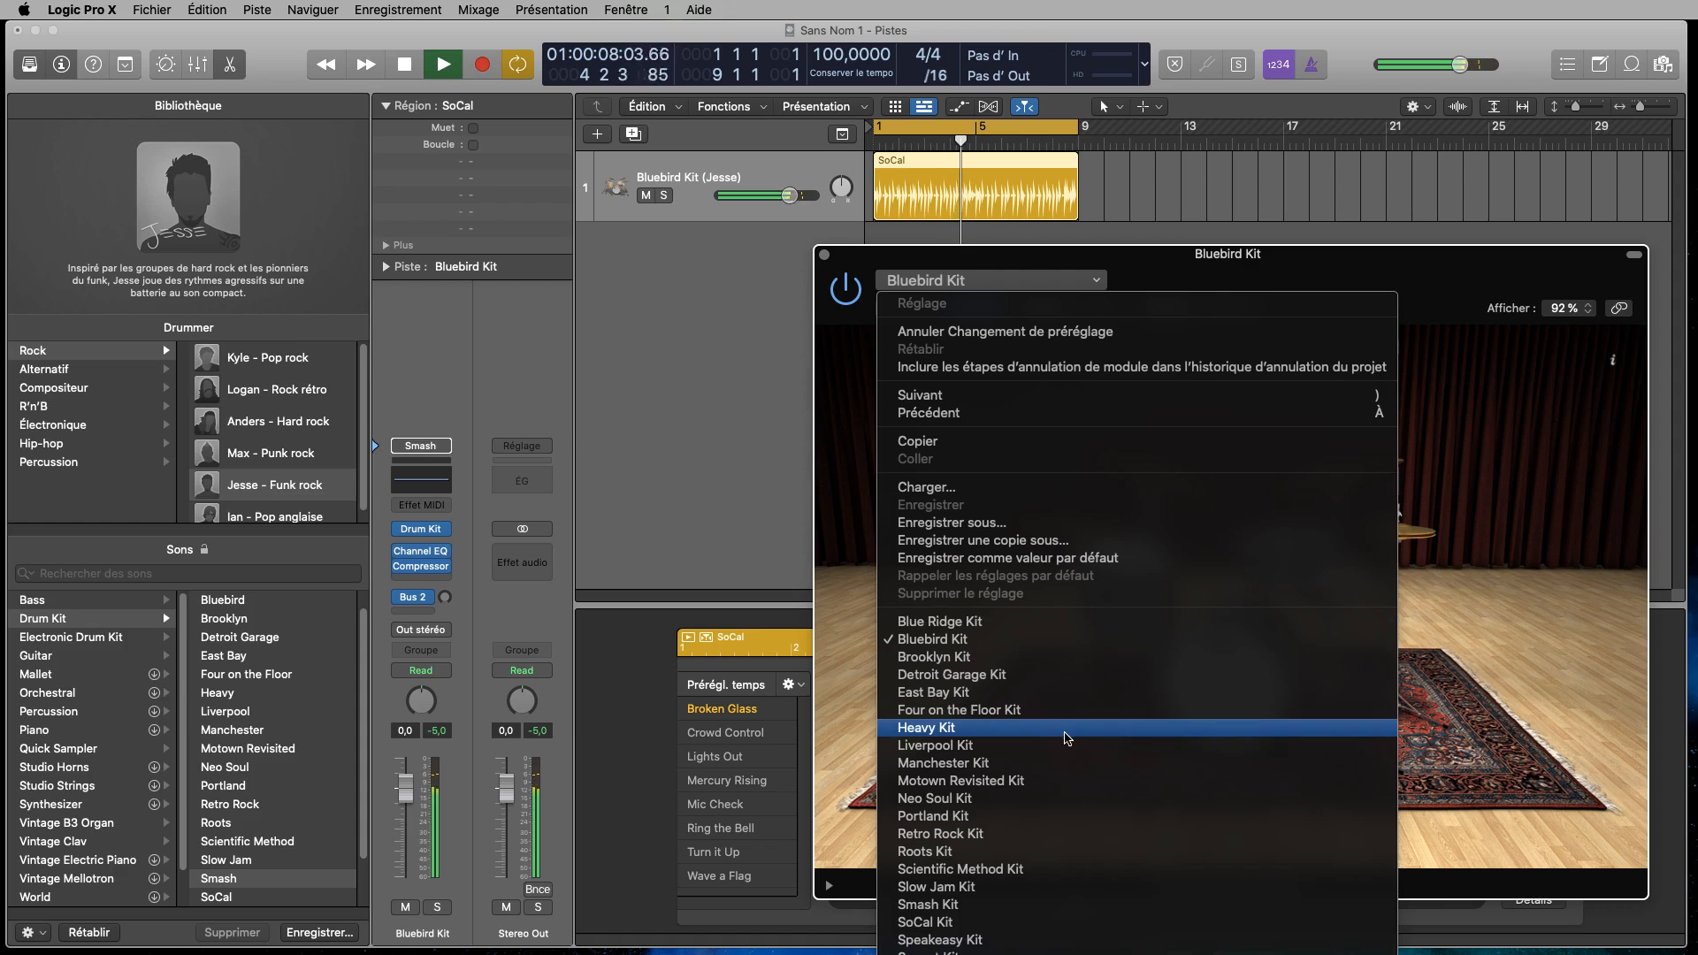
pyautogui.click(1367, 641)
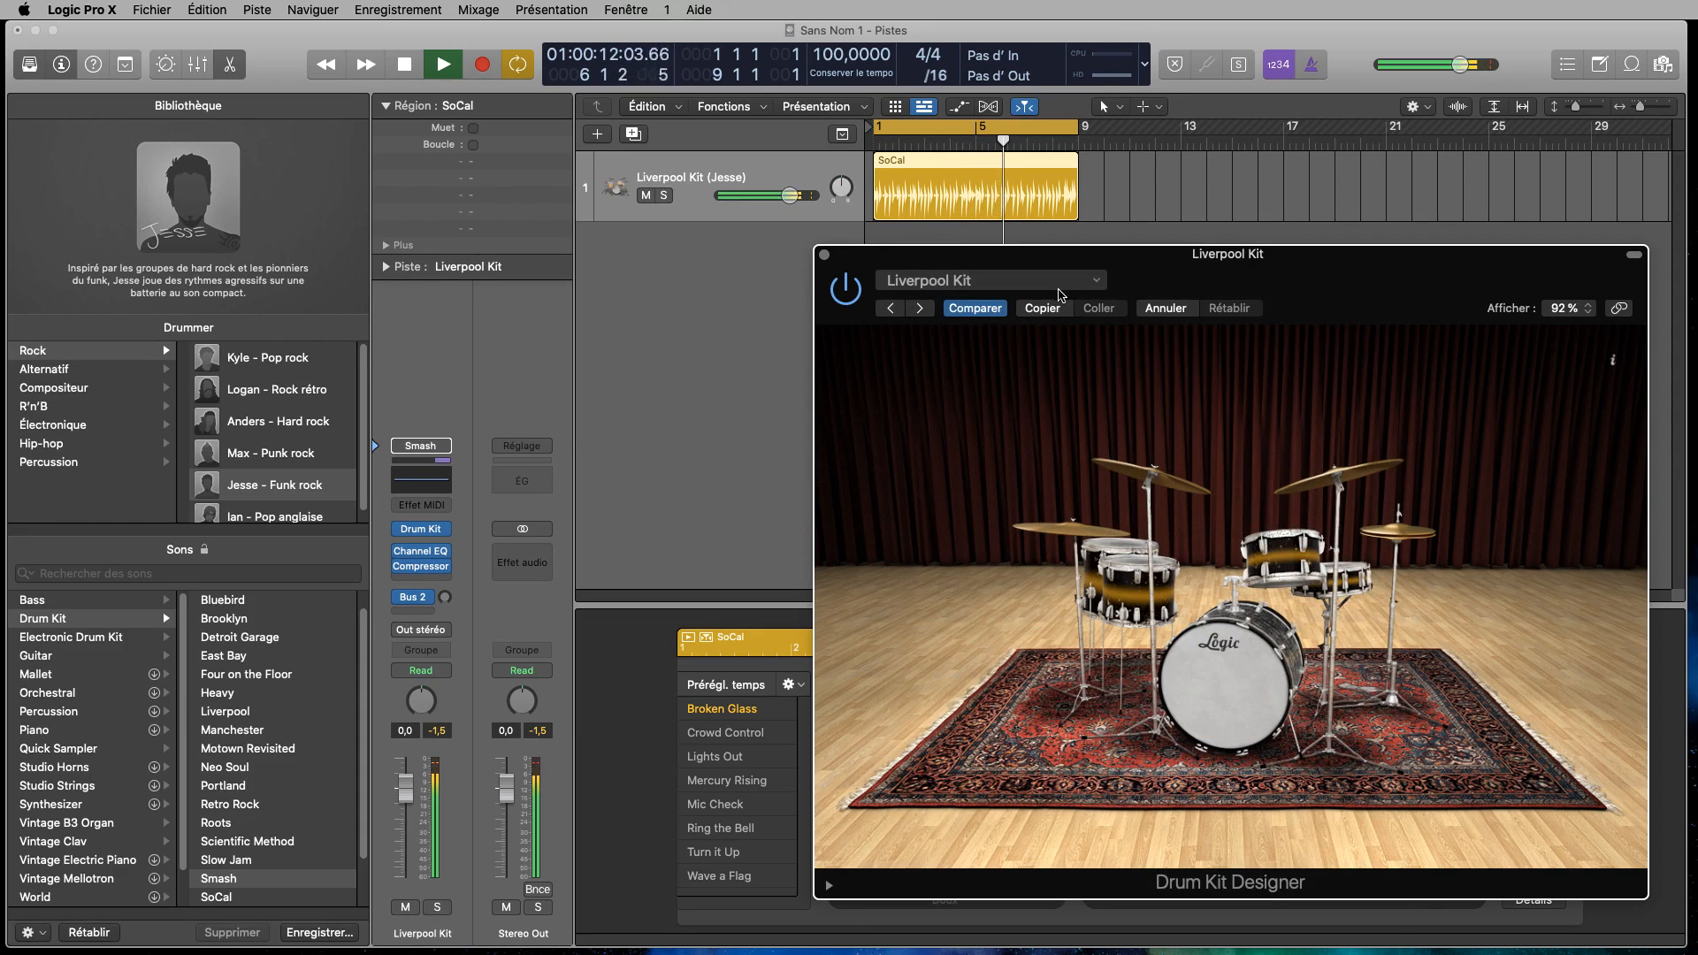
pyautogui.click(1061, 282)
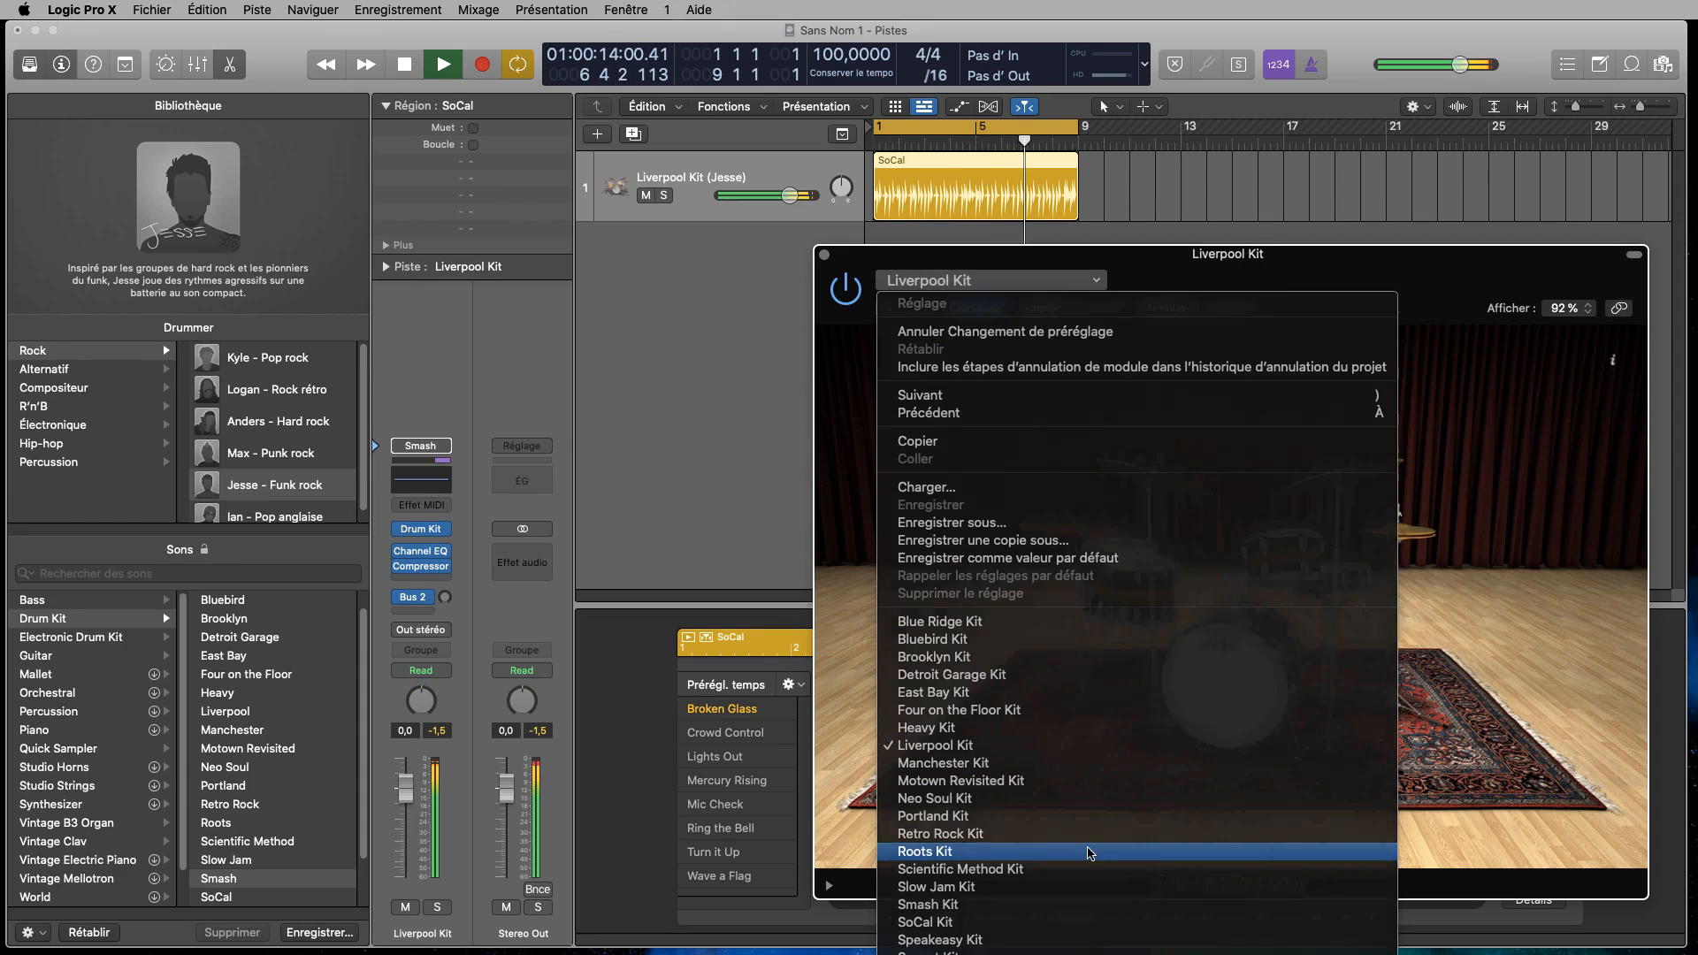
pyautogui.click(1022, 851)
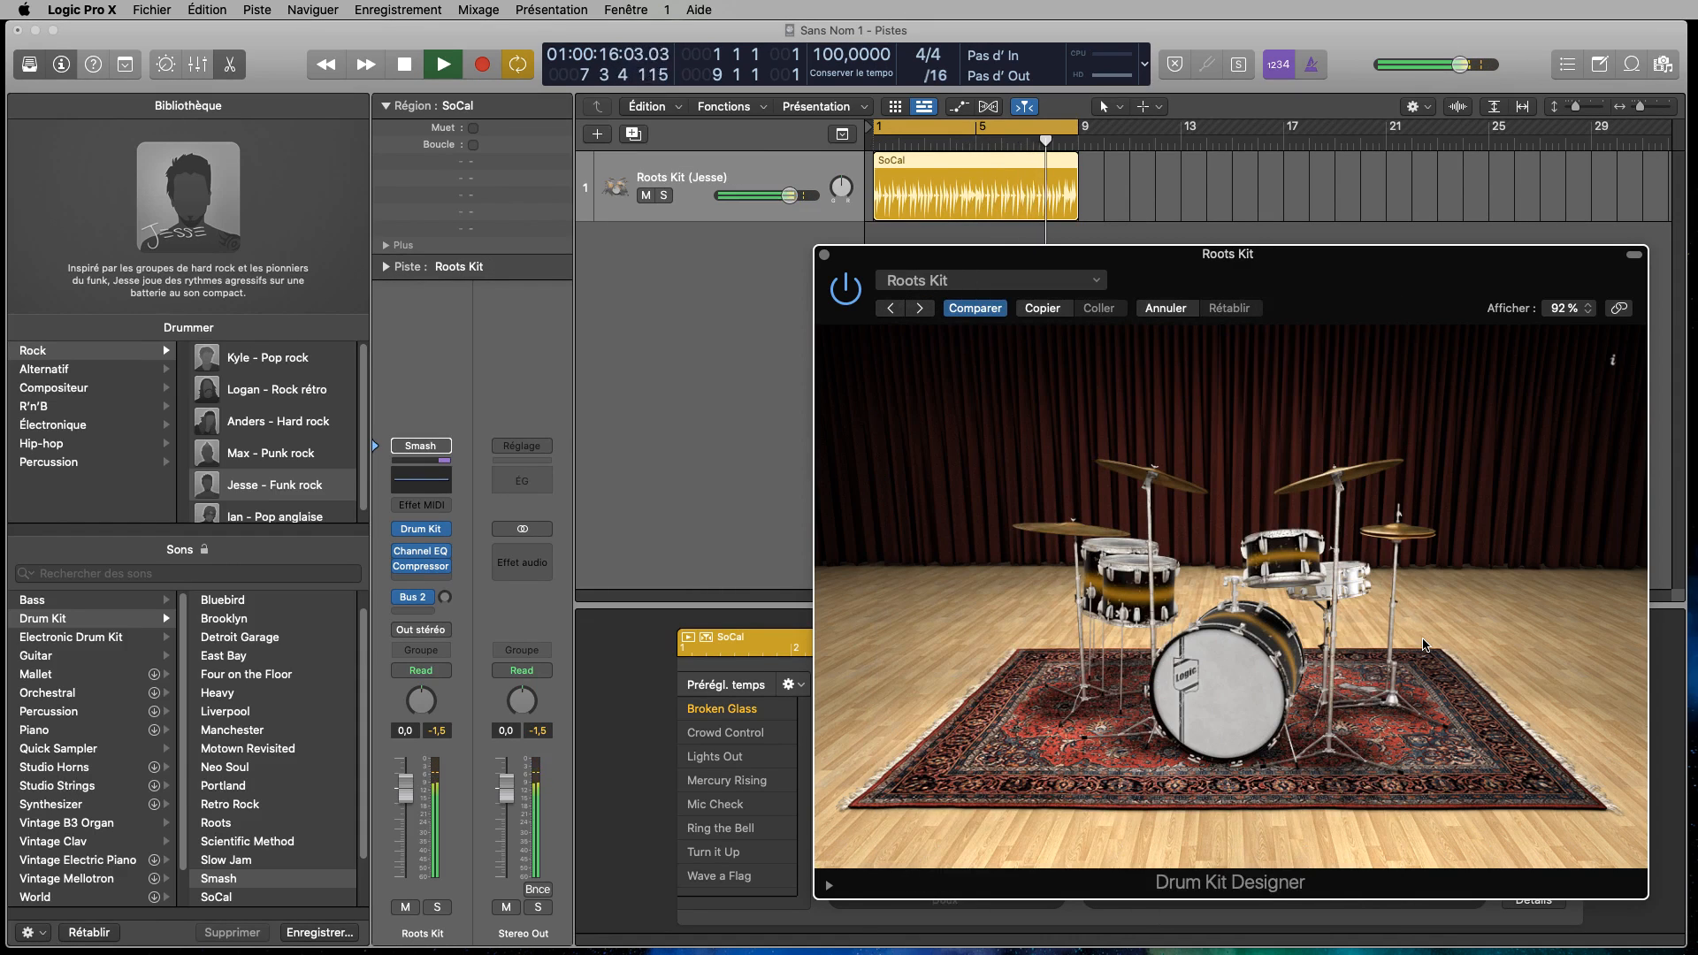
# - Load the Slow Jam Kit preset in Drum Kit Designer and stop playback
pyautogui.click(1080, 283)
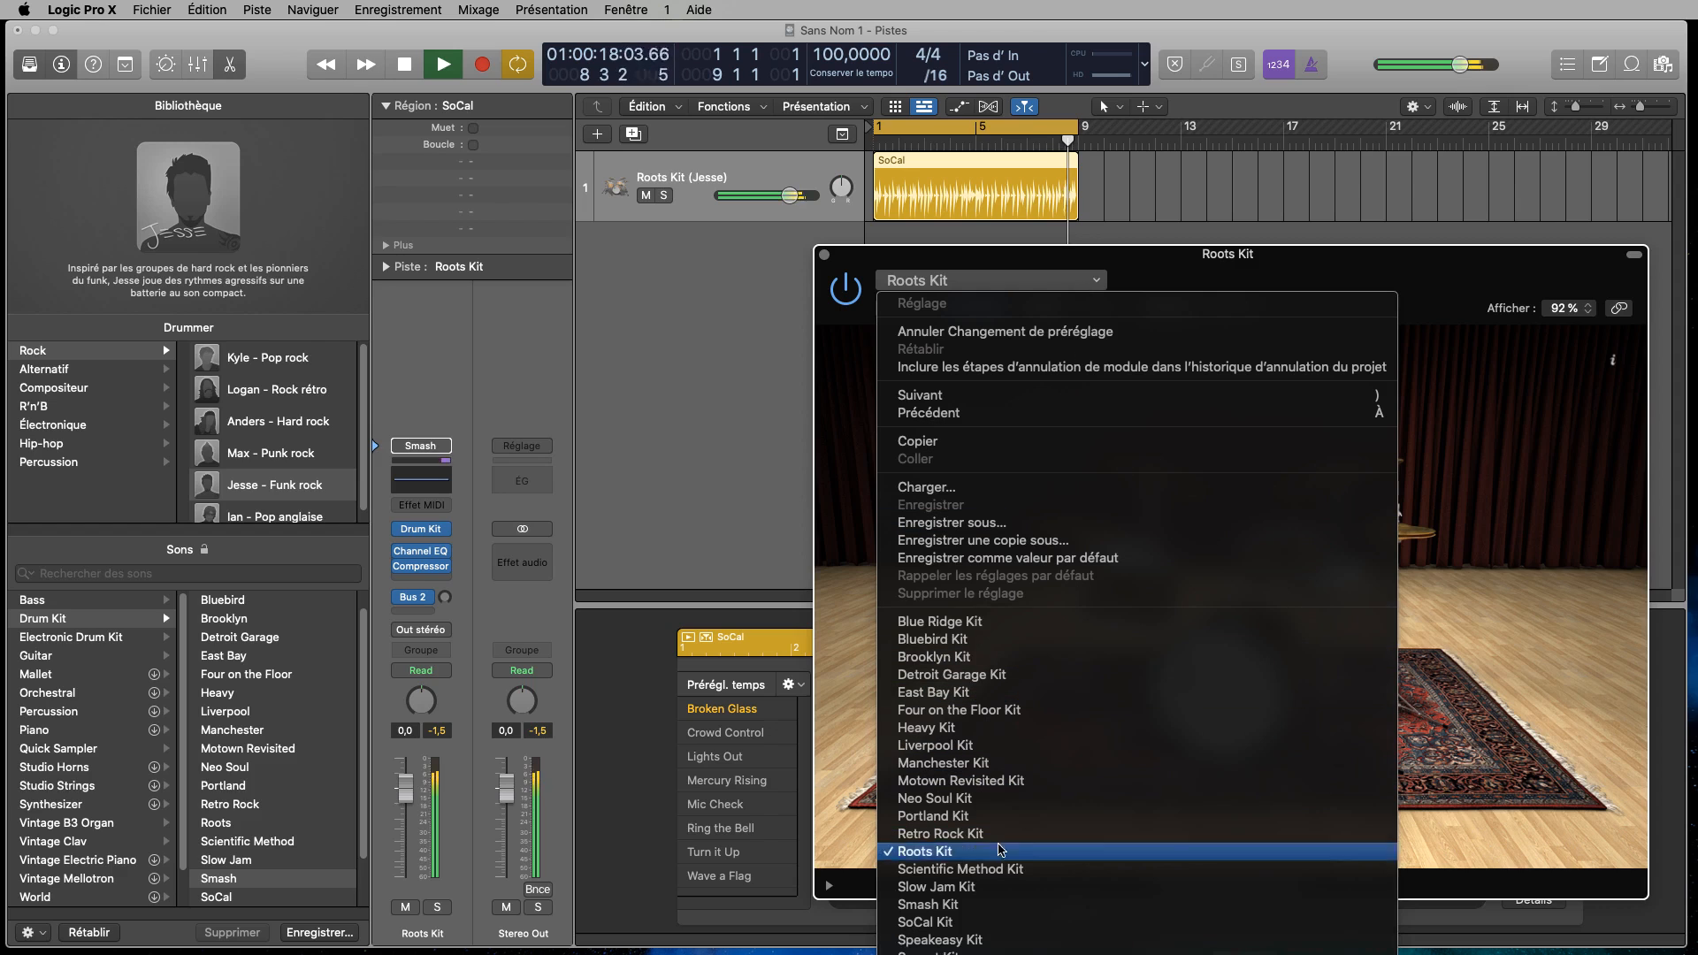
pyautogui.click(999, 886)
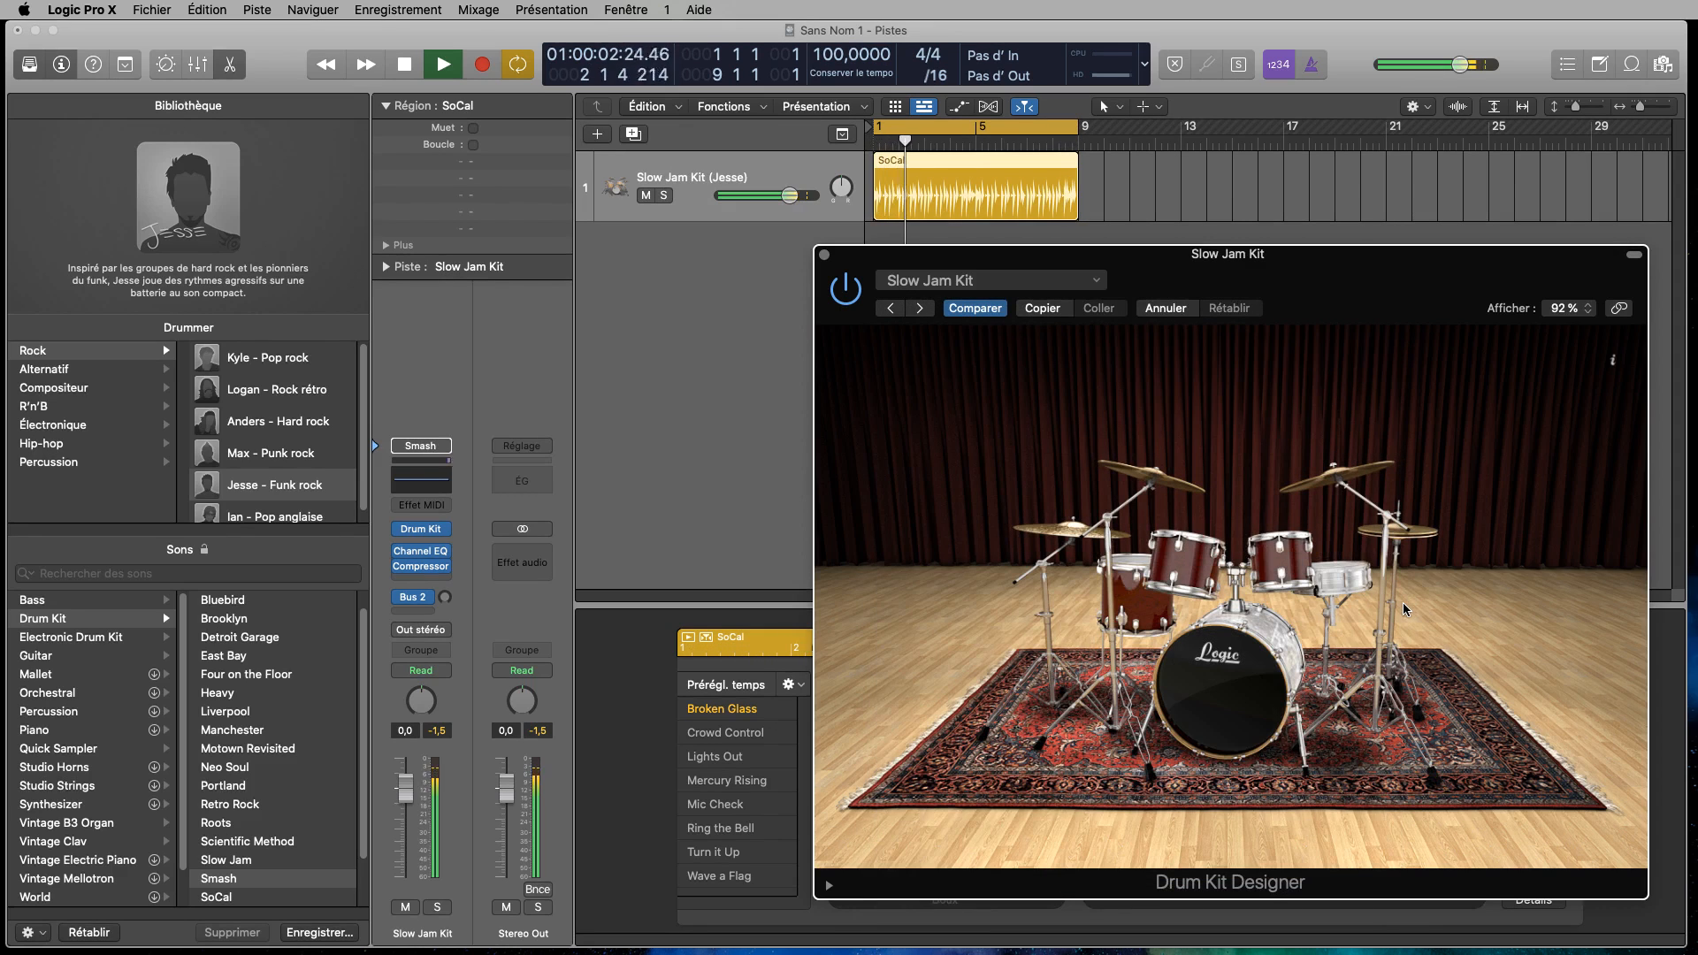
pyautogui.press('space')
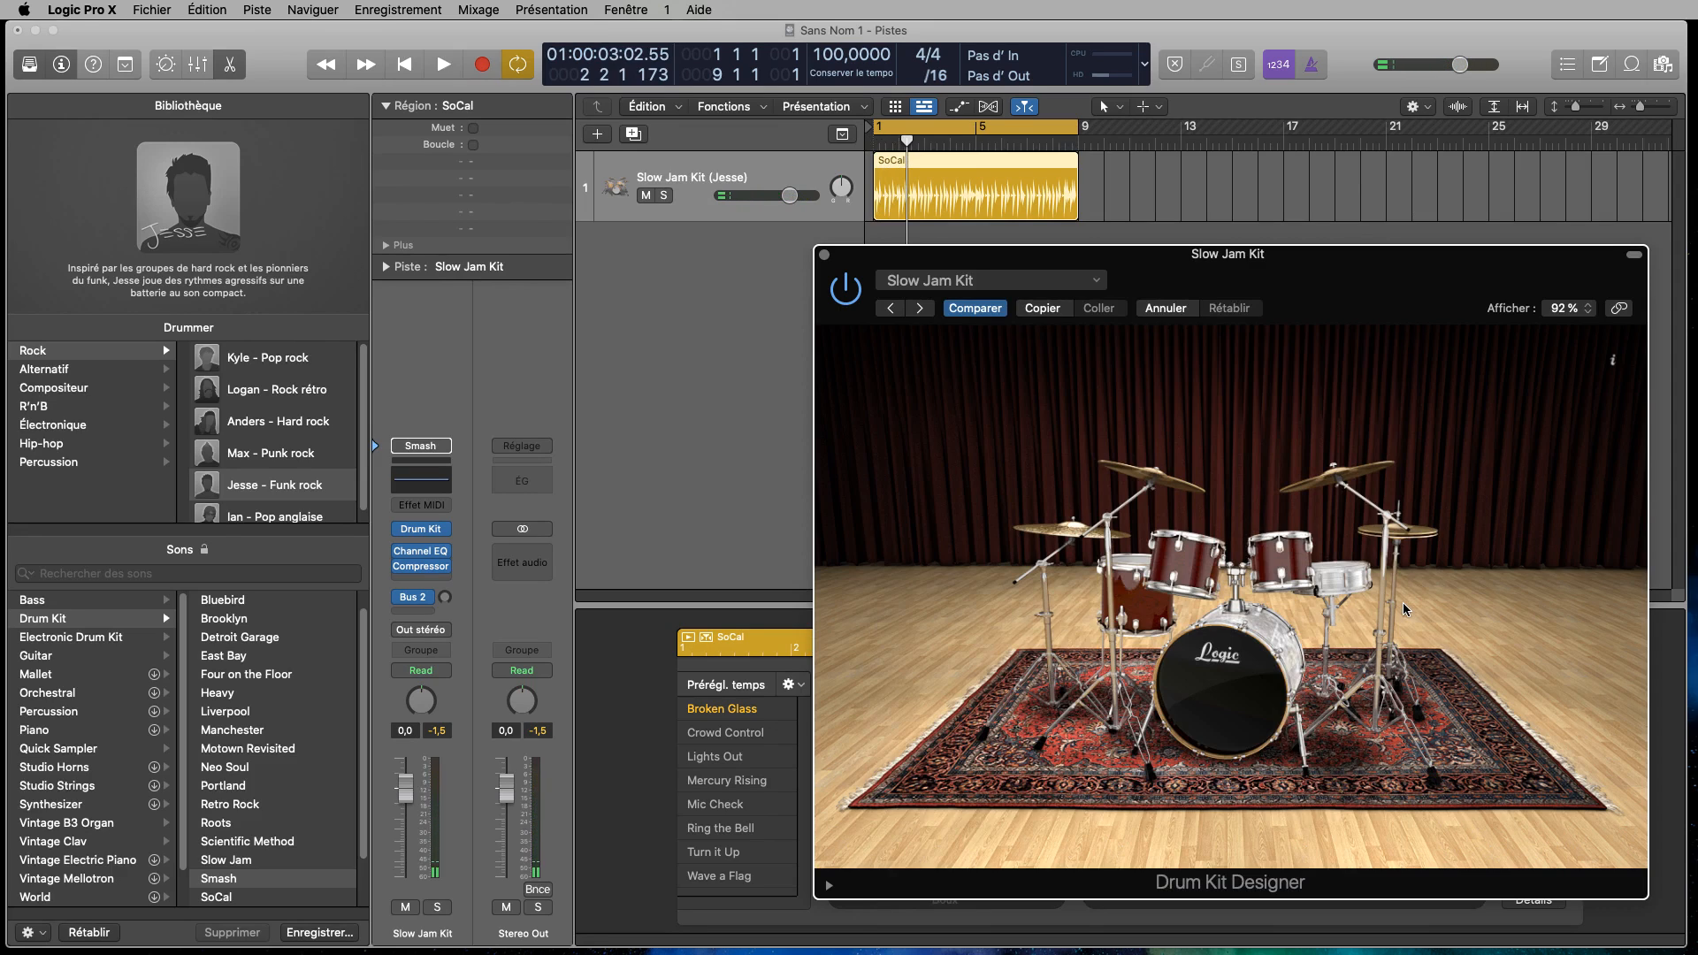
pyautogui.click(1085, 280)
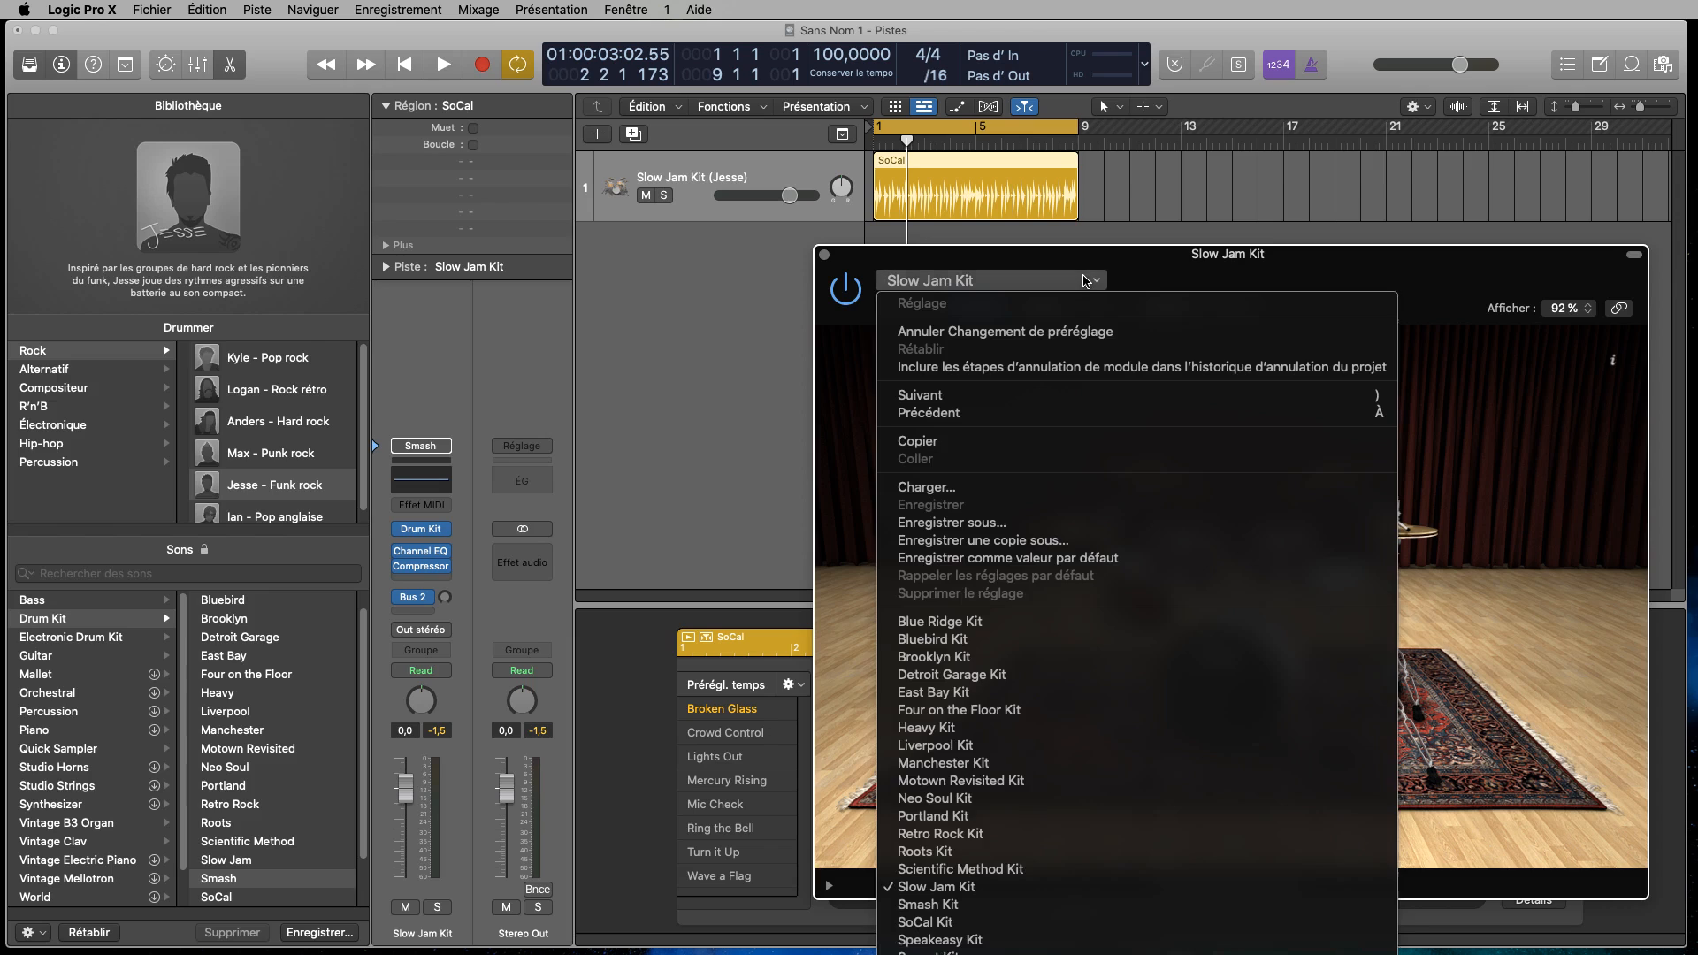
pyautogui.click(1445, 271)
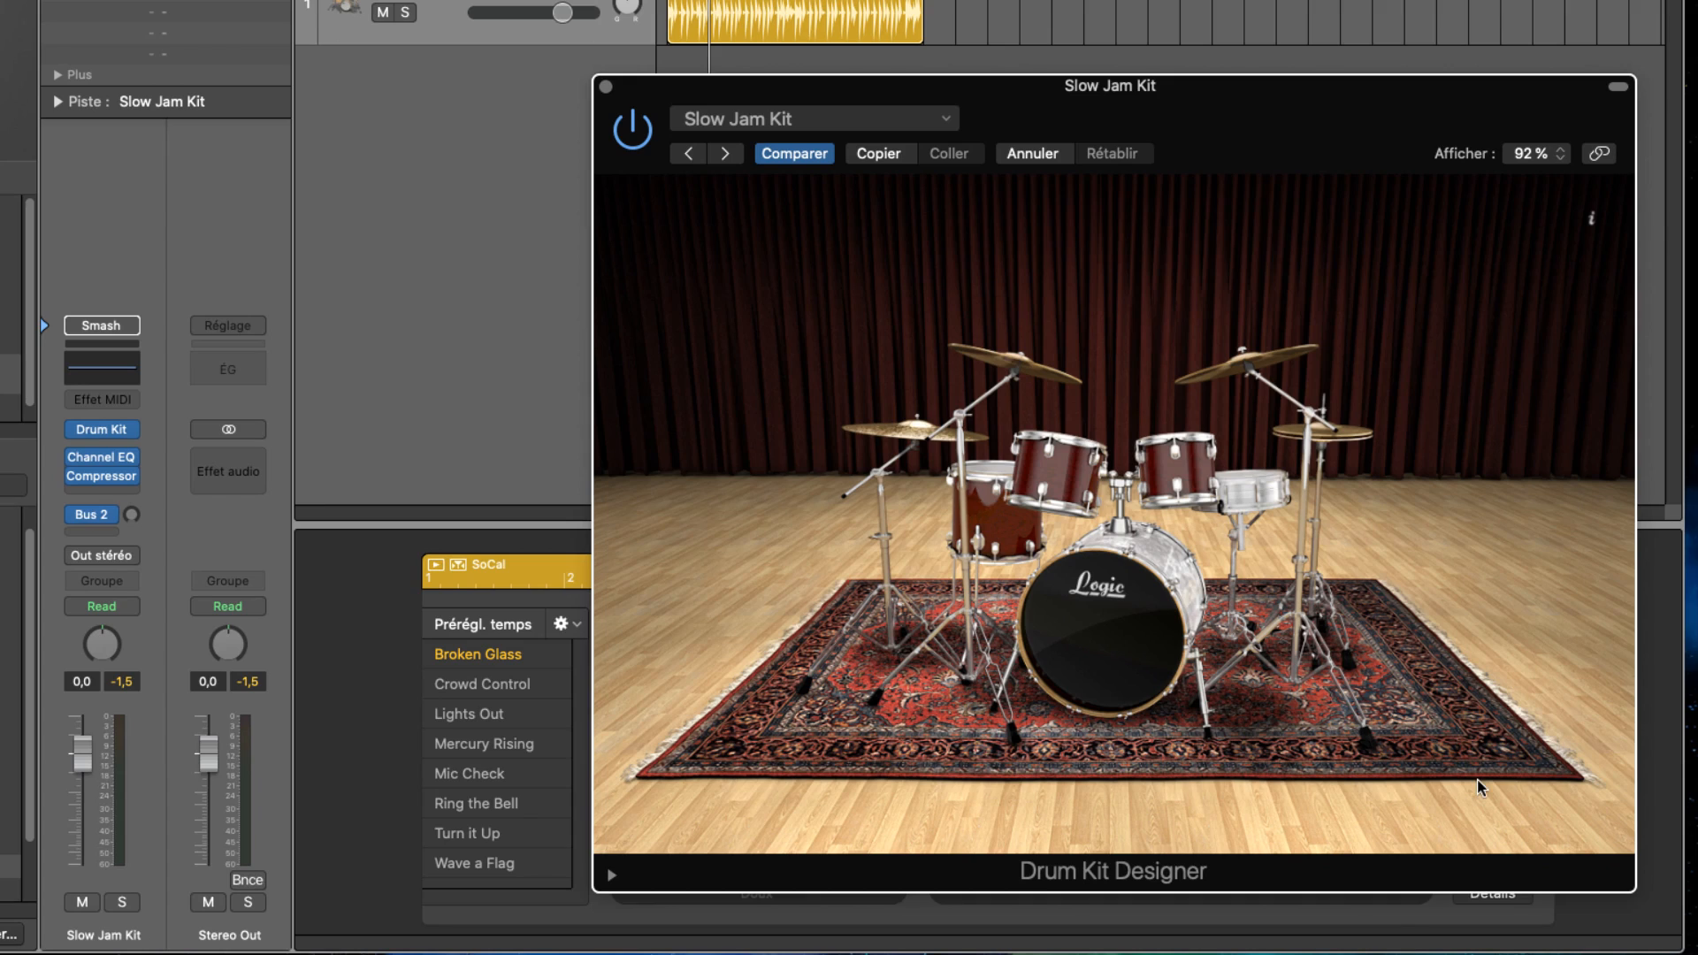
# - Compare the available snare drums and swap the kit's snare for Slow Jam 2
pyautogui.click(1255, 486)
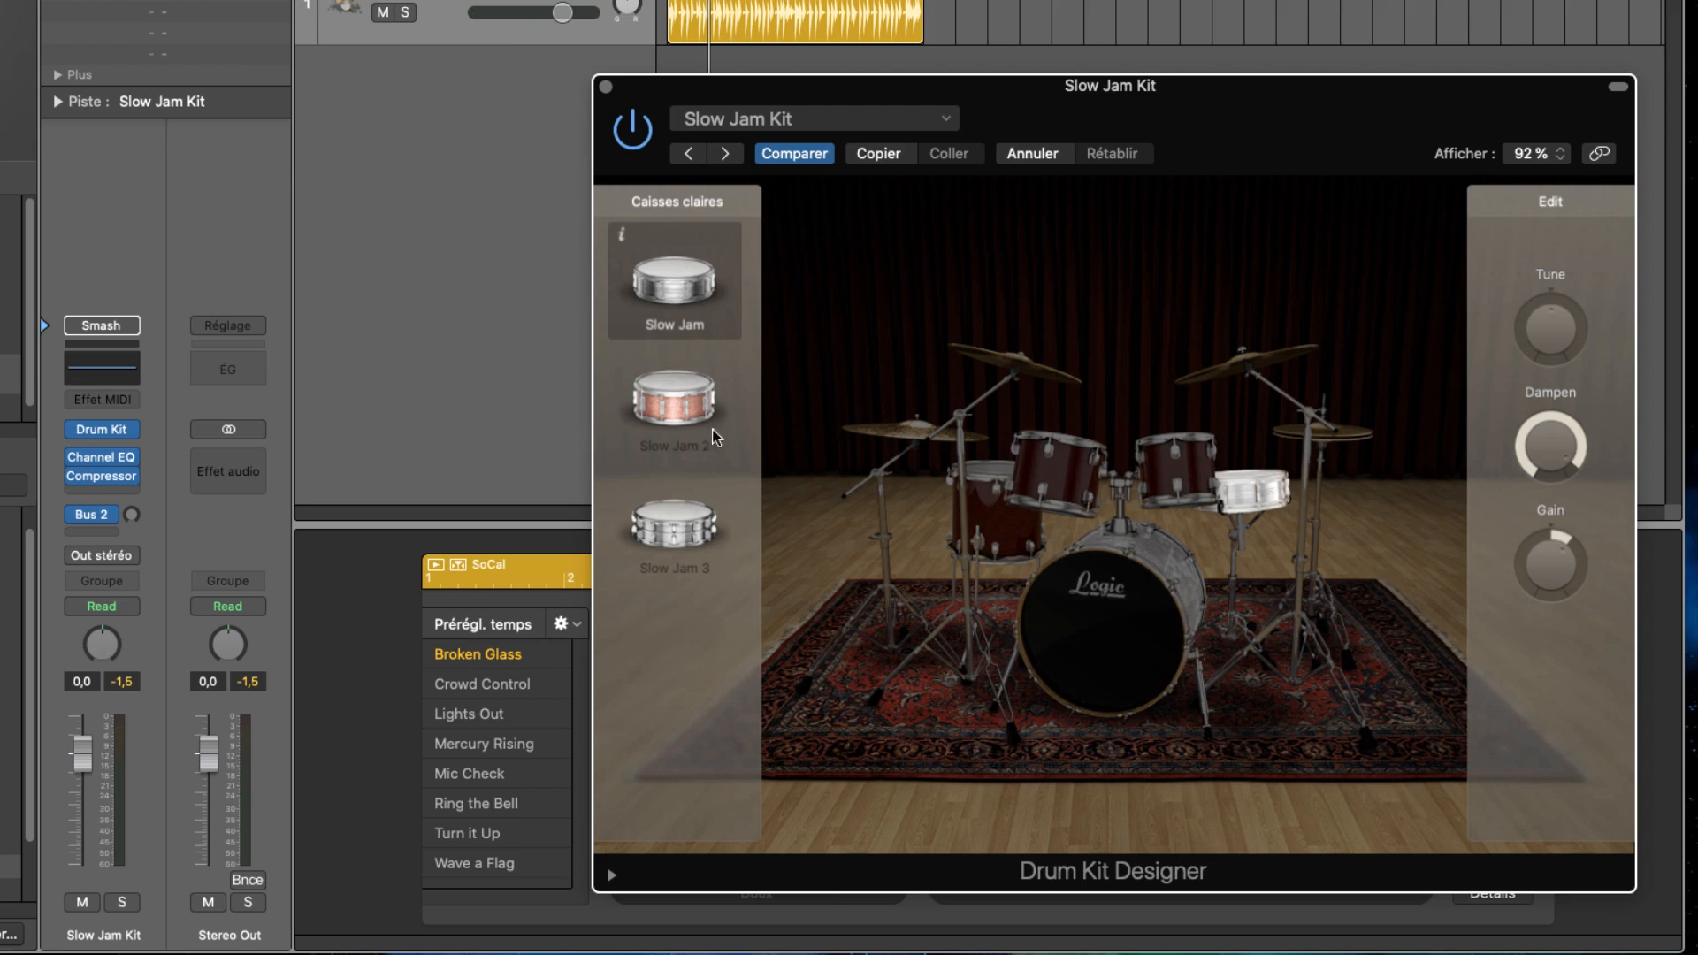
pyautogui.click(678, 428)
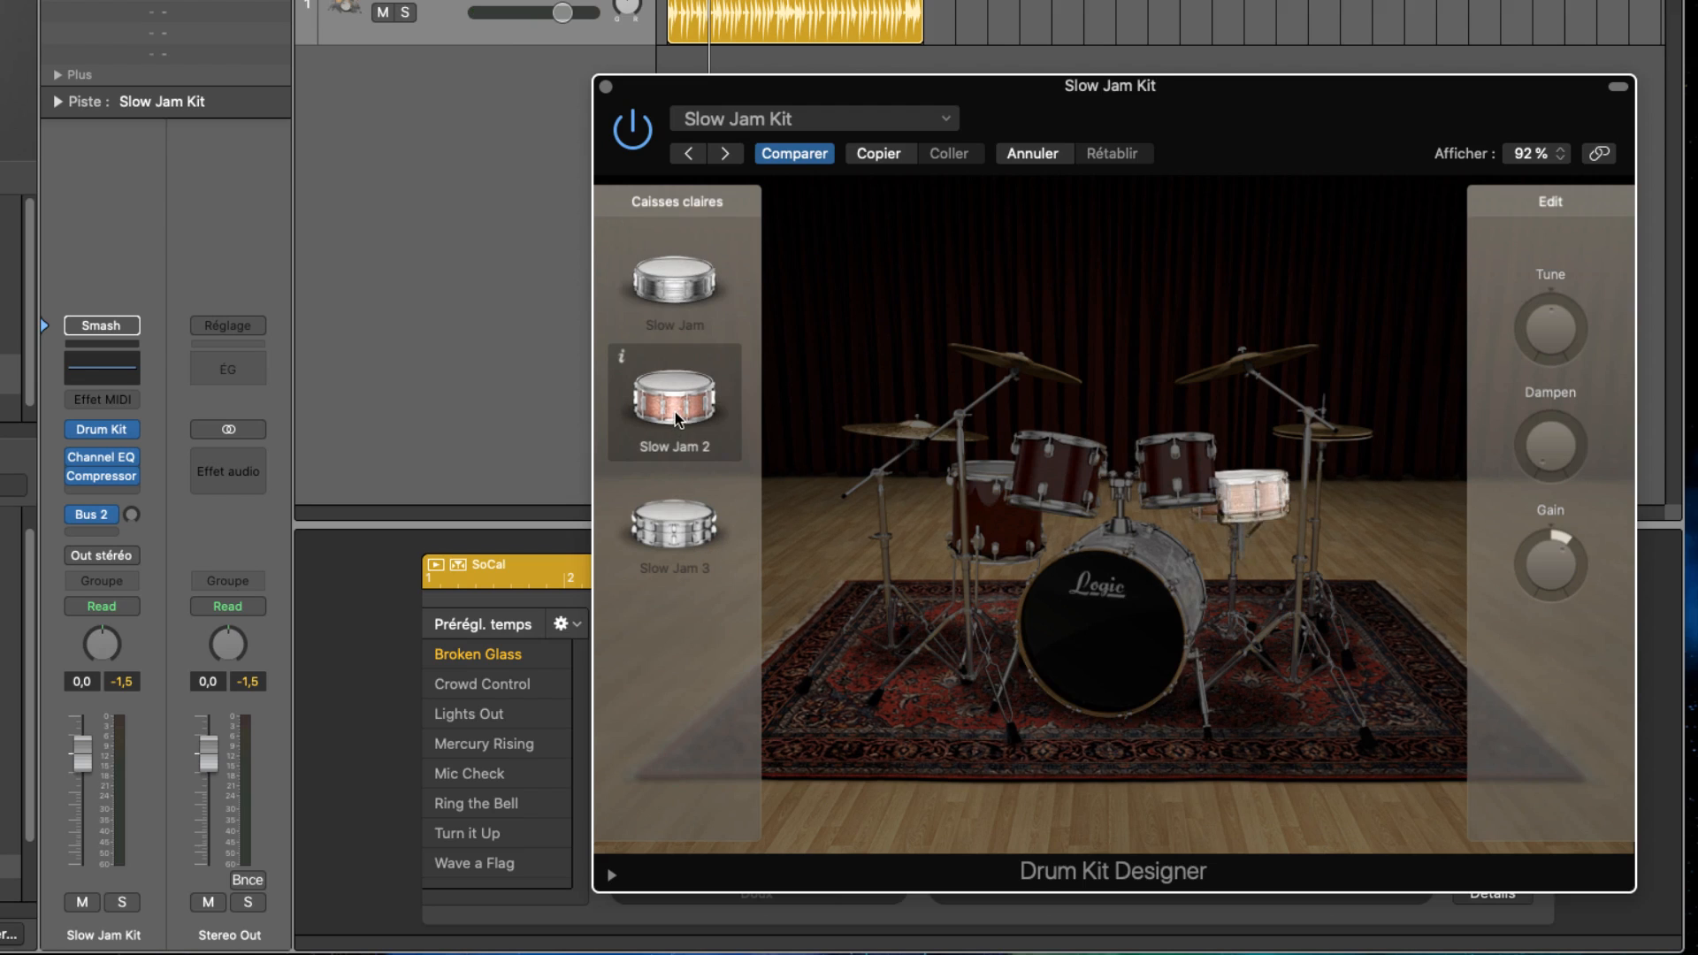
pyautogui.click(686, 529)
pyautogui.click(694, 414)
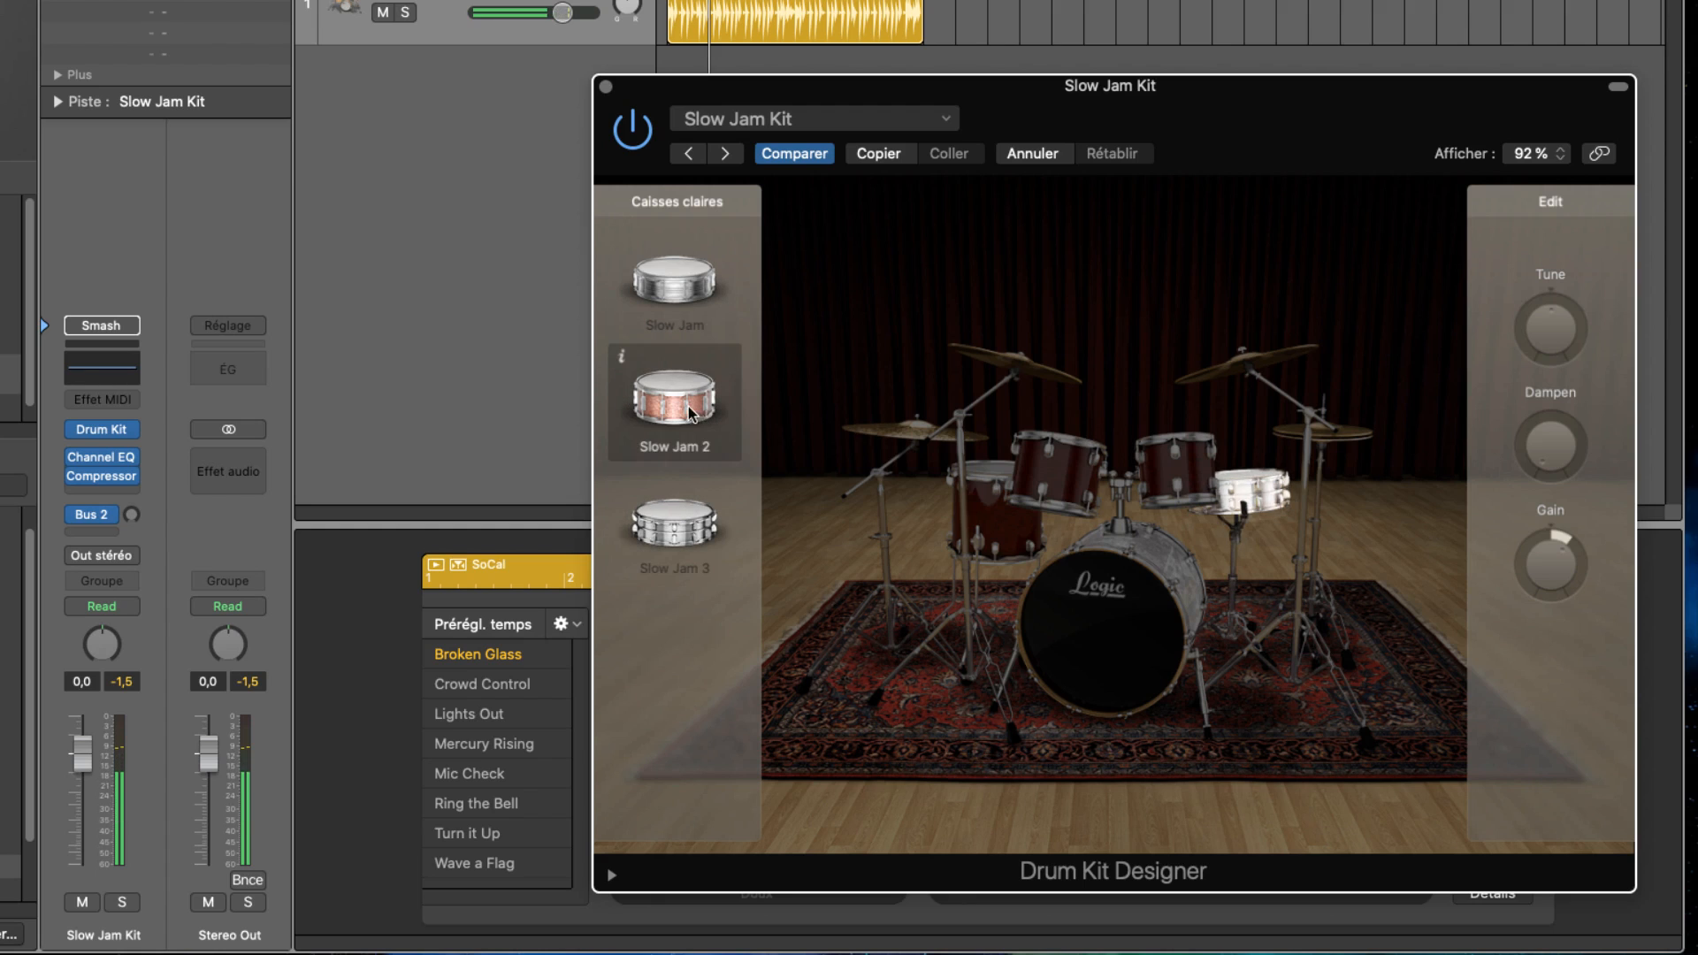
pyautogui.click(711, 270)
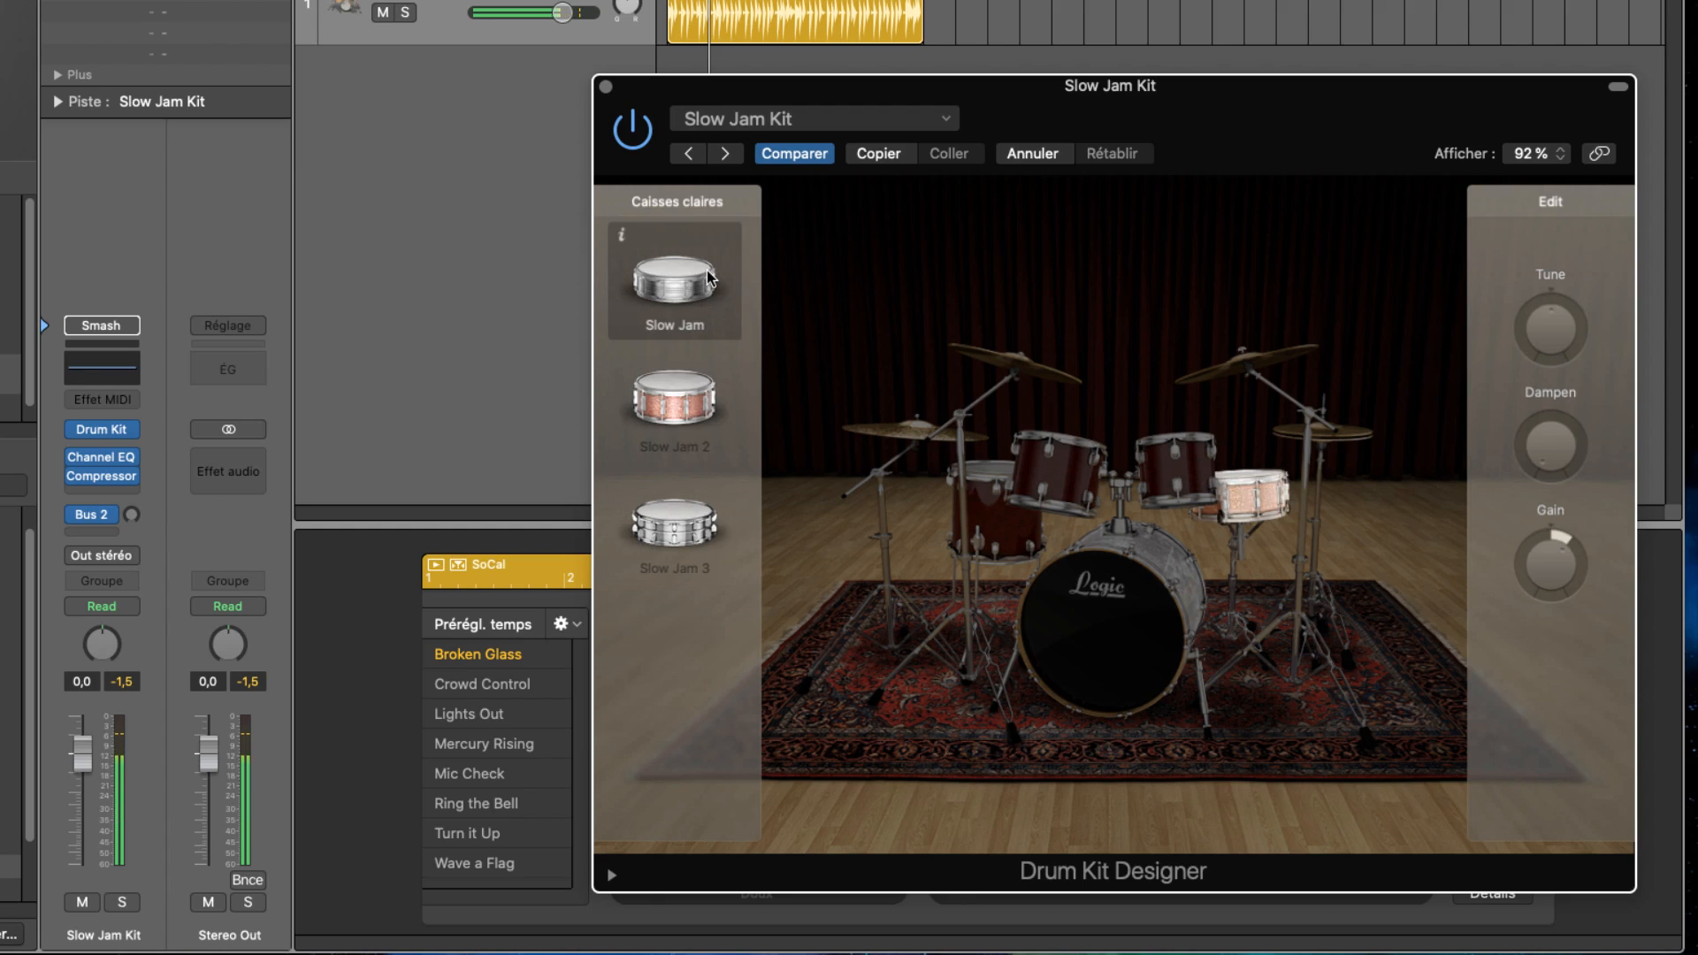
pyautogui.click(698, 399)
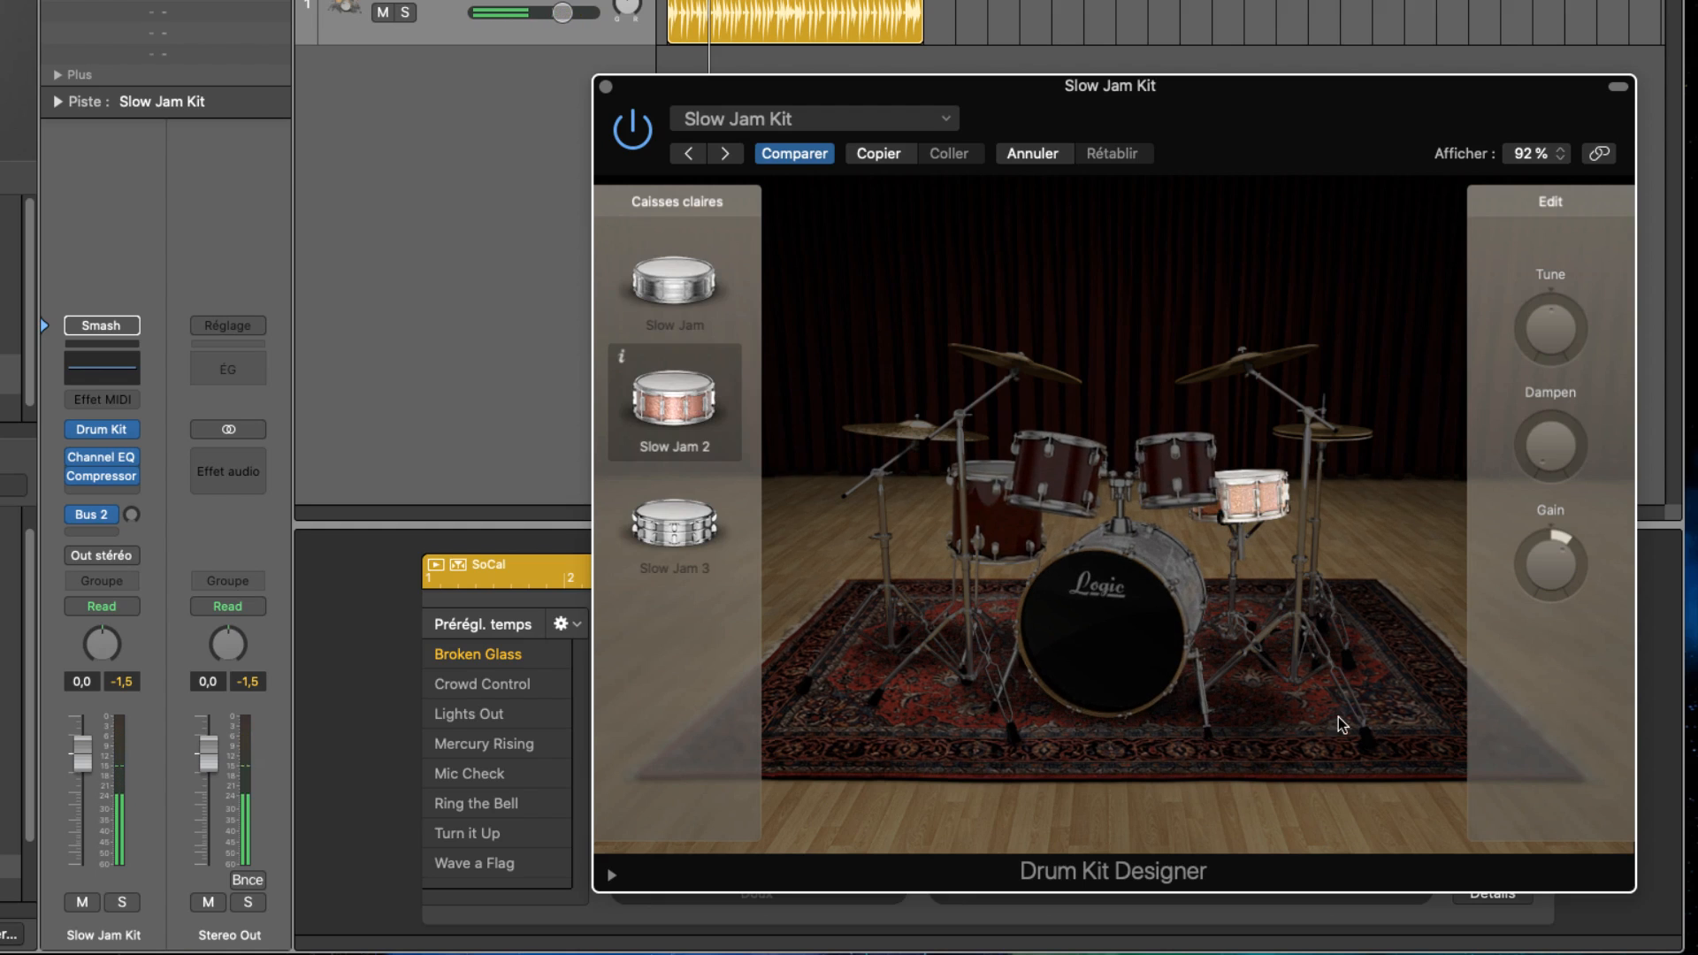
# - Compare the available kick drums and swap the kit's kick for Slow Jam 2
pyautogui.click(1176, 634)
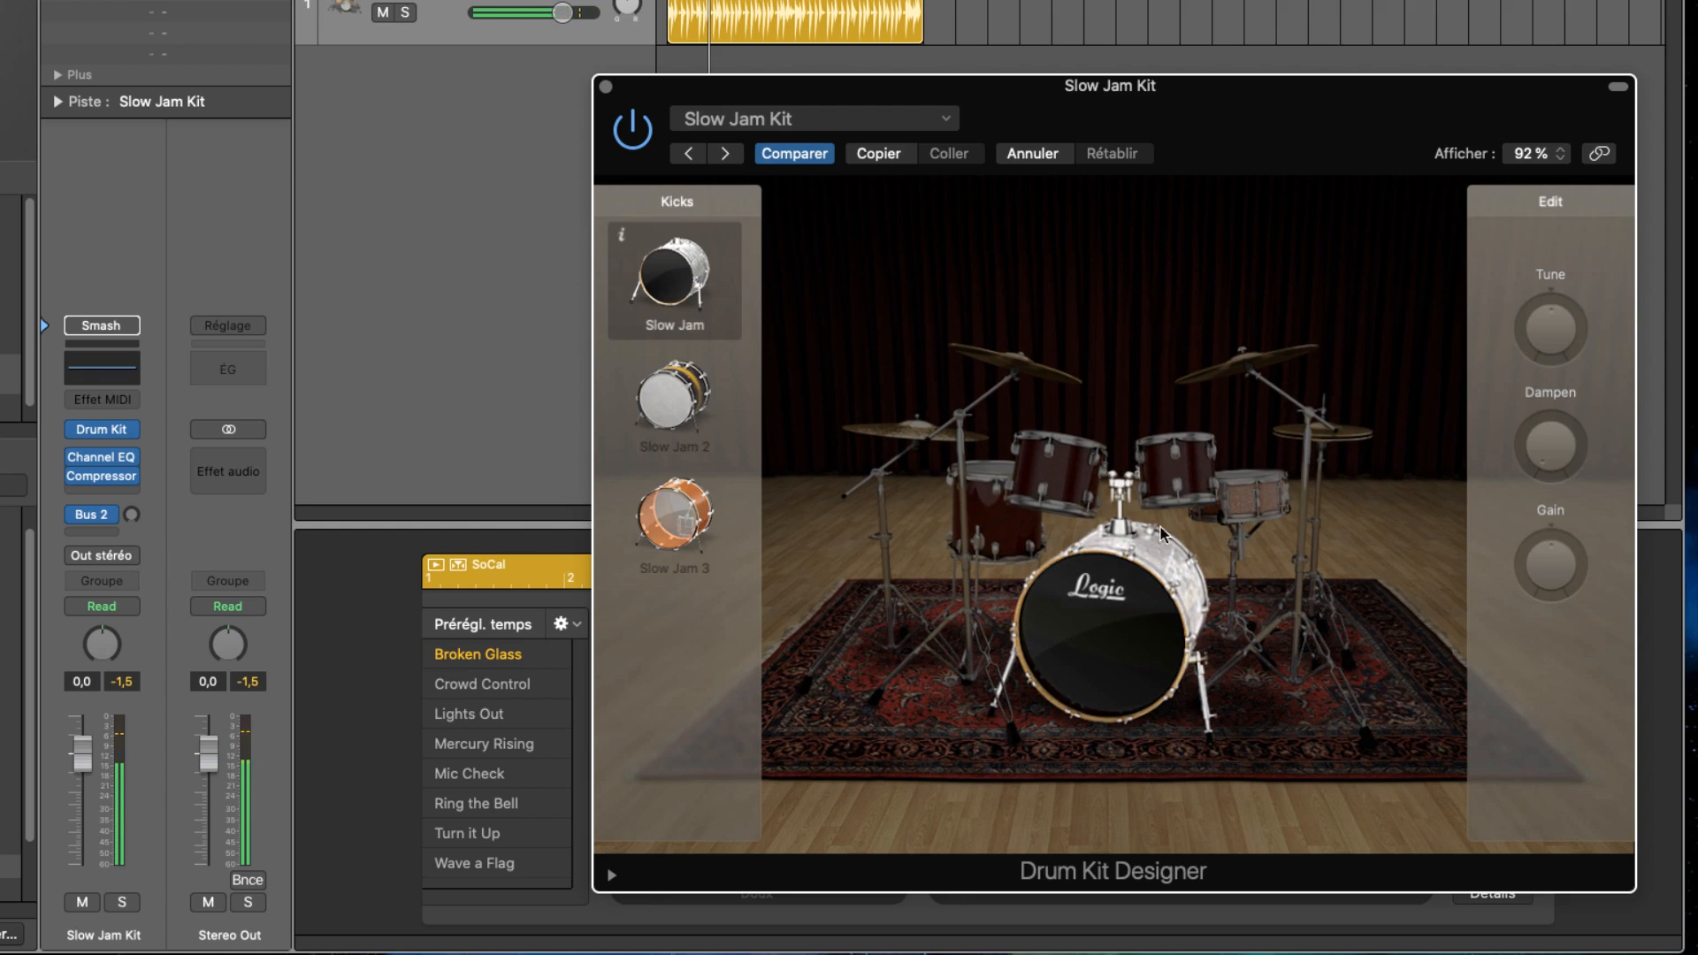
pyautogui.click(679, 430)
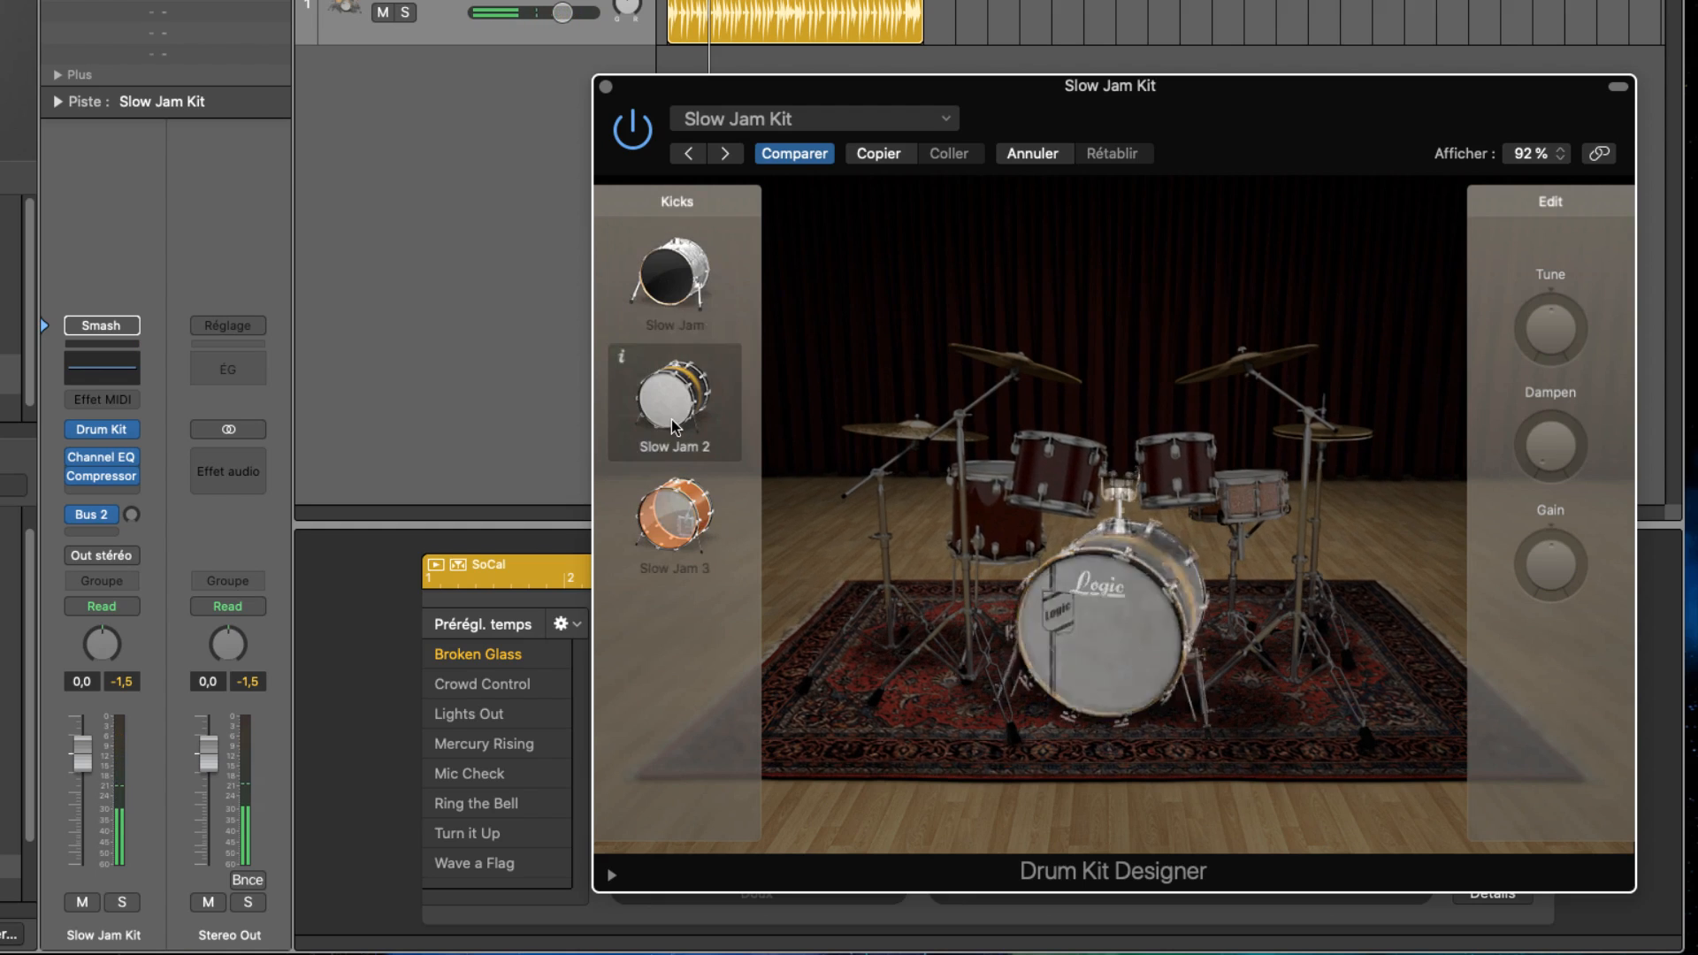
pyautogui.click(690, 541)
pyautogui.click(674, 398)
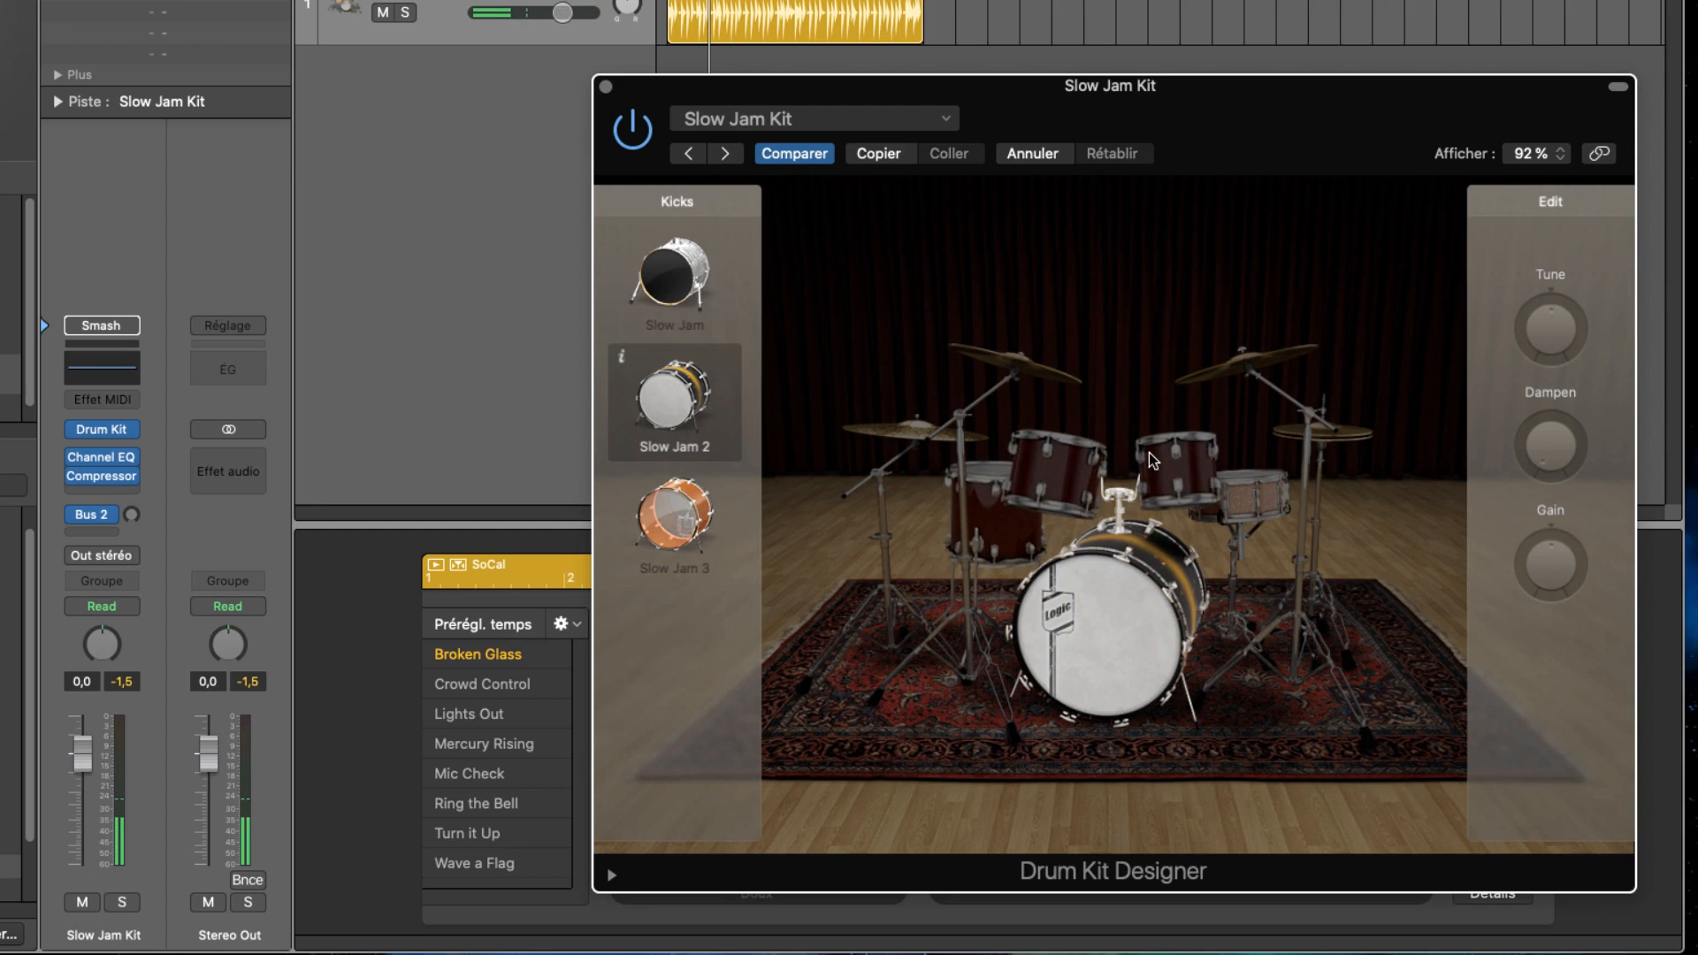
# - Audition the toms and cymbals and view their edit controls
pyautogui.click(1067, 469)
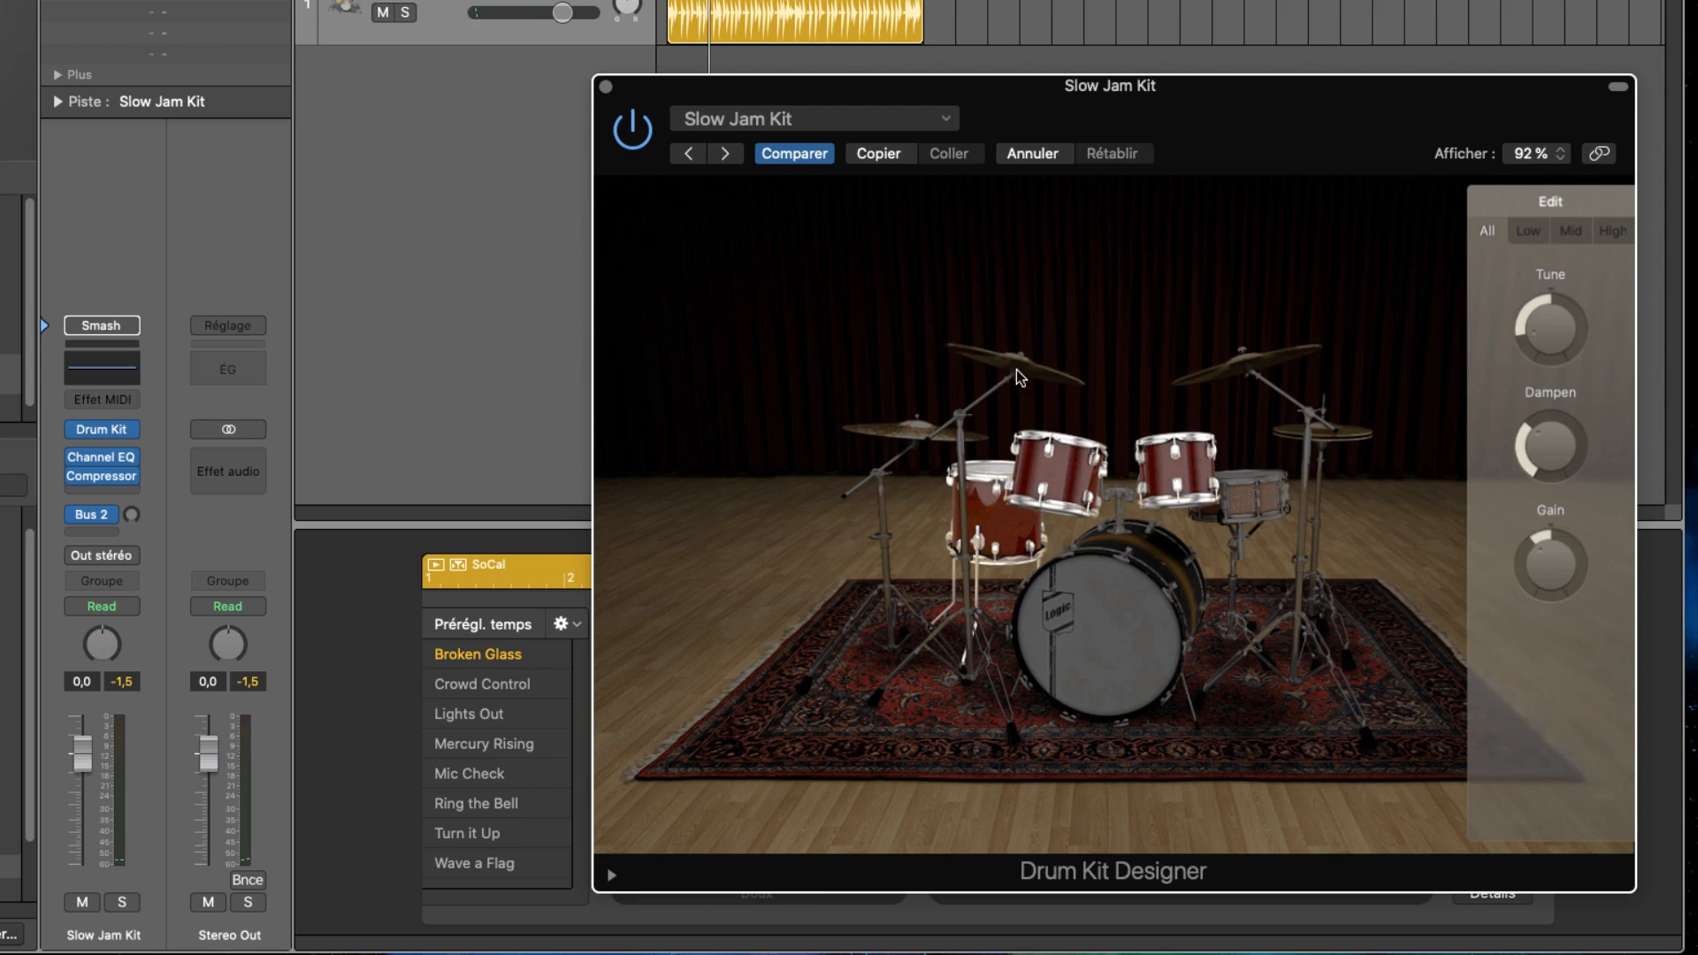
pyautogui.click(1129, 366)
pyautogui.click(1348, 436)
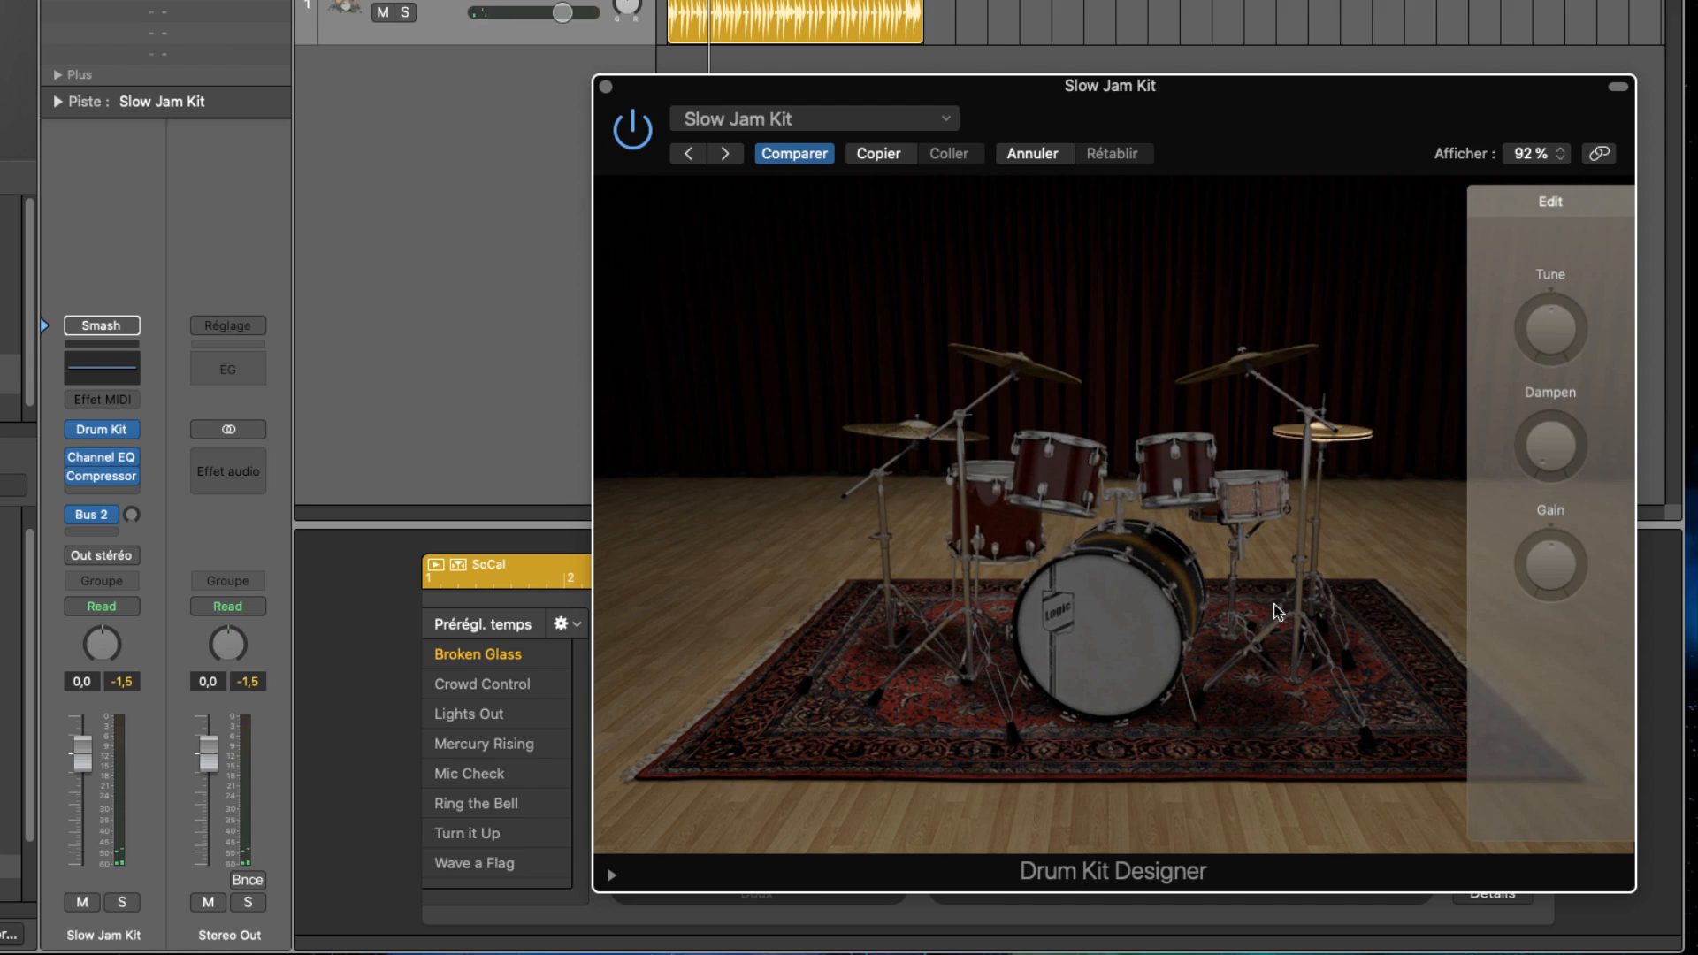
# - Lower the kick drum's Tune to -63 cent and strike the kick to hear the change
pyautogui.click(1135, 595)
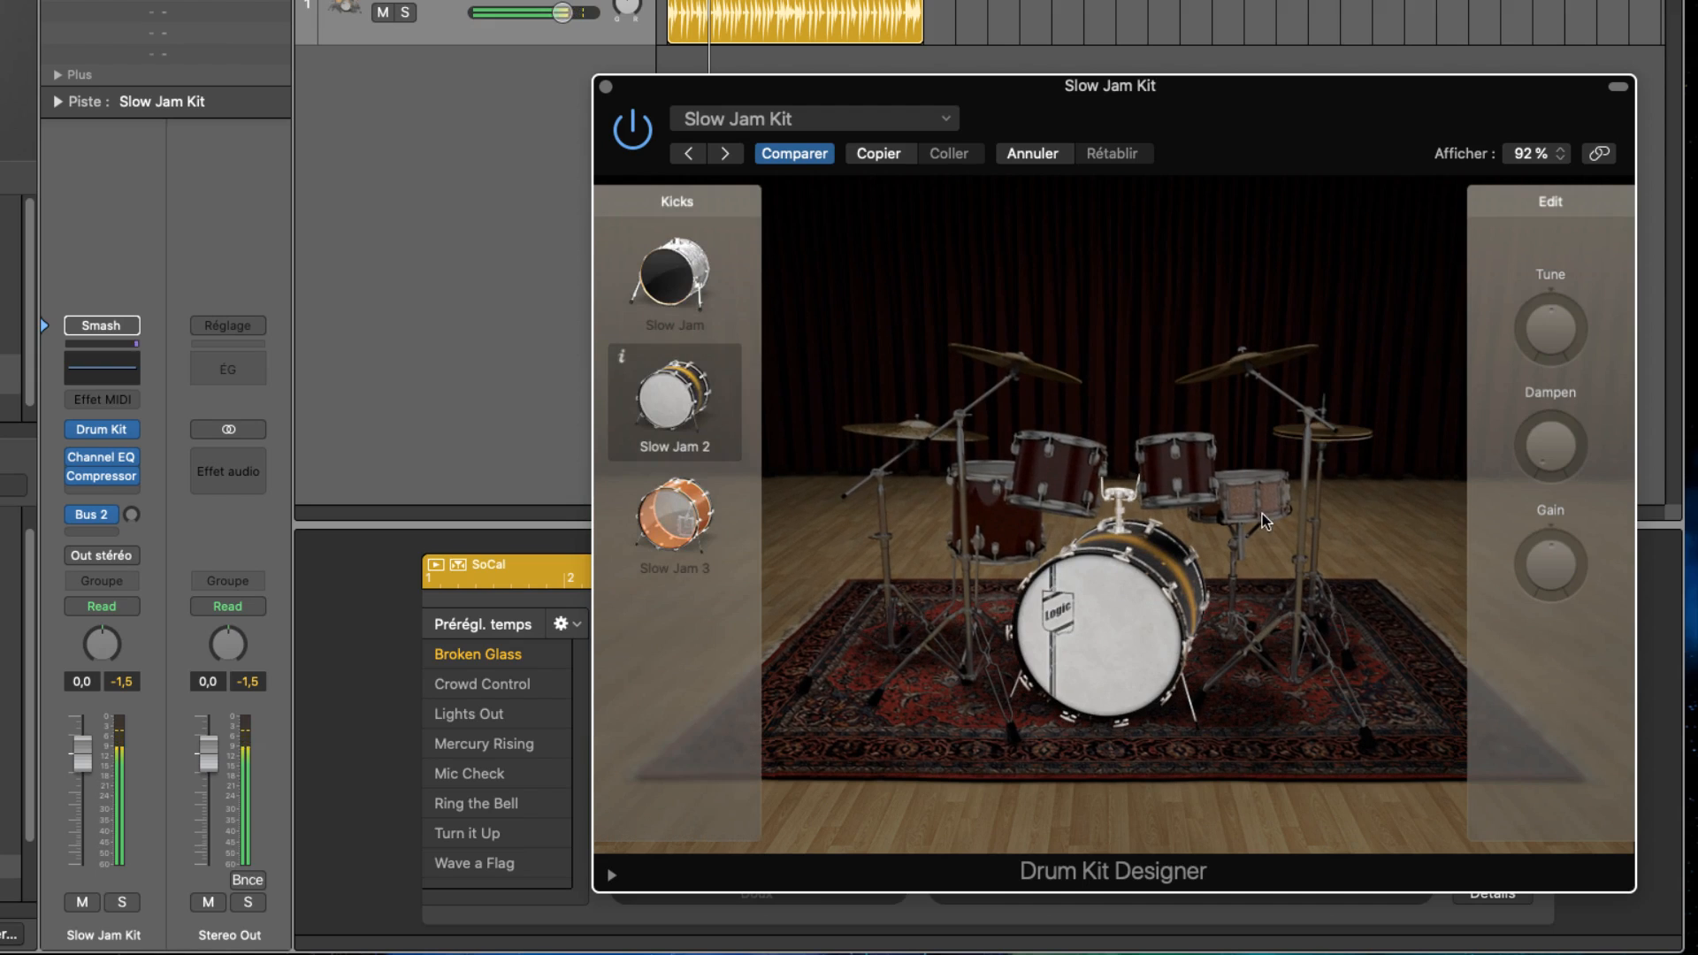
pyautogui.moveTo(1562, 361)
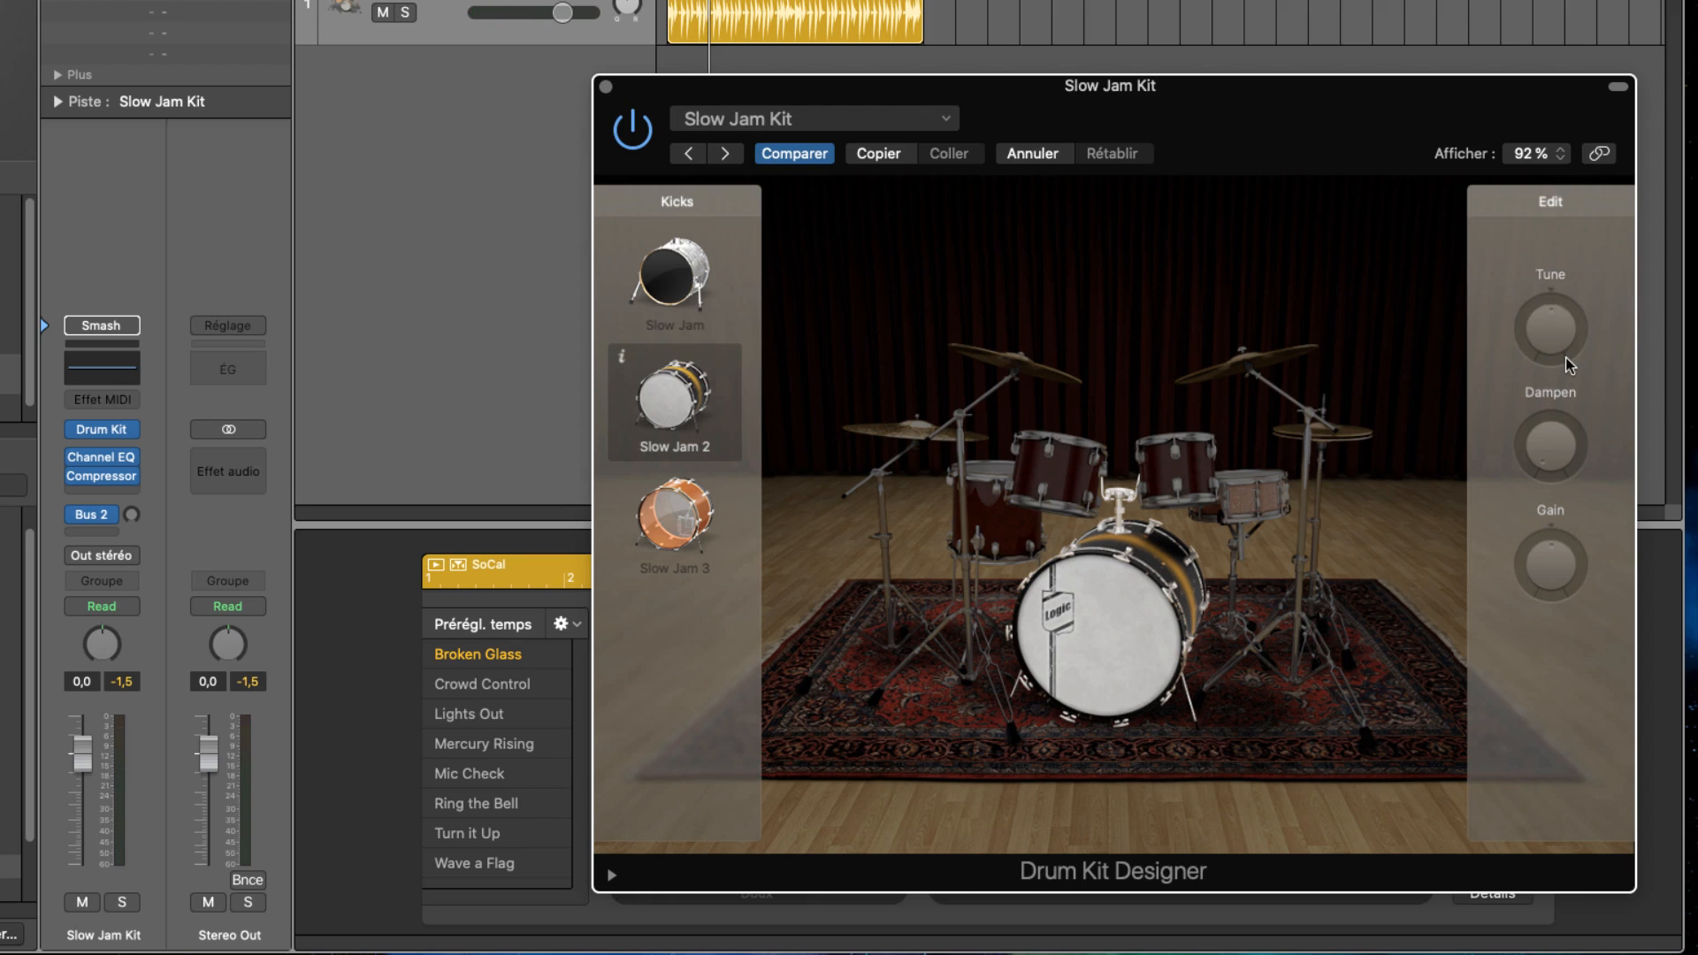
pyautogui.moveTo(1554, 314)
pyautogui.moveTo(1553, 319); pyautogui.dragTo(1548, 326)
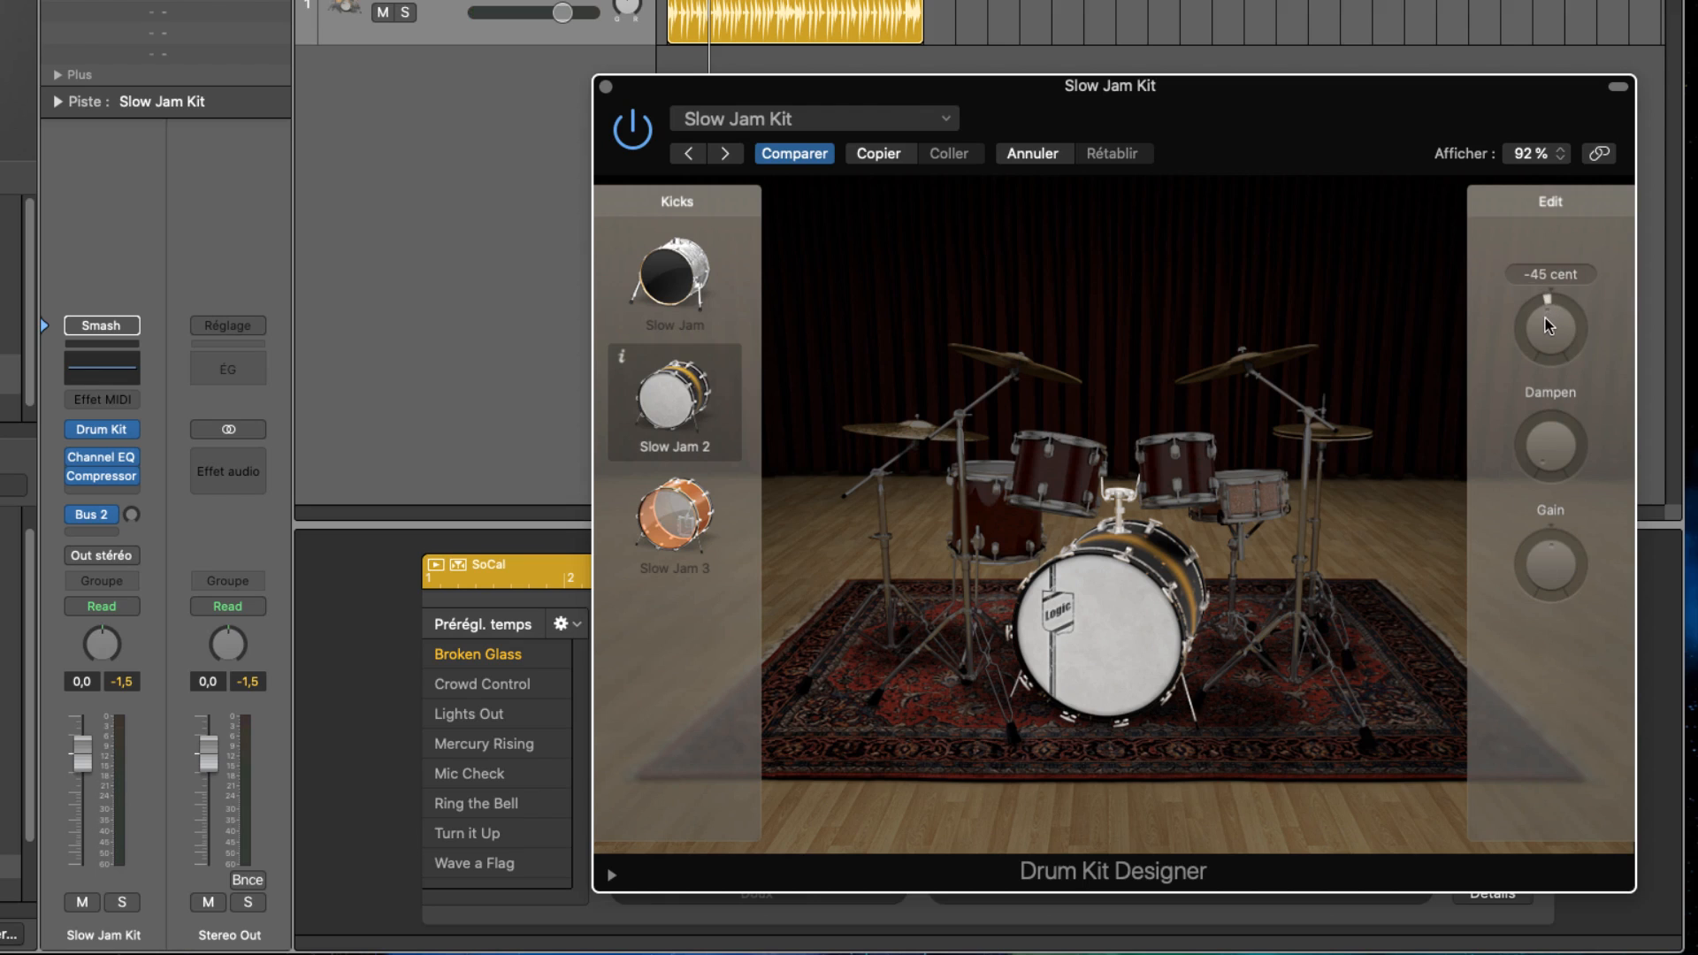
pyautogui.click(1143, 622)
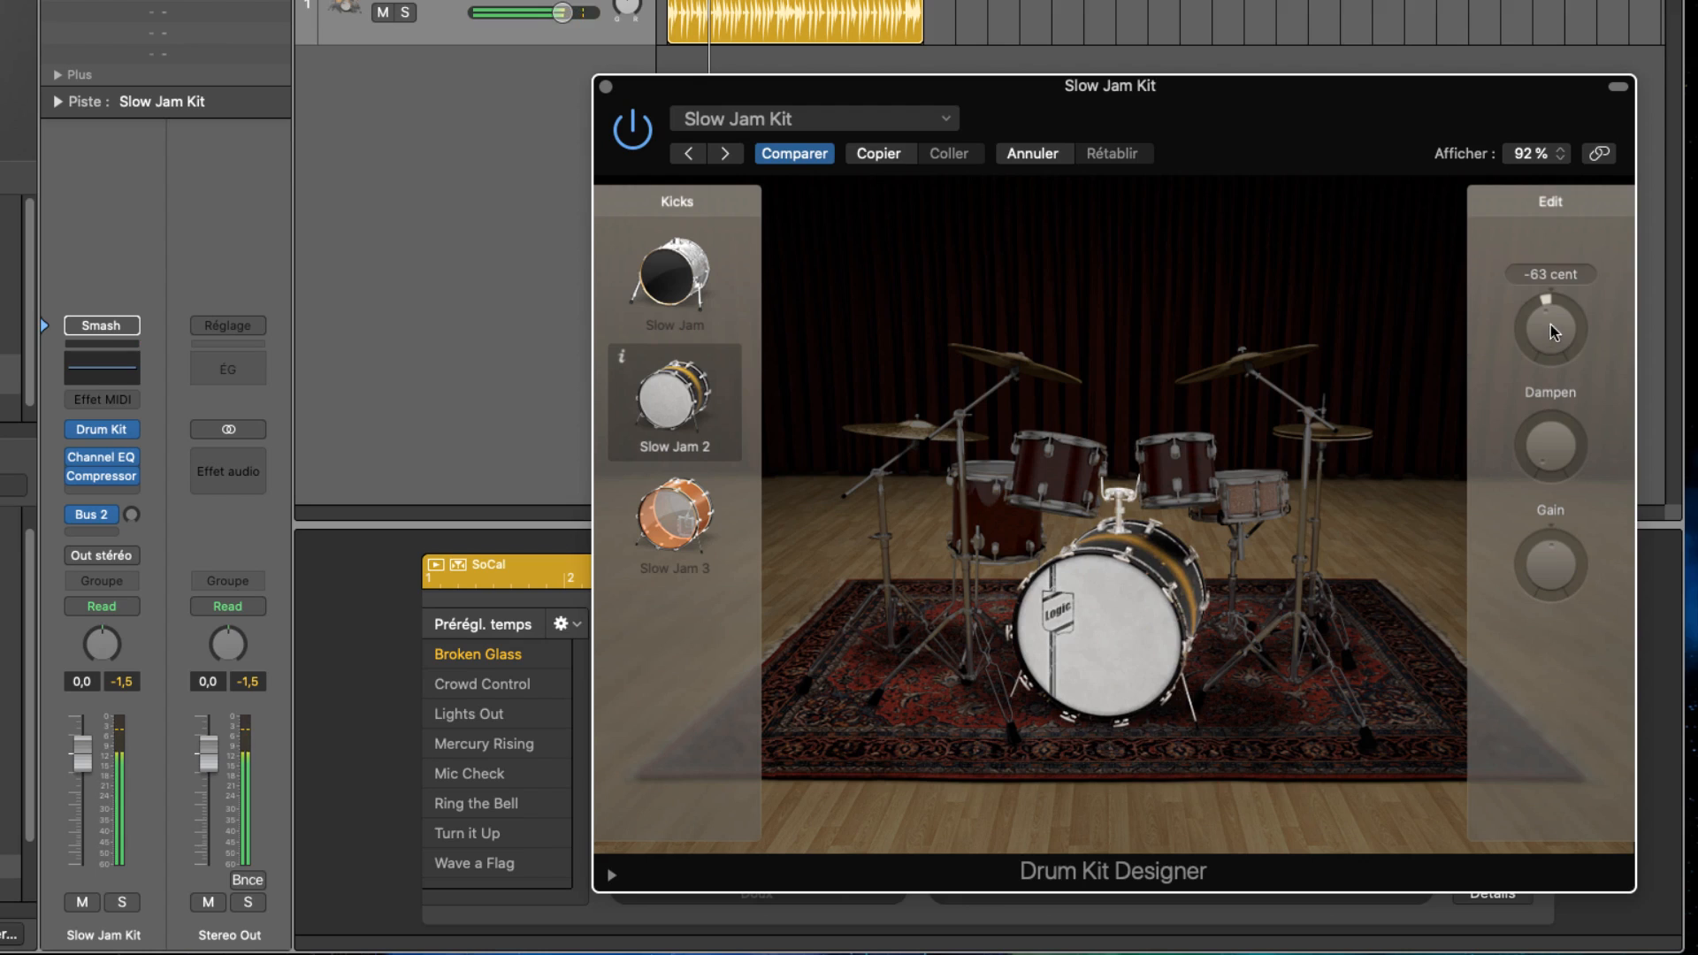
# - Raise the kick drum's Tune to +27 cent and strike the kick several times to hear it
pyautogui.moveTo(1552, 329); pyautogui.dragTo(1573, 290)
pyautogui.click(1082, 648)
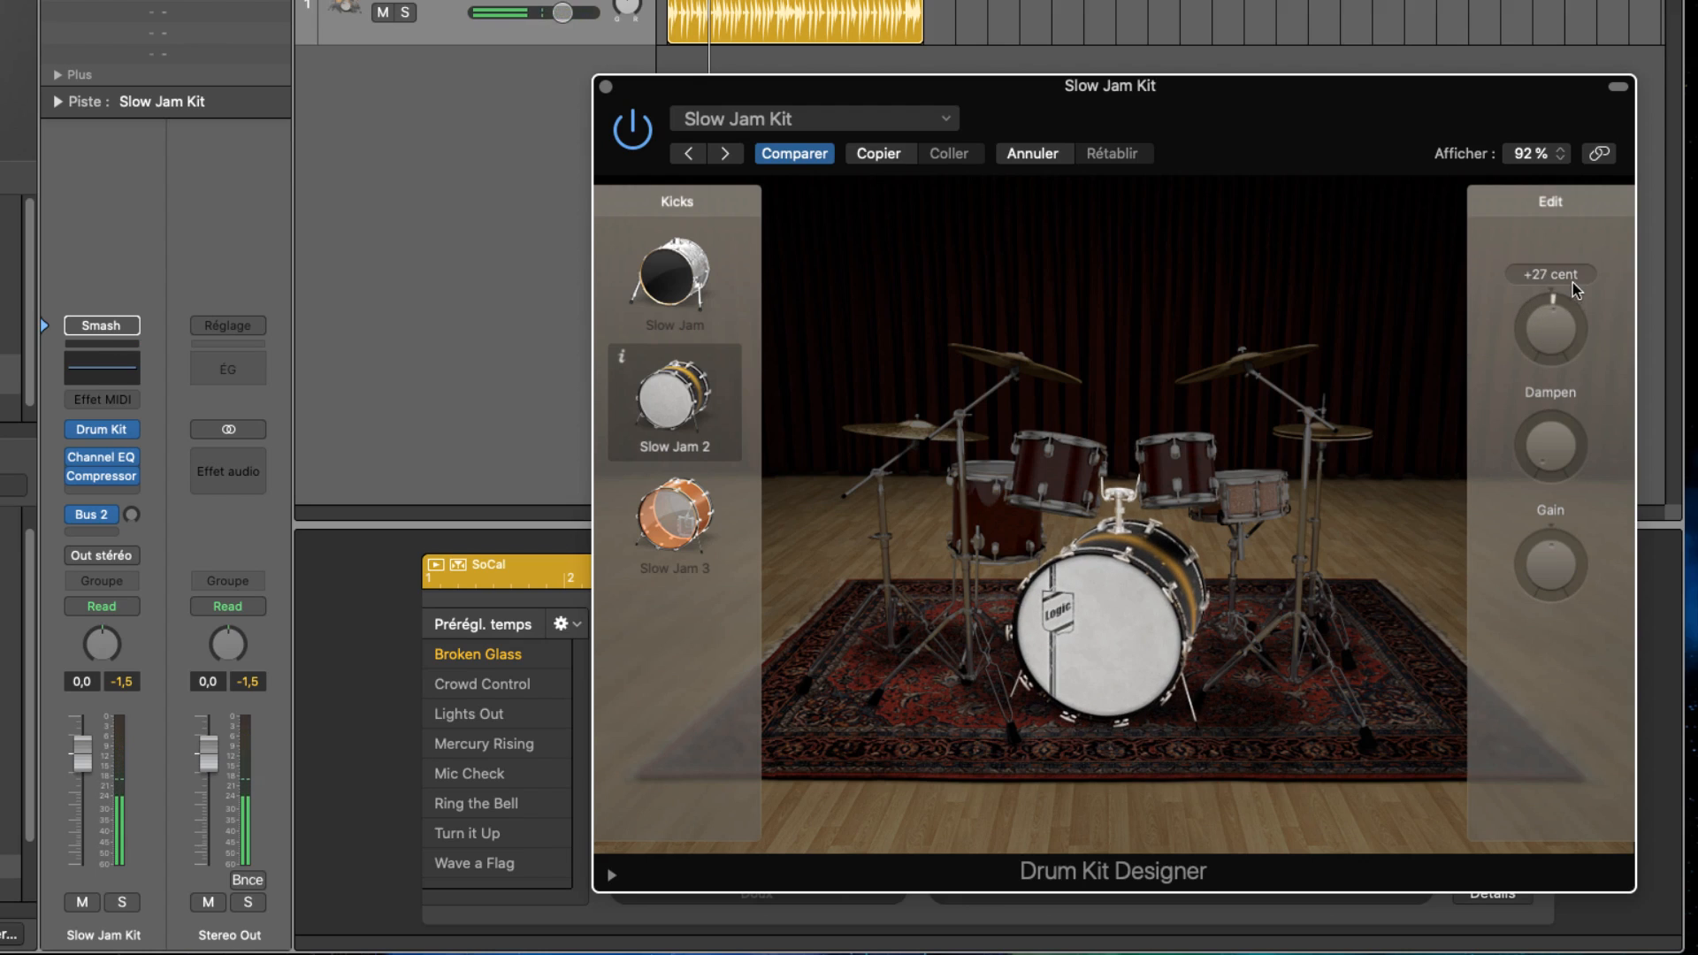
pyautogui.click(1154, 601)
pyautogui.click(1116, 638)
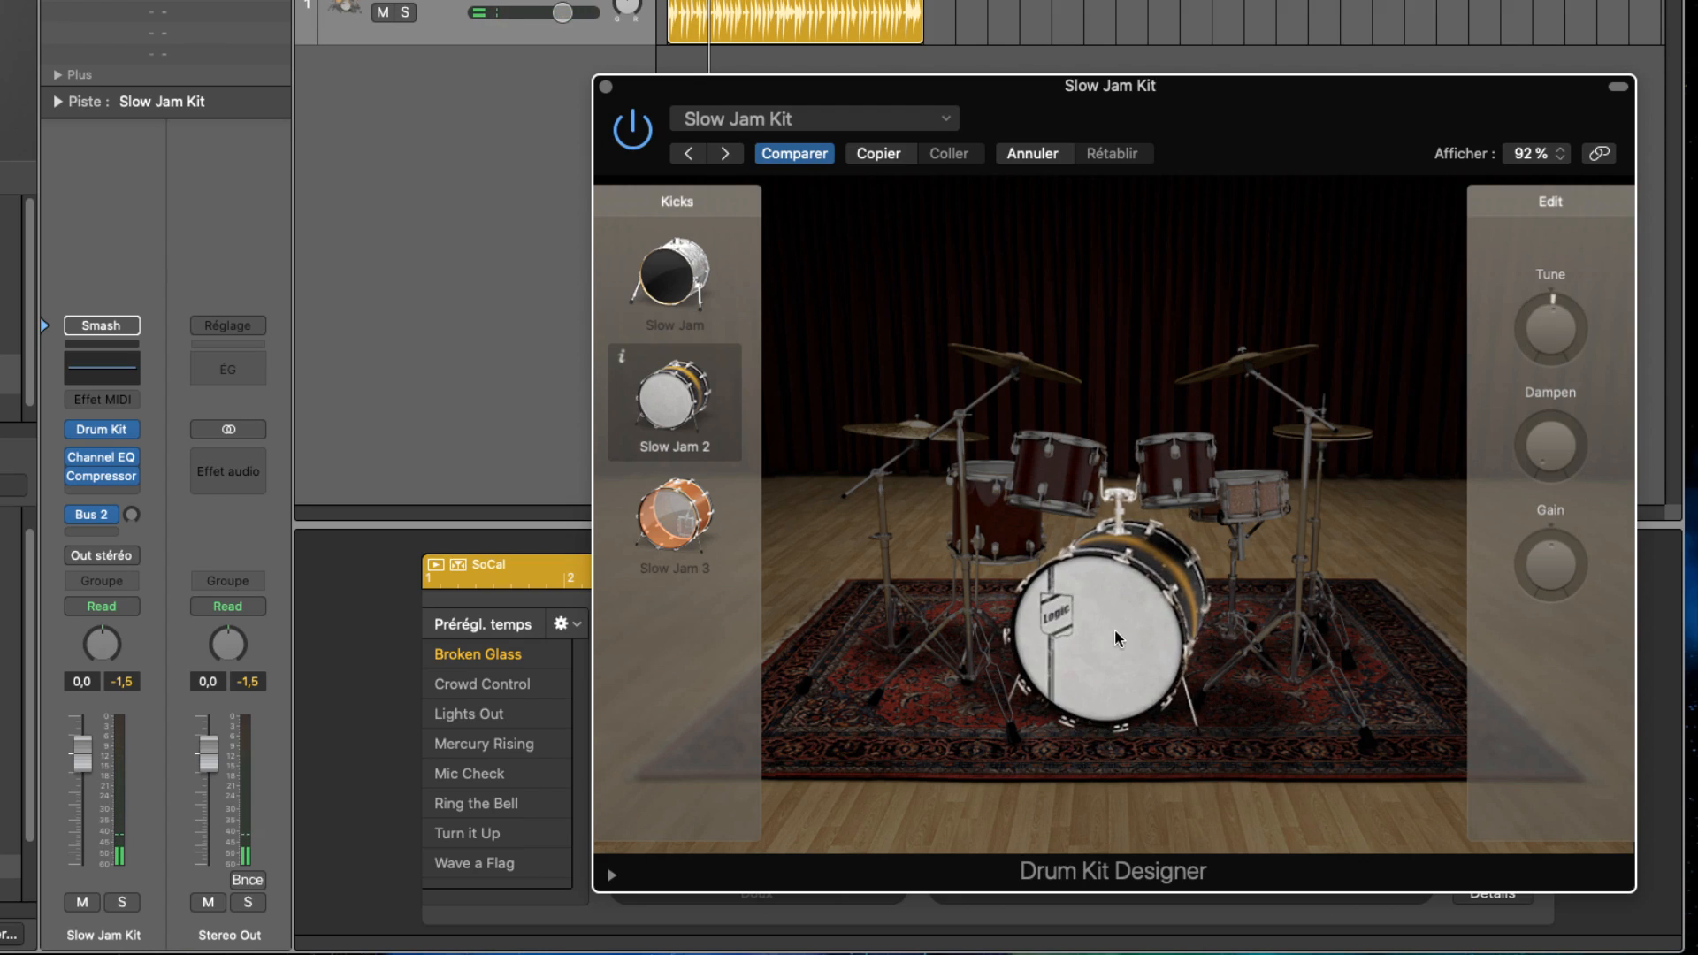
# - Try a kick drum Gain of +9 dB, strike the kick, and bring the gain back down
pyautogui.moveTo(1543, 554); pyautogui.dragTo(1554, 528)
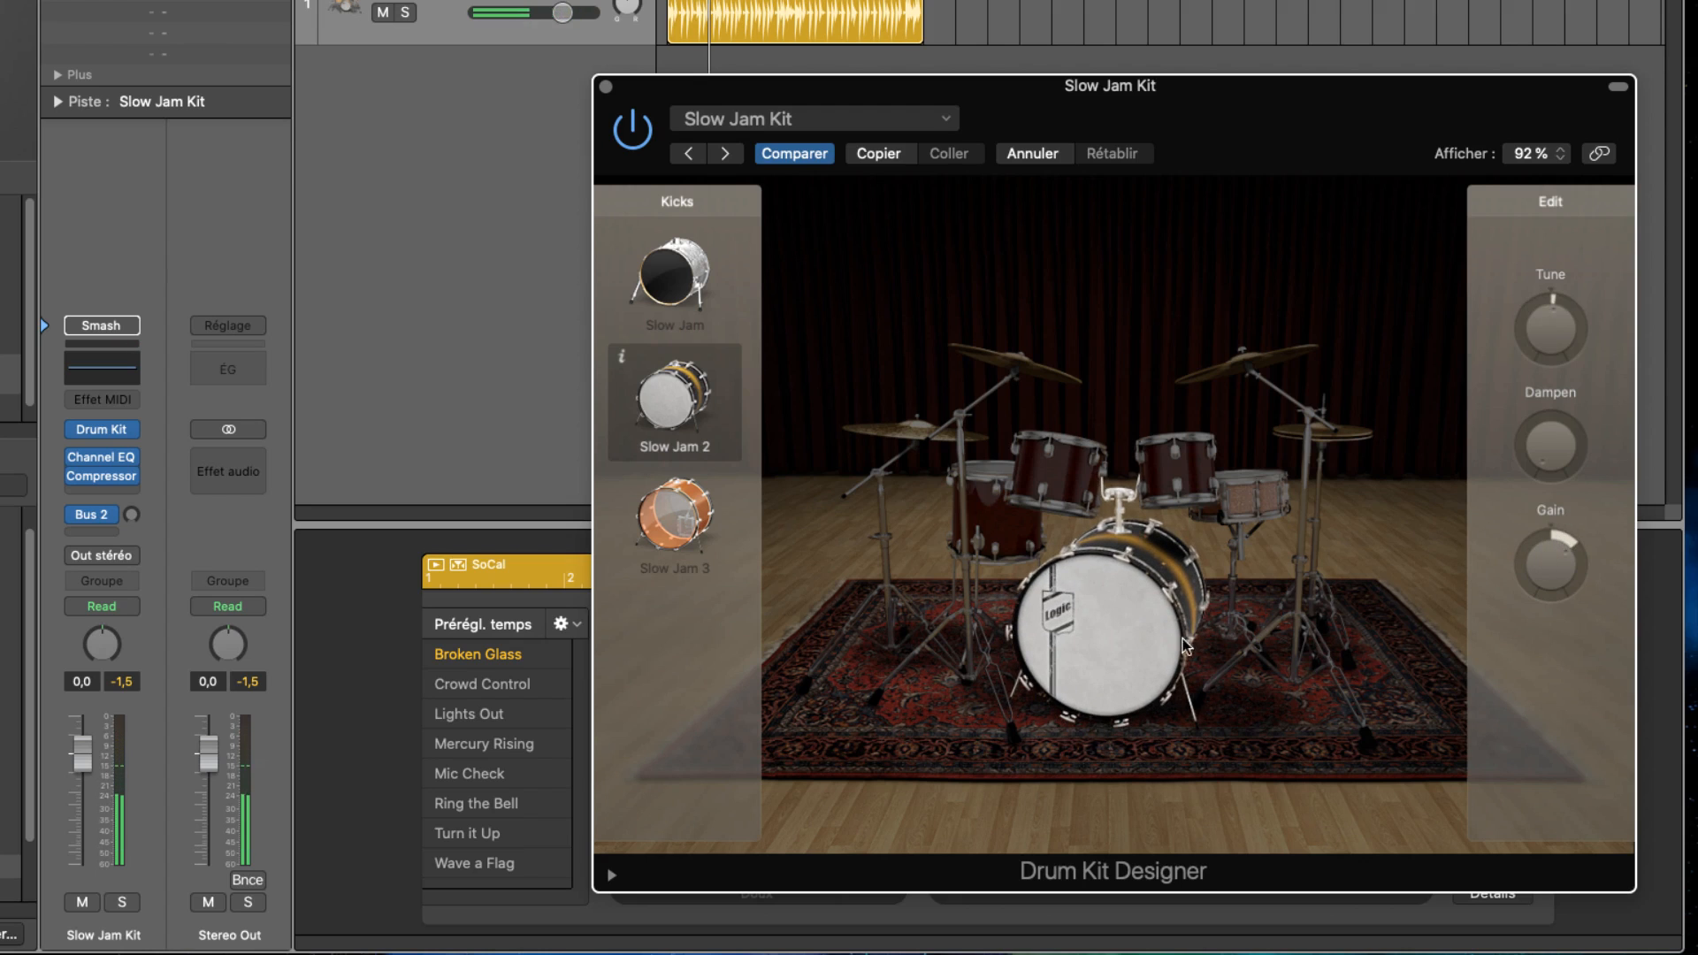
pyautogui.click(1185, 646)
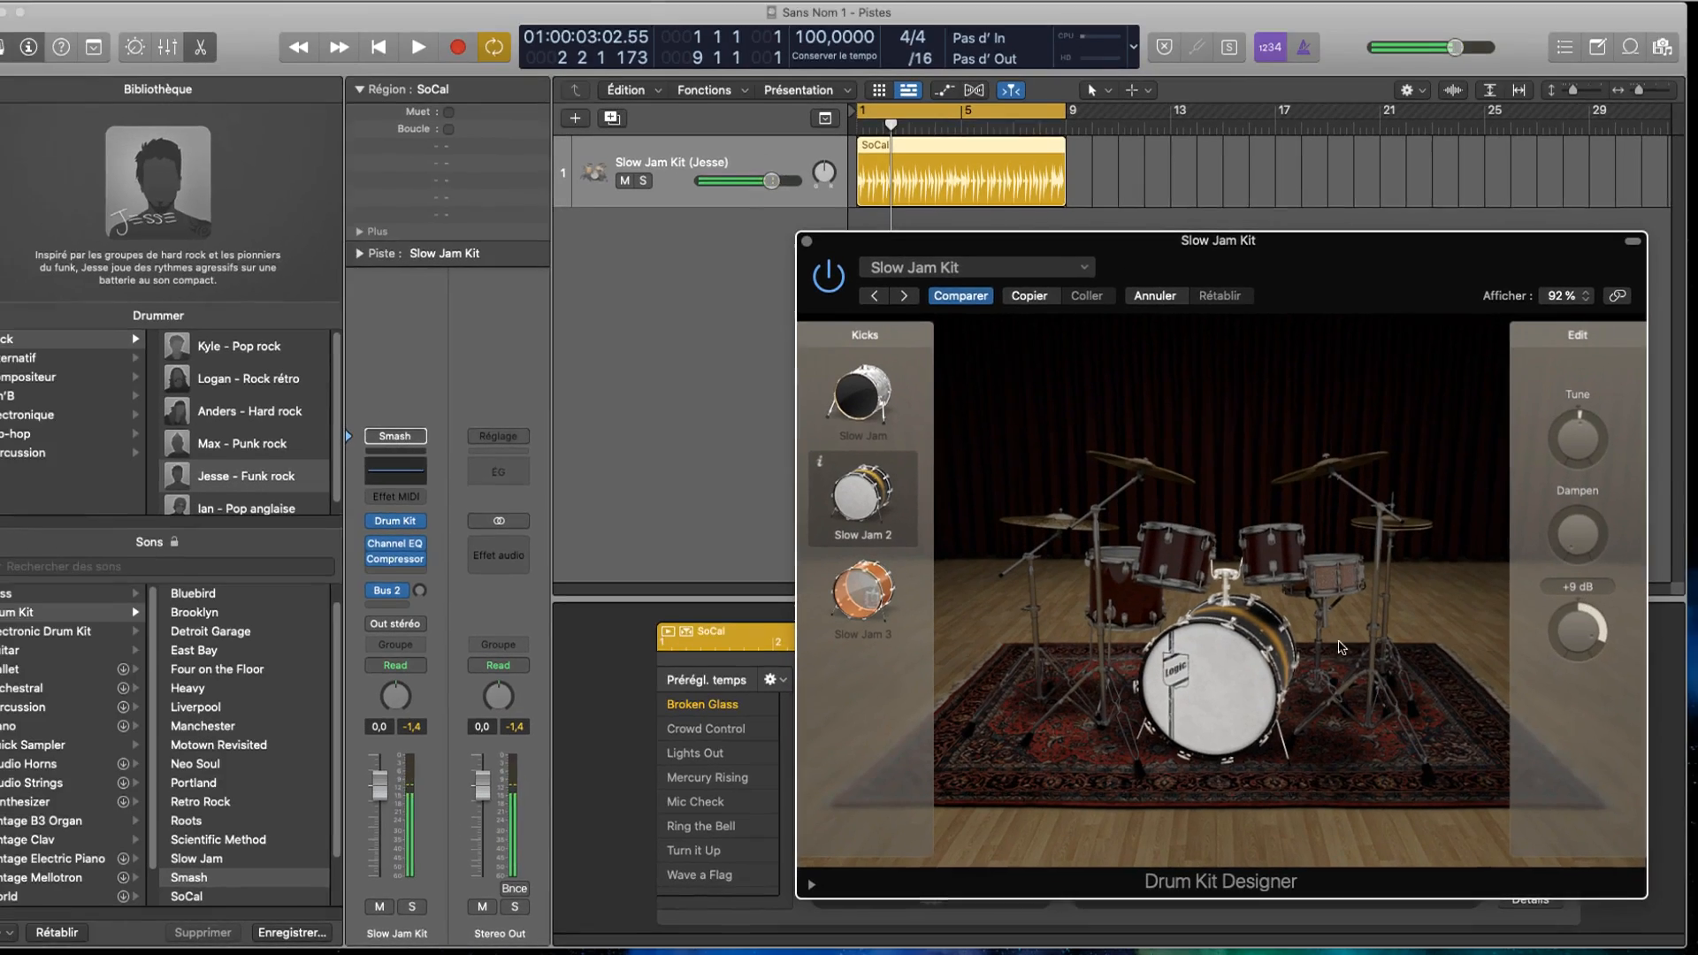
pyautogui.moveTo(1579, 638); pyautogui.dragTo(1586, 692)
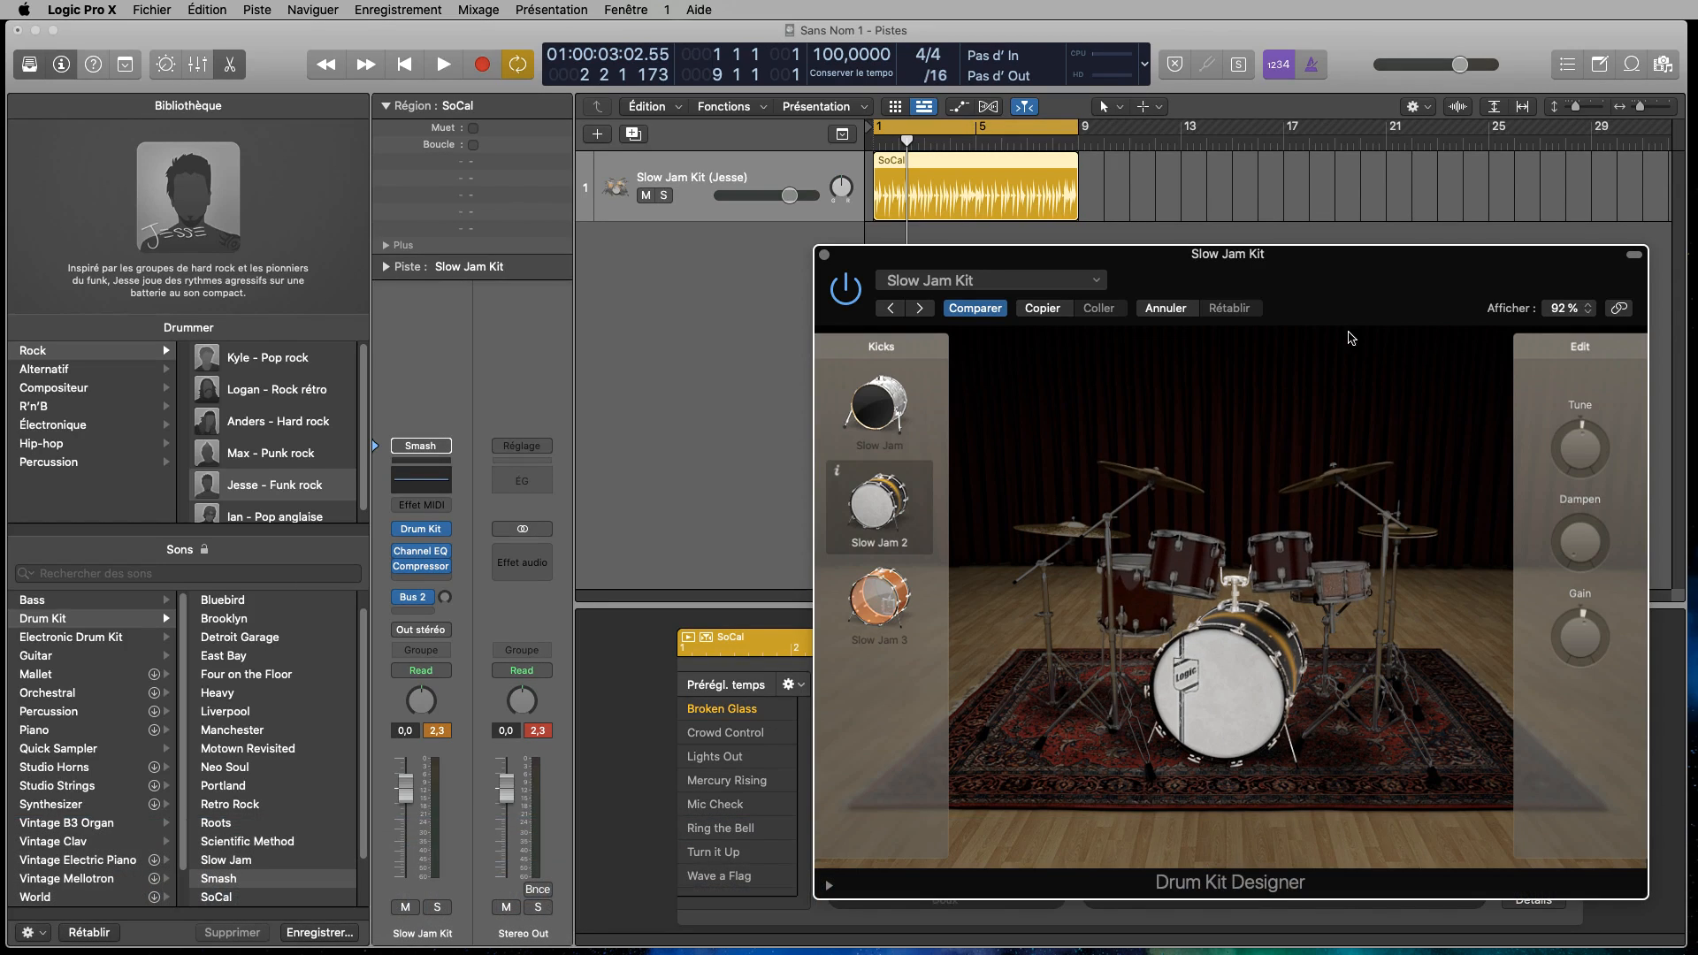
# - Move the Drum Kit Designer window clear of the Drummer editor and expand the plug-in's additional settings
pyautogui.moveTo(1359, 259); pyautogui.dragTo(1337, 59)
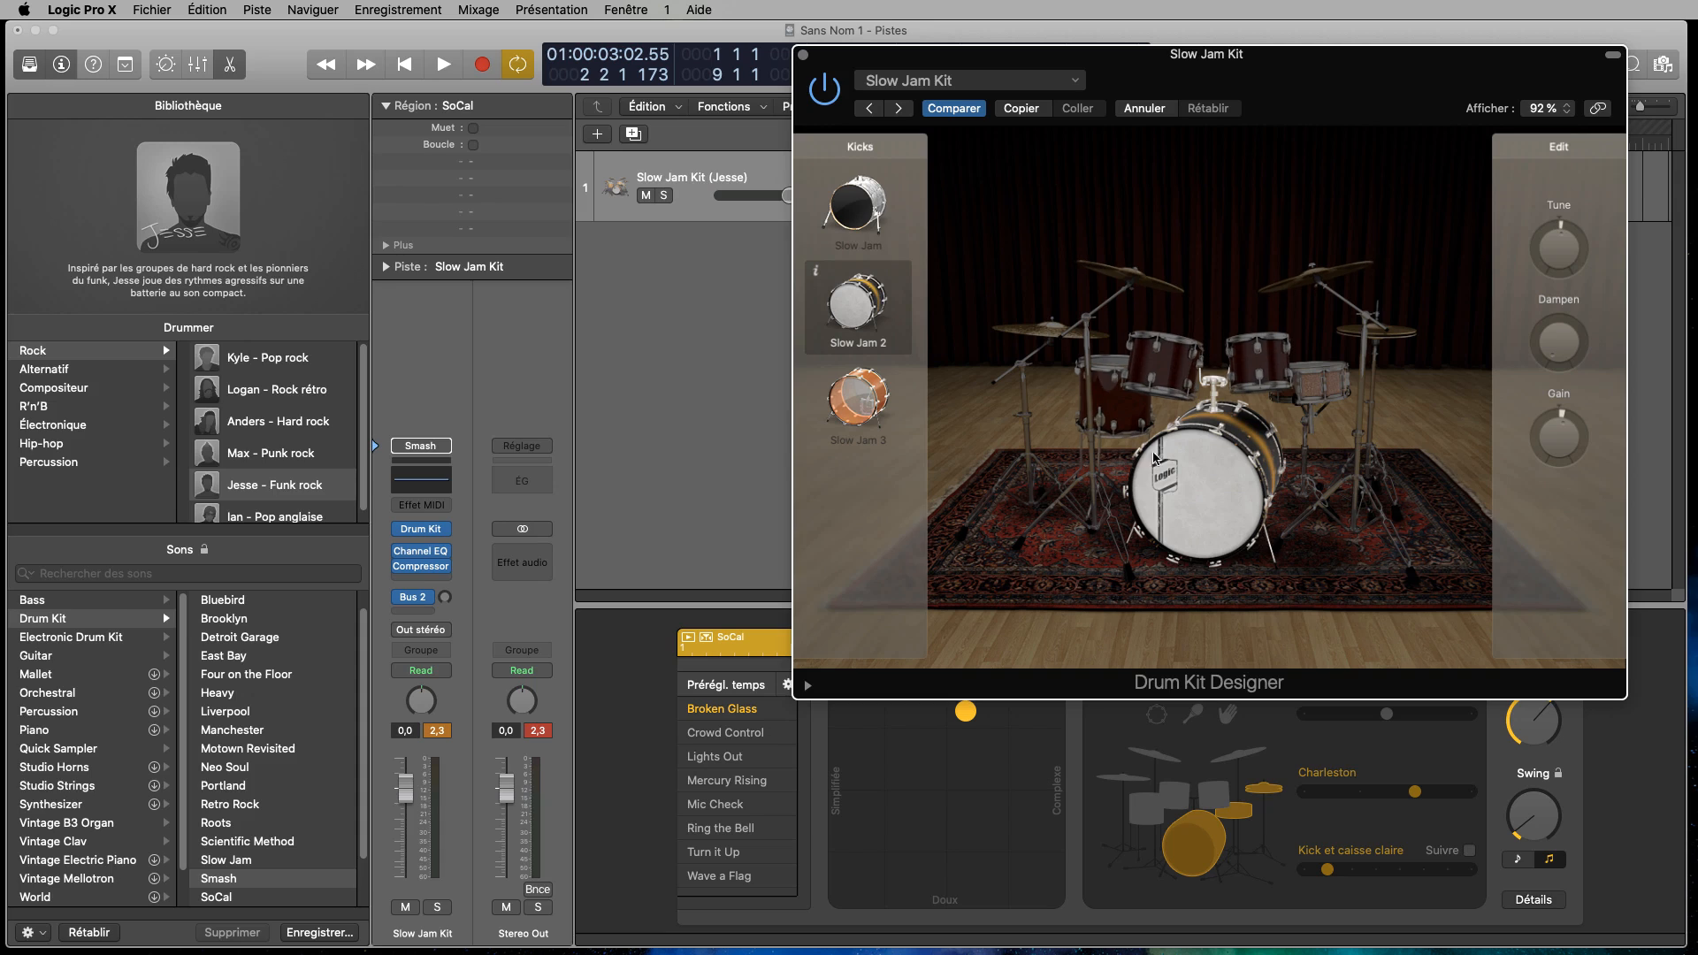
pyautogui.click(808, 688)
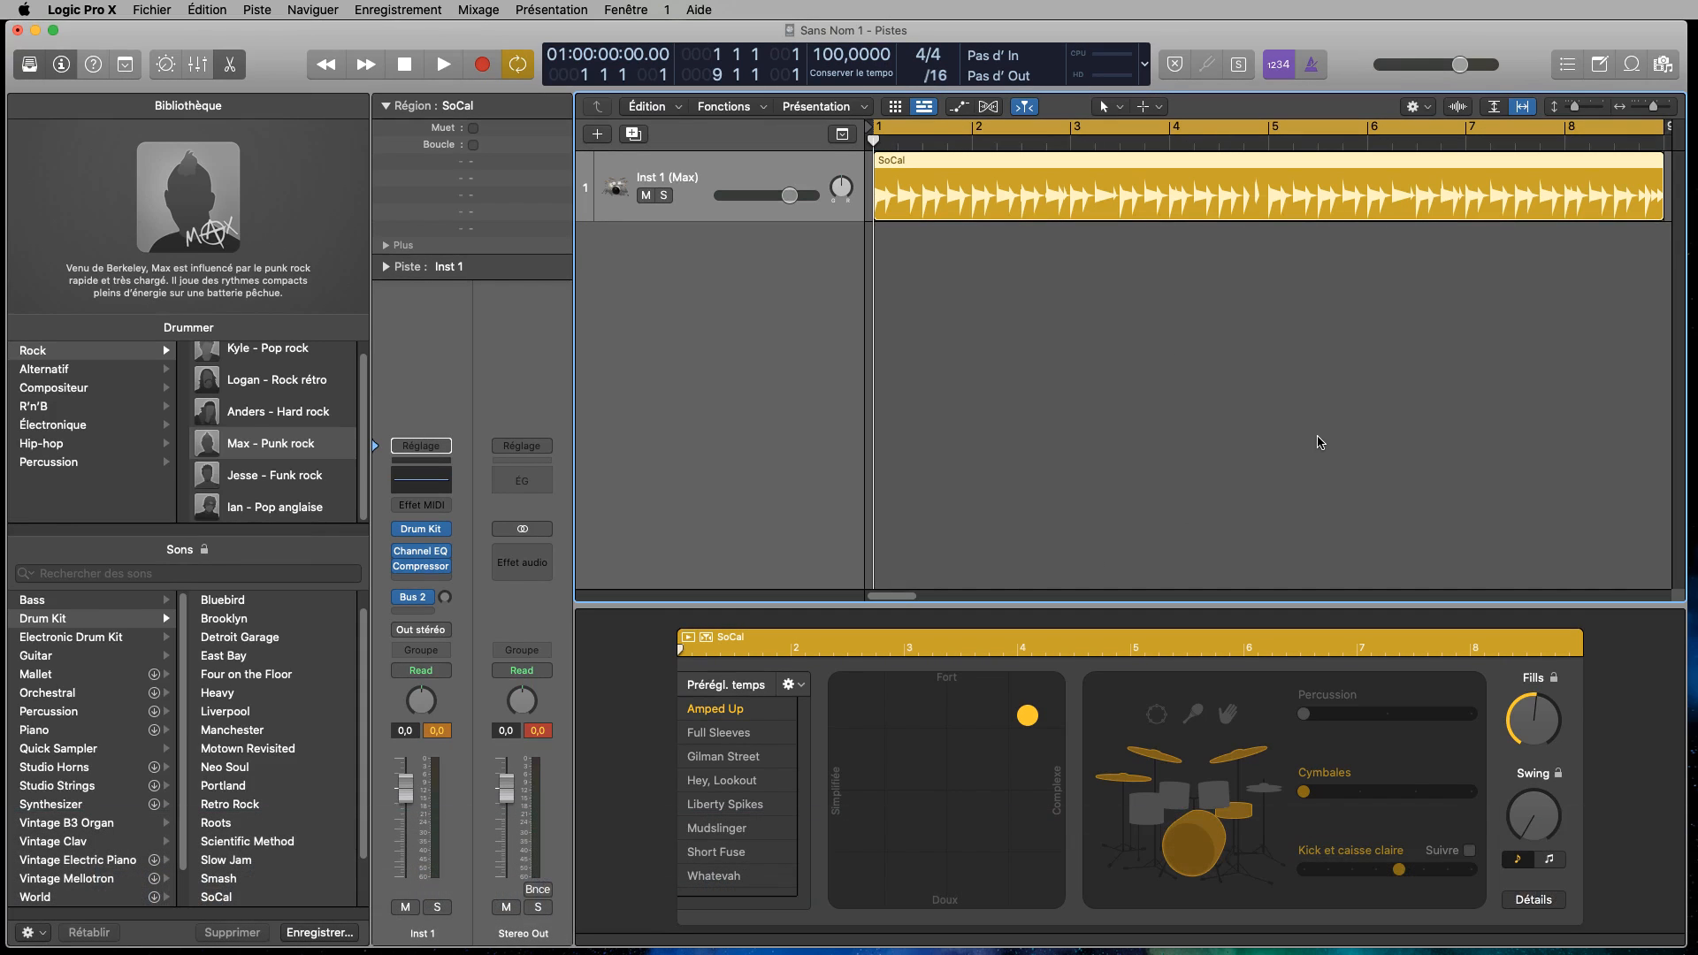
# - Replace the drummer track's Drum Kit Designer with a stereo Sampler (Multi-Sample) and open its window beside the channel strips
pyautogui.click(447, 531)
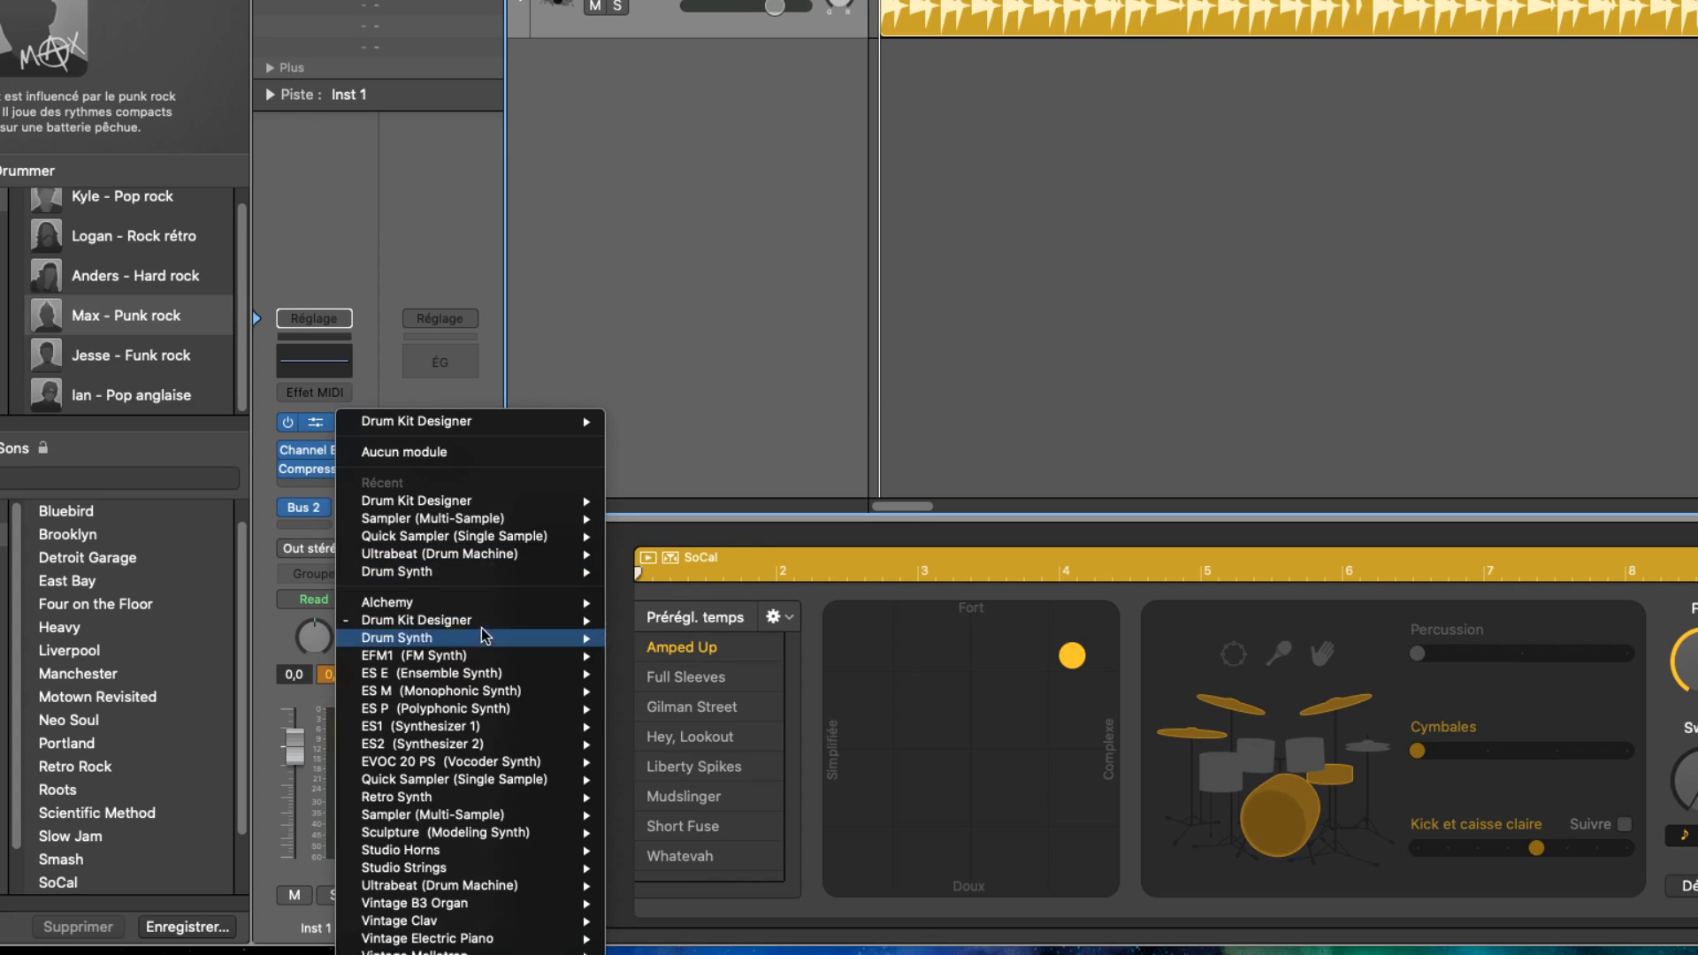
pyautogui.moveTo(513, 786)
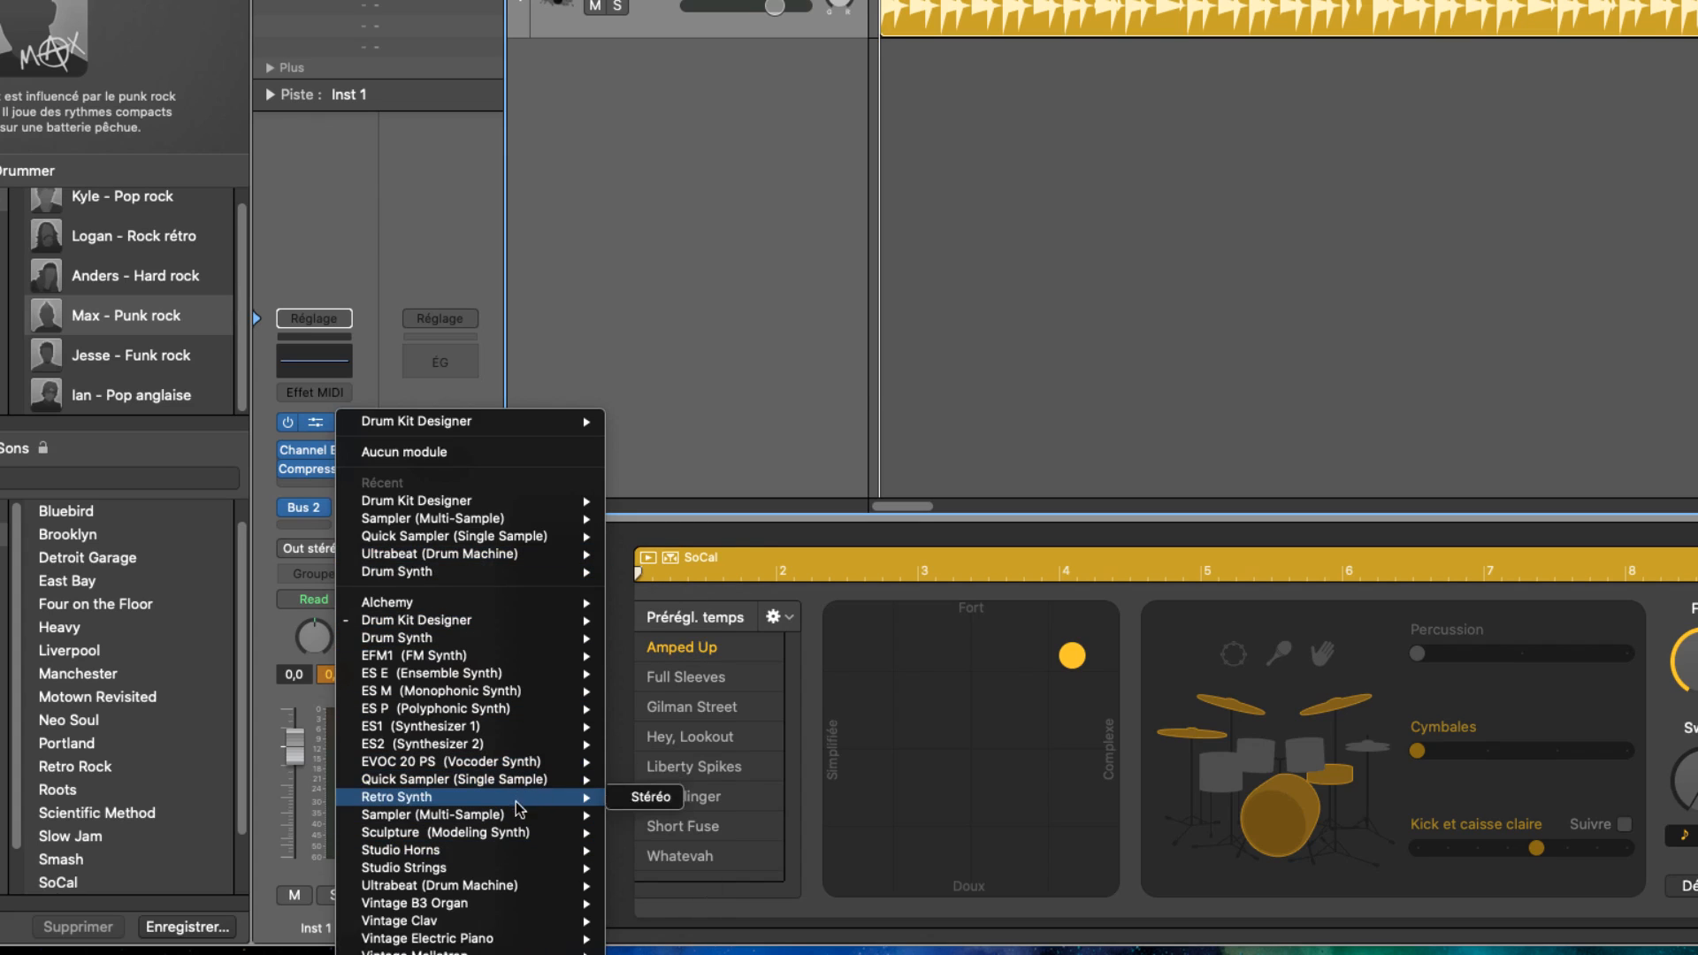
pyautogui.moveTo(513, 814)
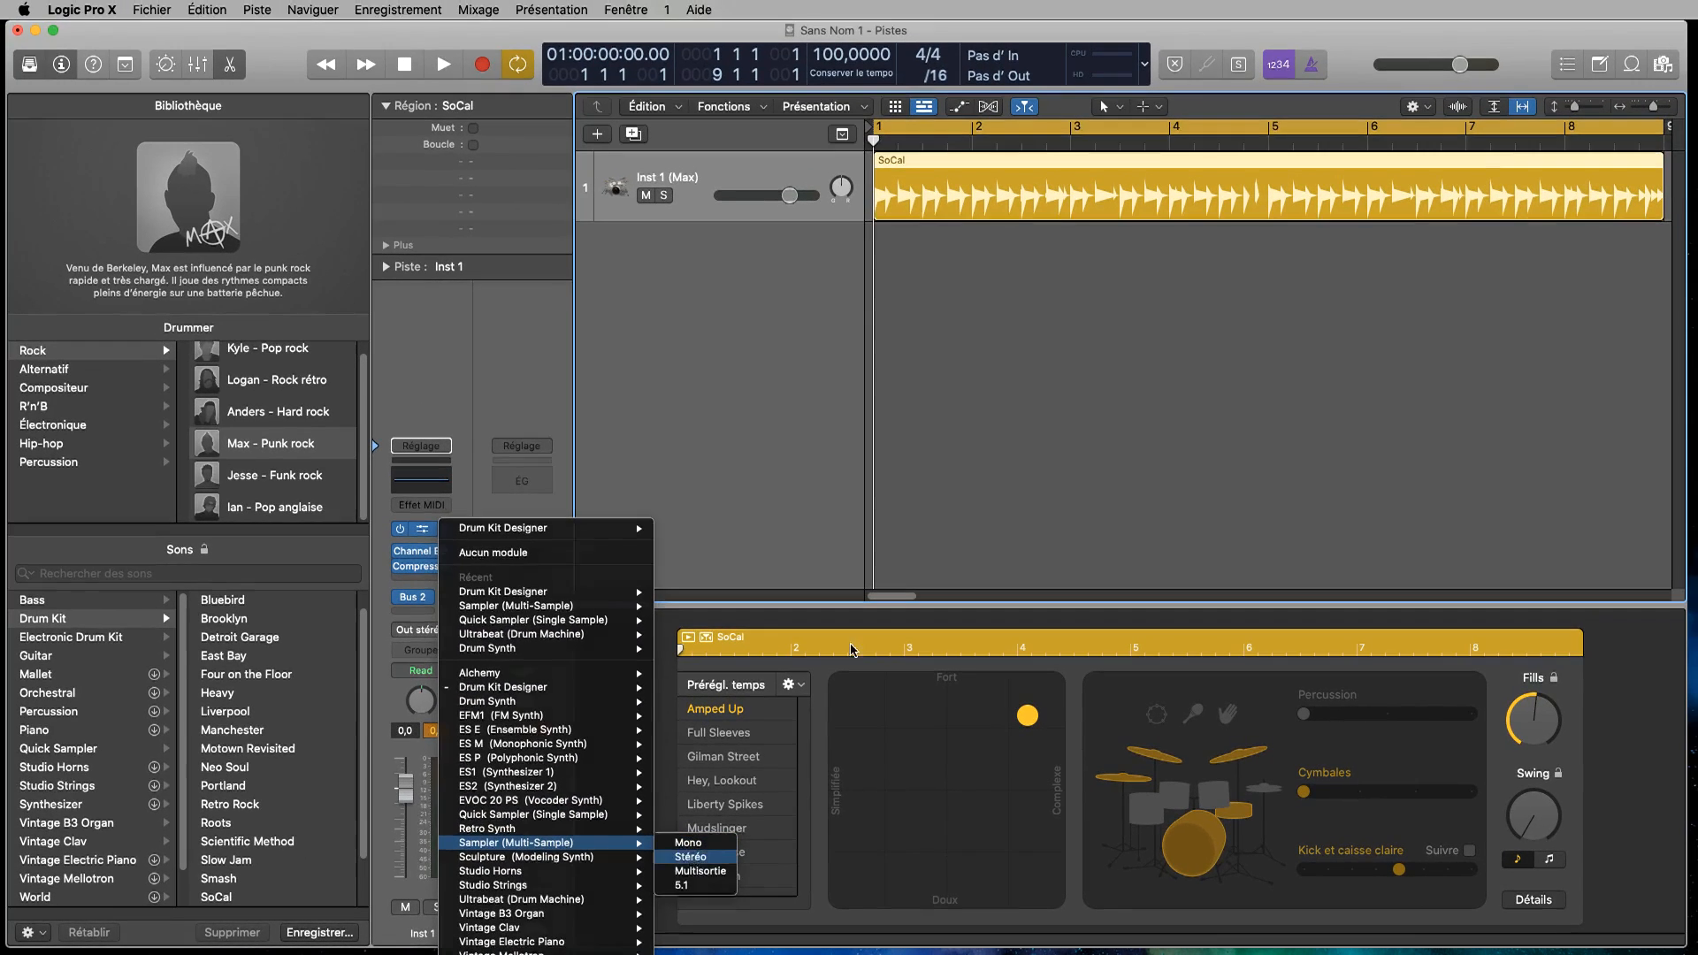
pyautogui.click(690, 856)
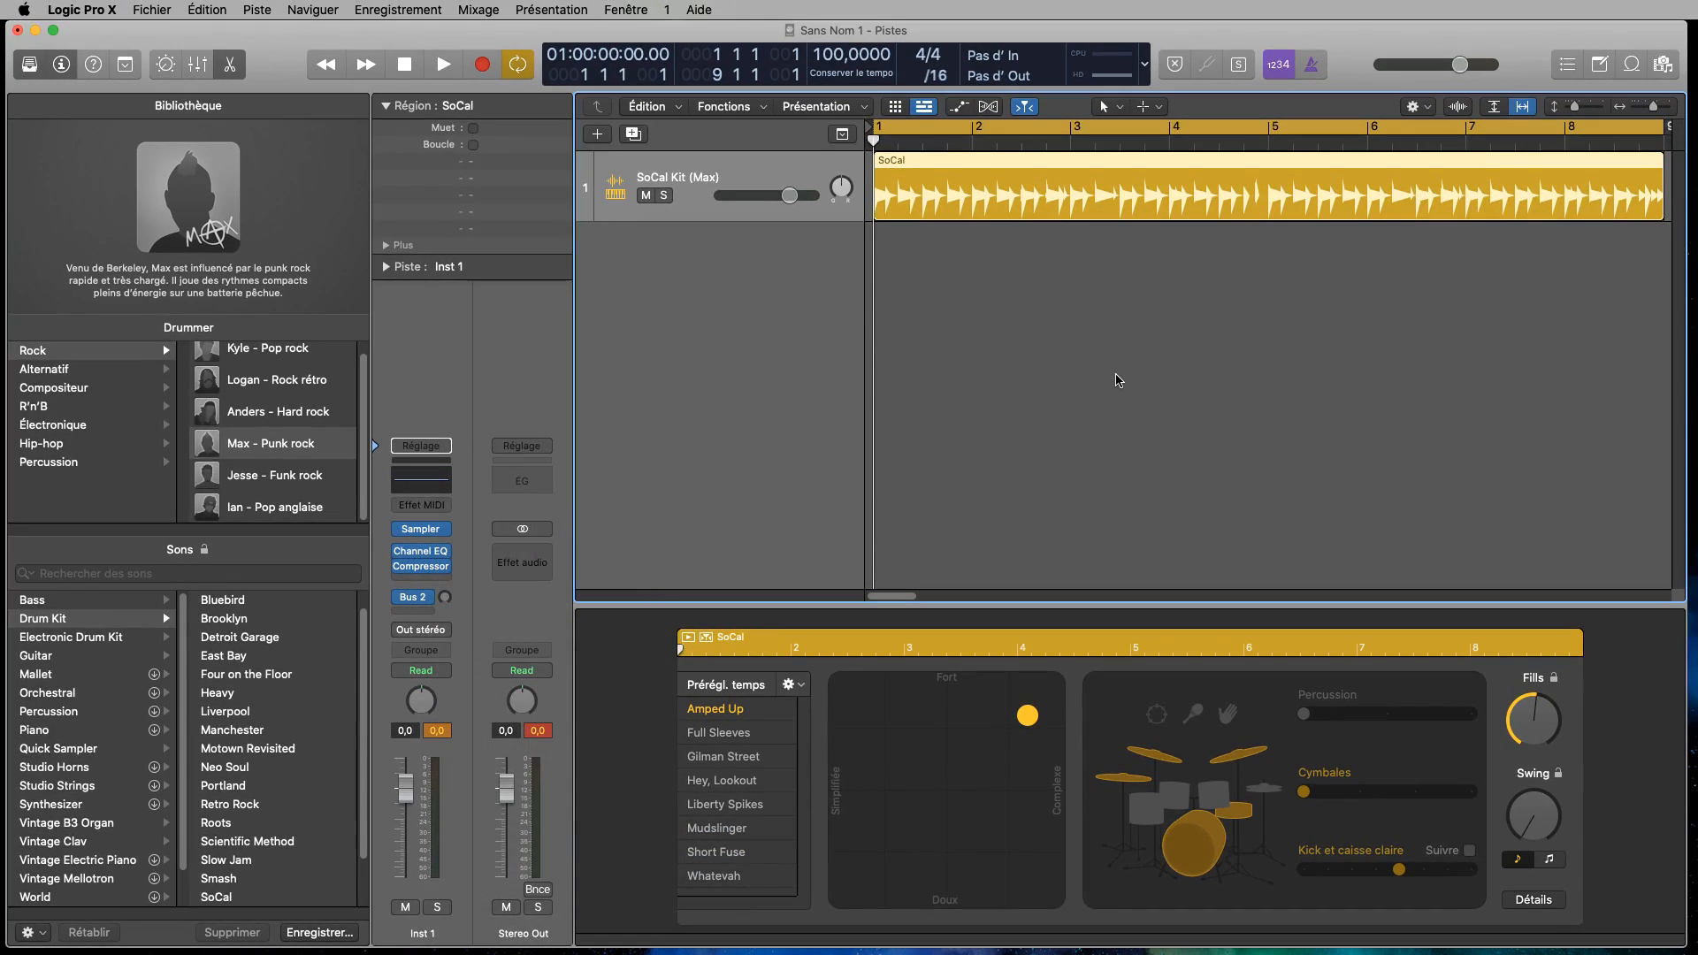
pyautogui.click(421, 536)
pyautogui.click(421, 536)
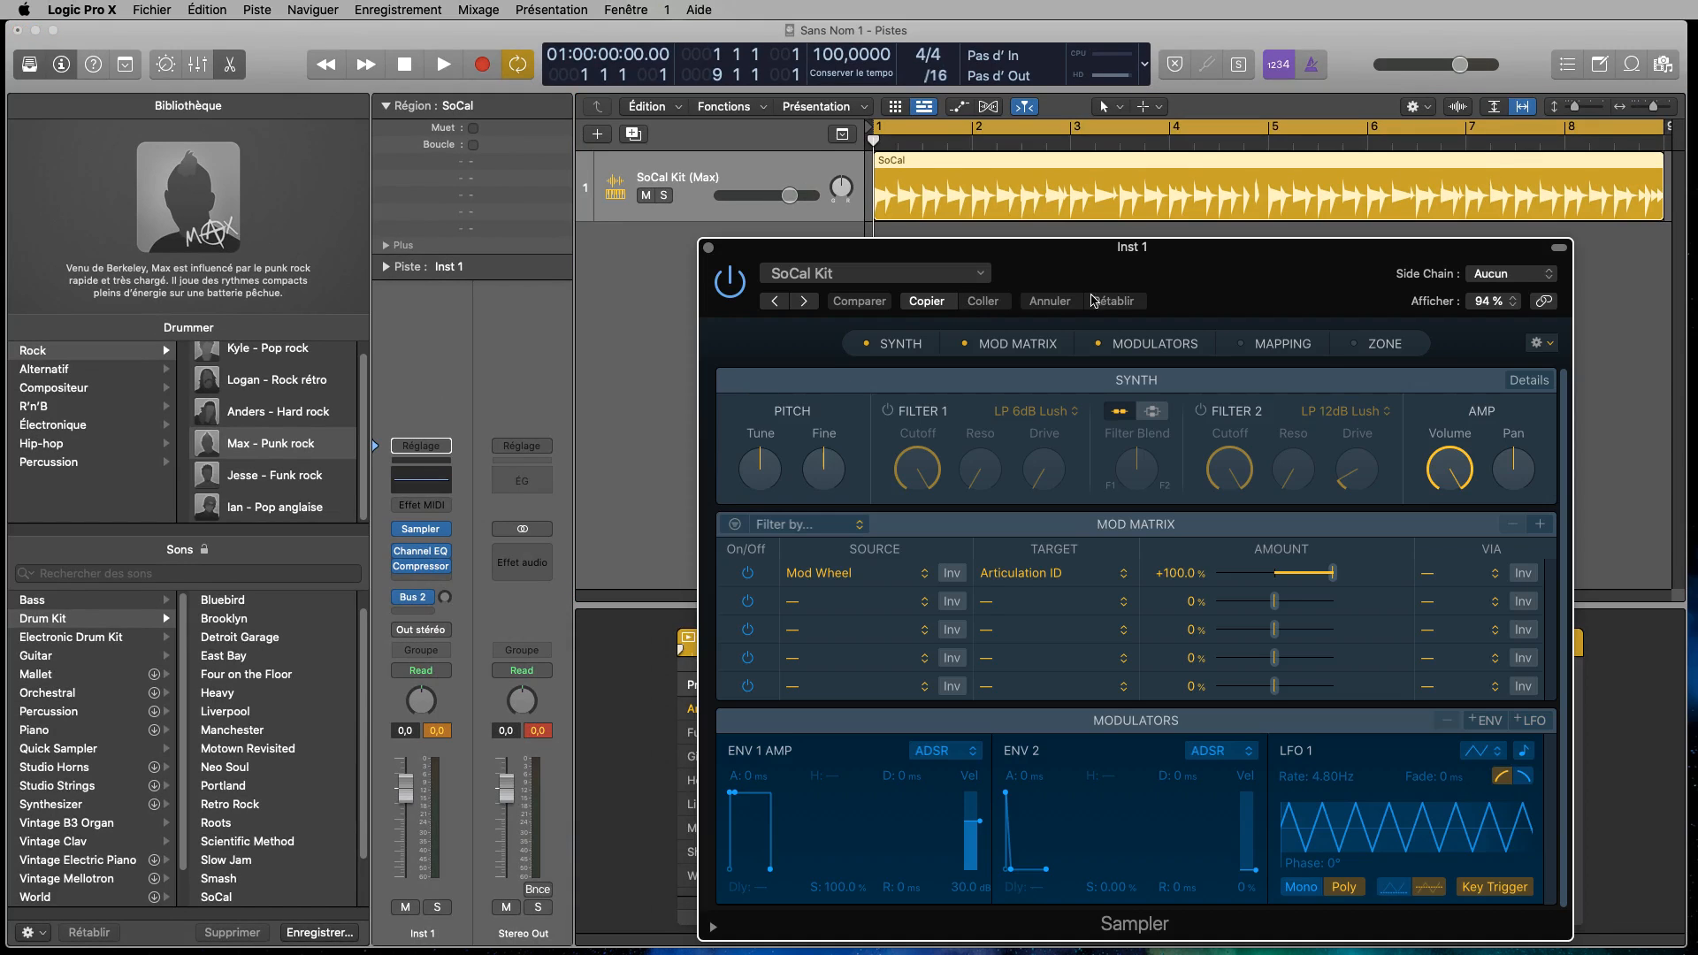
pyautogui.moveTo(1278, 248); pyautogui.dragTo(1368, 244)
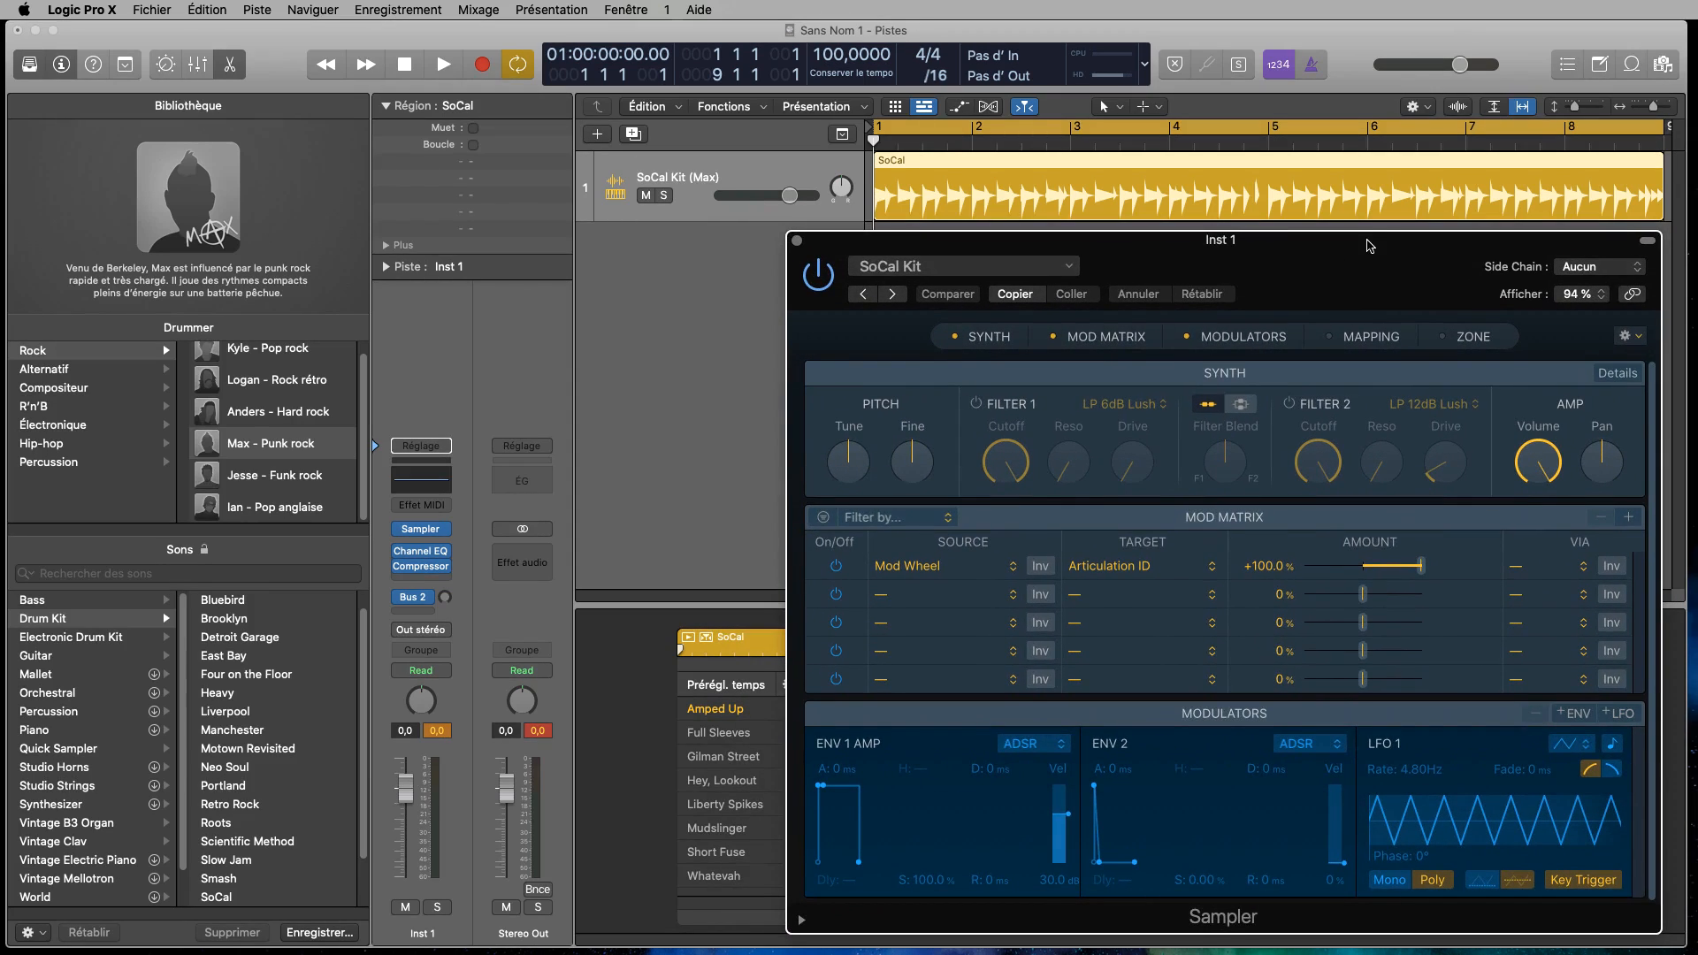
# - Load the 808 Flex Kit from the Sampler's Electronic Drum Kits presets and play the drummer region with it
pyautogui.click(1071, 268)
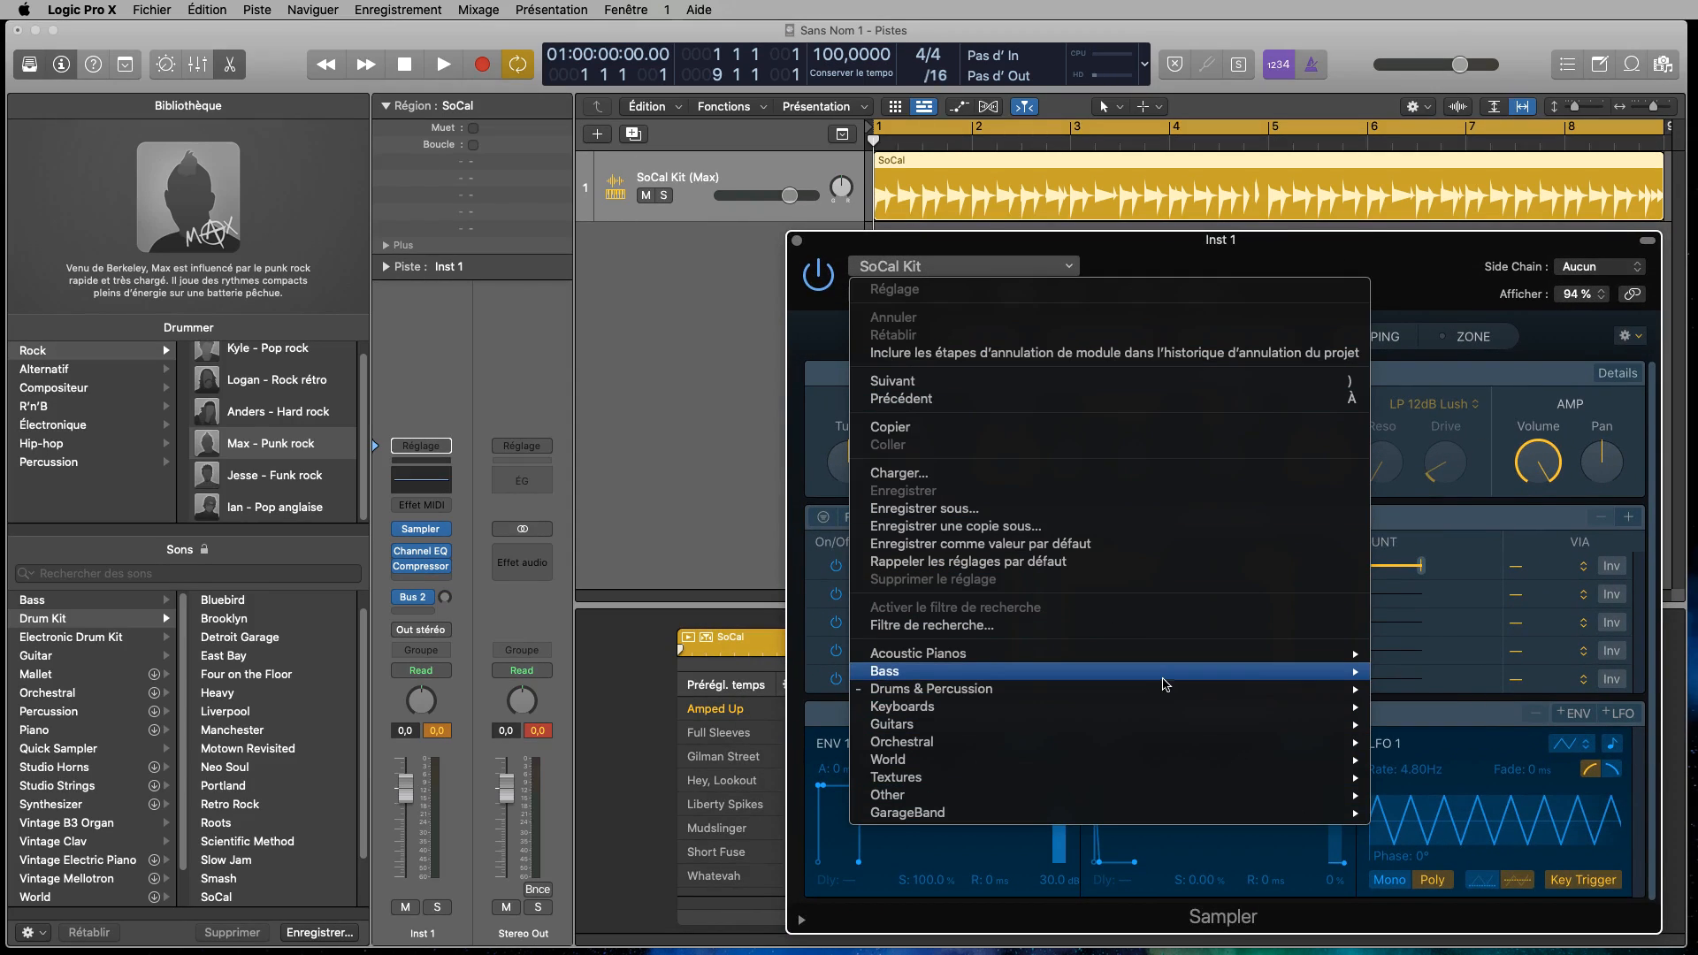
pyautogui.moveTo(1225, 695)
pyautogui.moveTo(1455, 693)
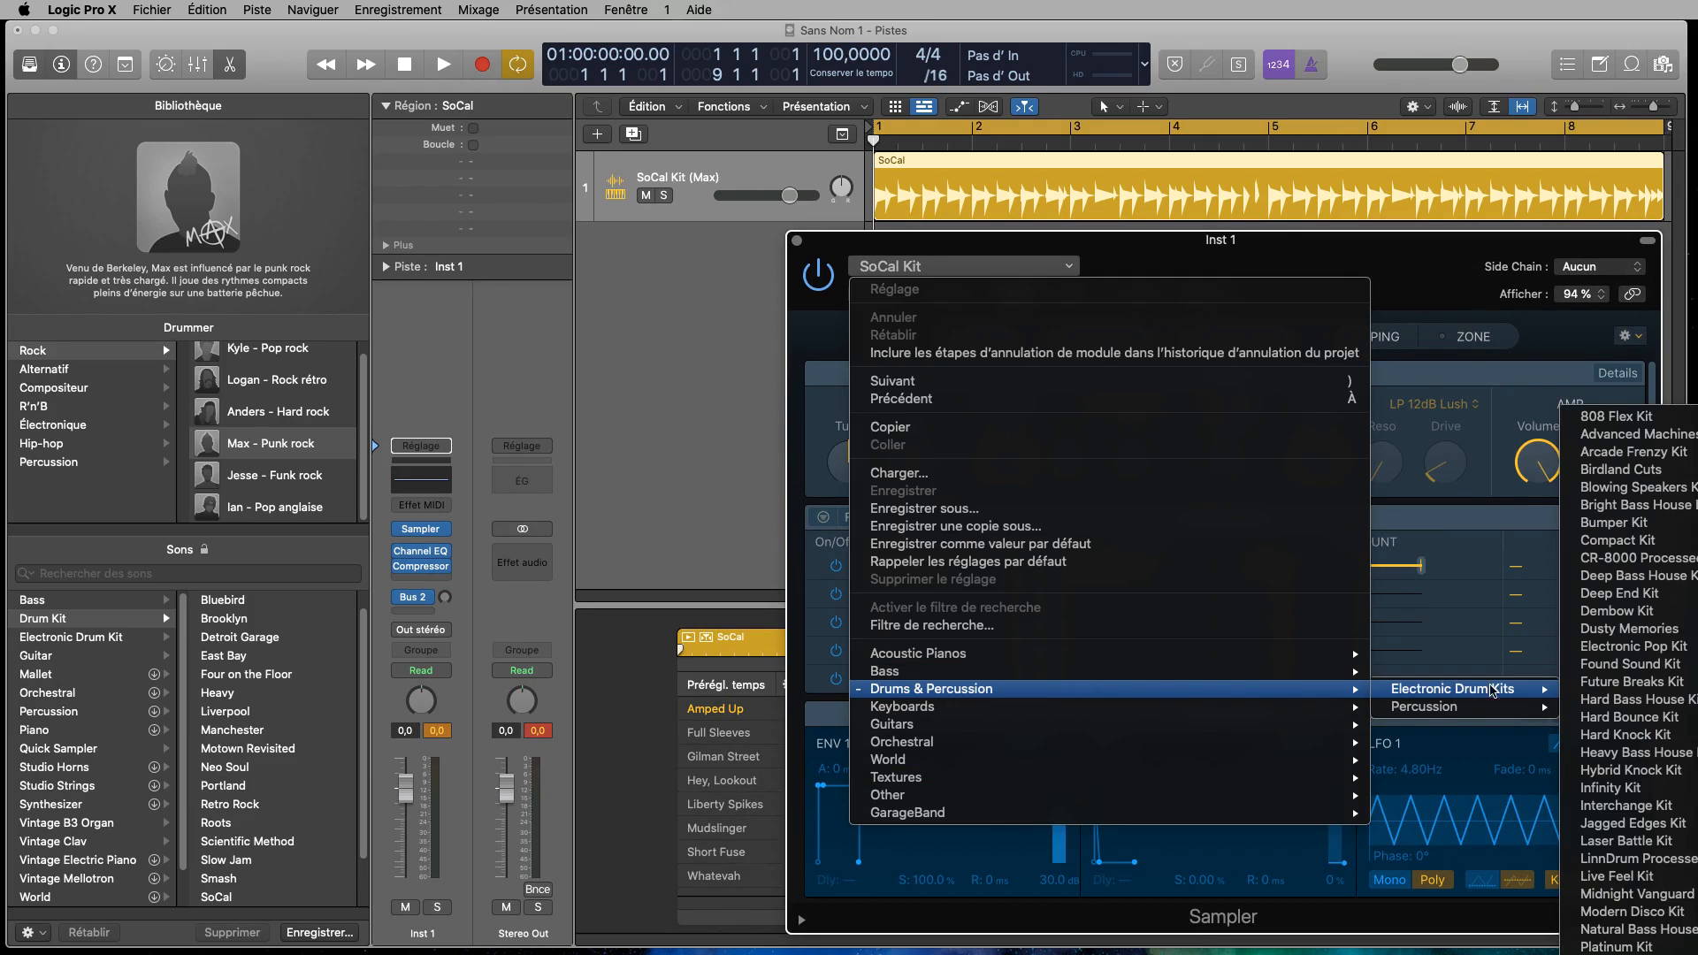
pyautogui.click(1618, 419)
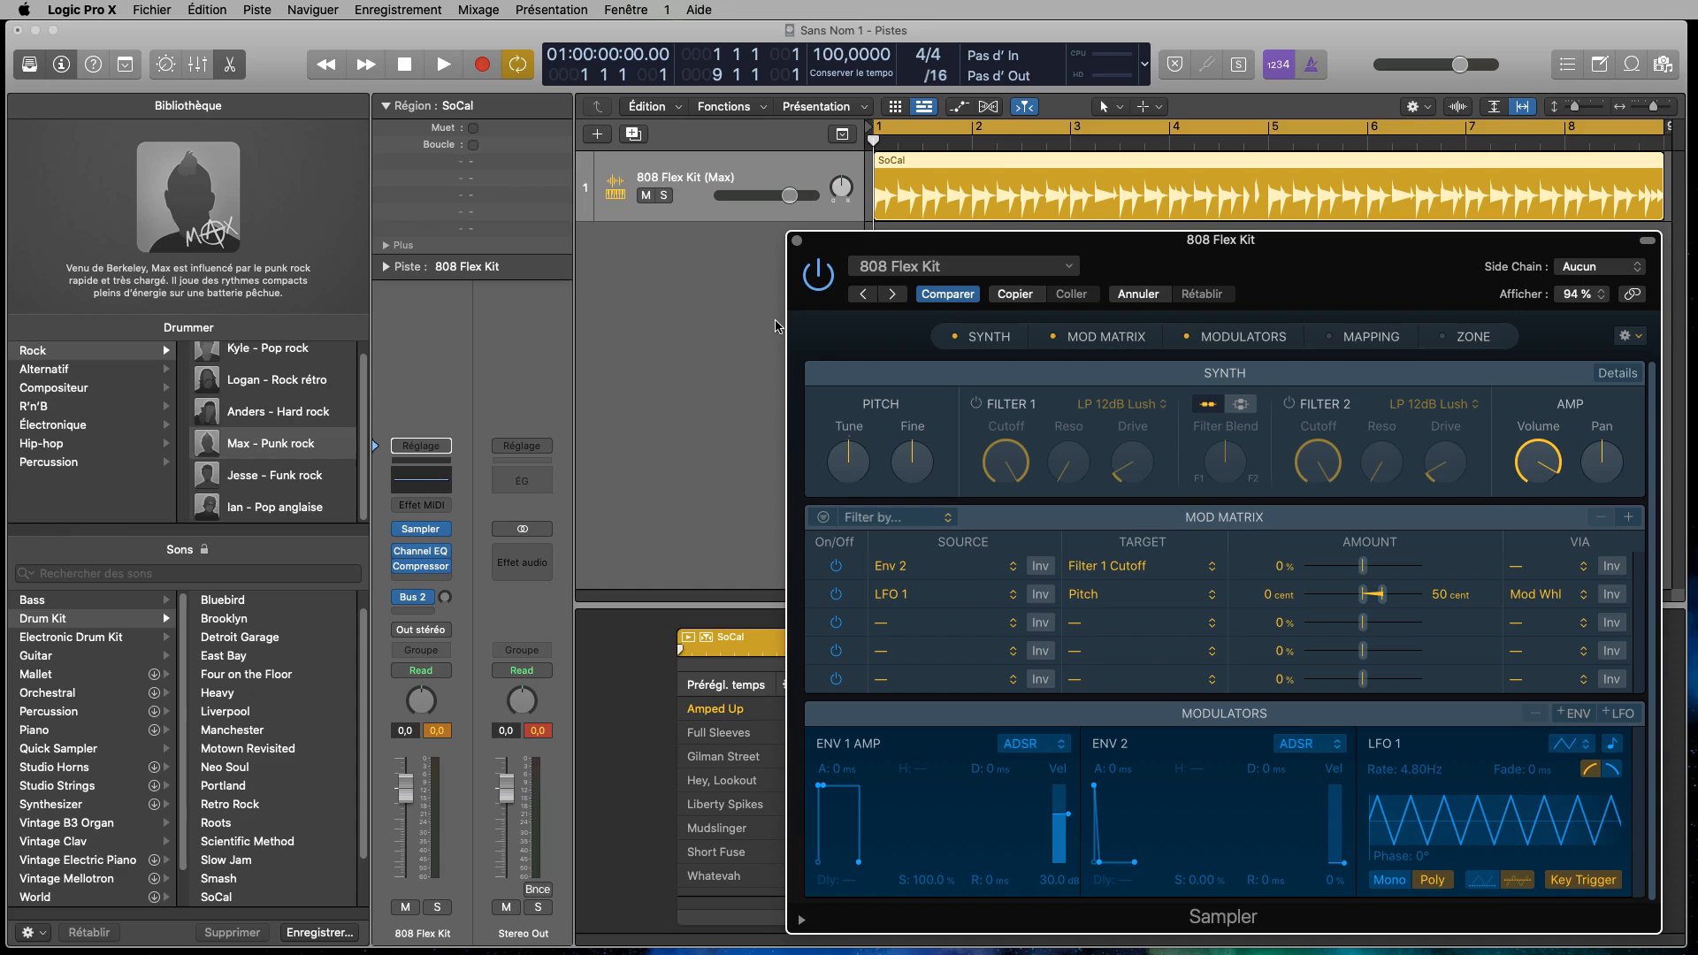
pyautogui.click(444, 66)
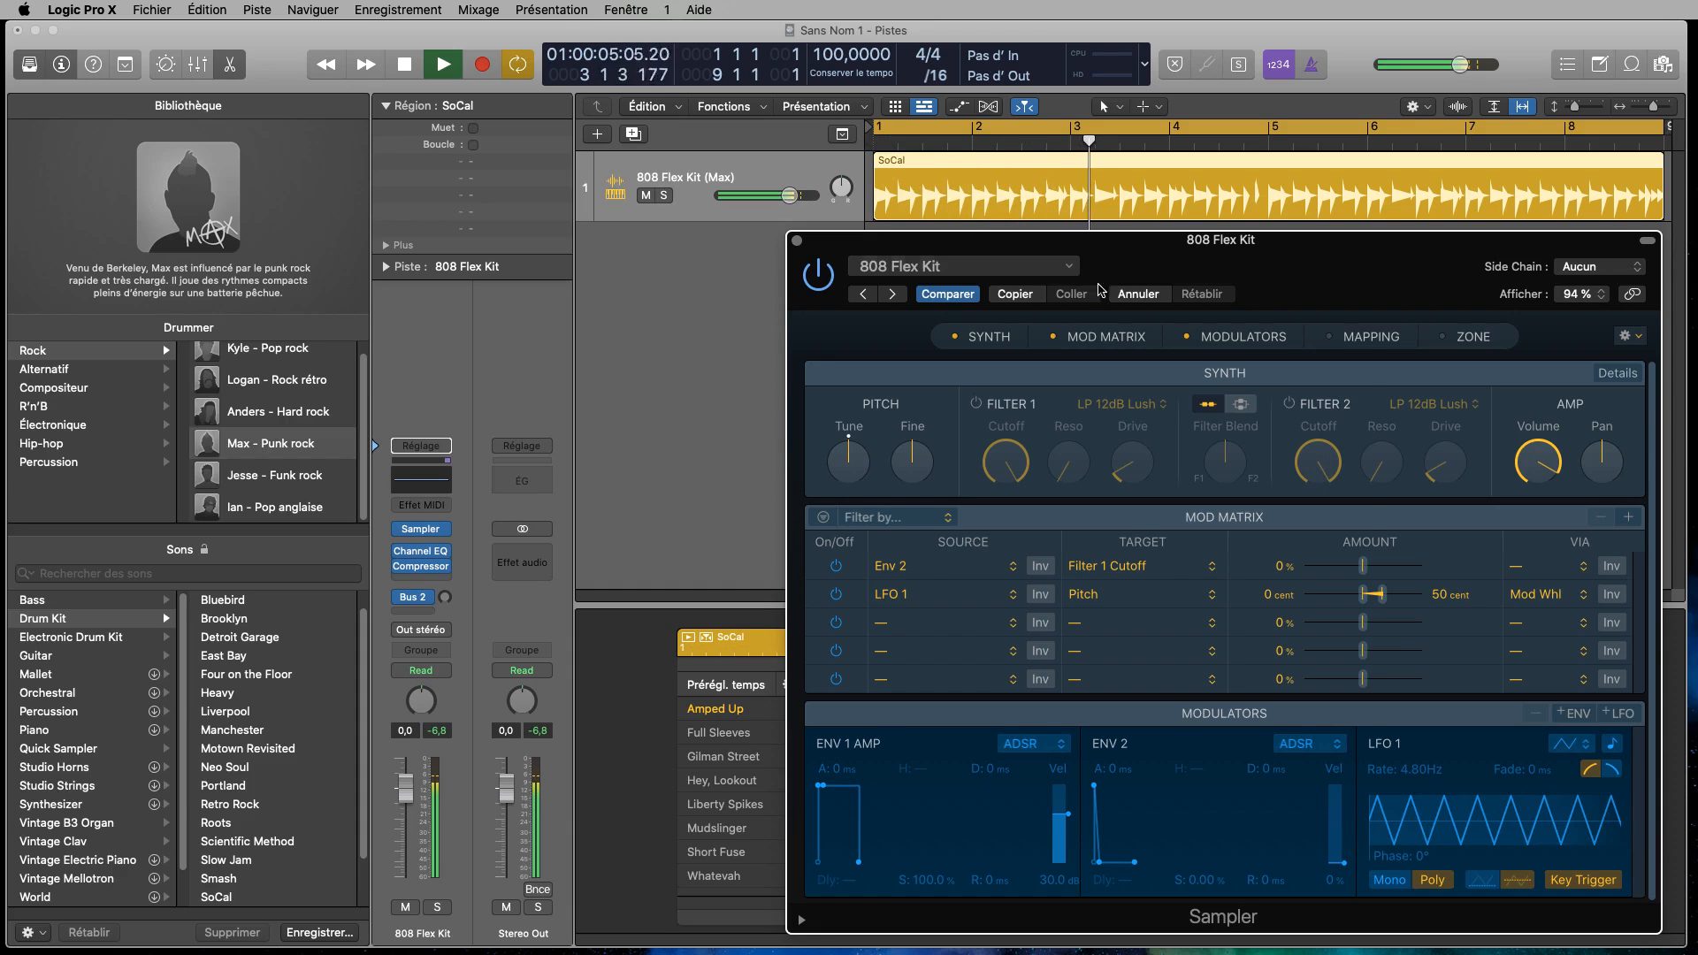
# - Switch the Sampler to the Arcade Frenzy Kit while the drummer region keeps playing
pyautogui.click(1069, 268)
pyautogui.moveTo(1197, 689)
pyautogui.moveTo(1521, 688)
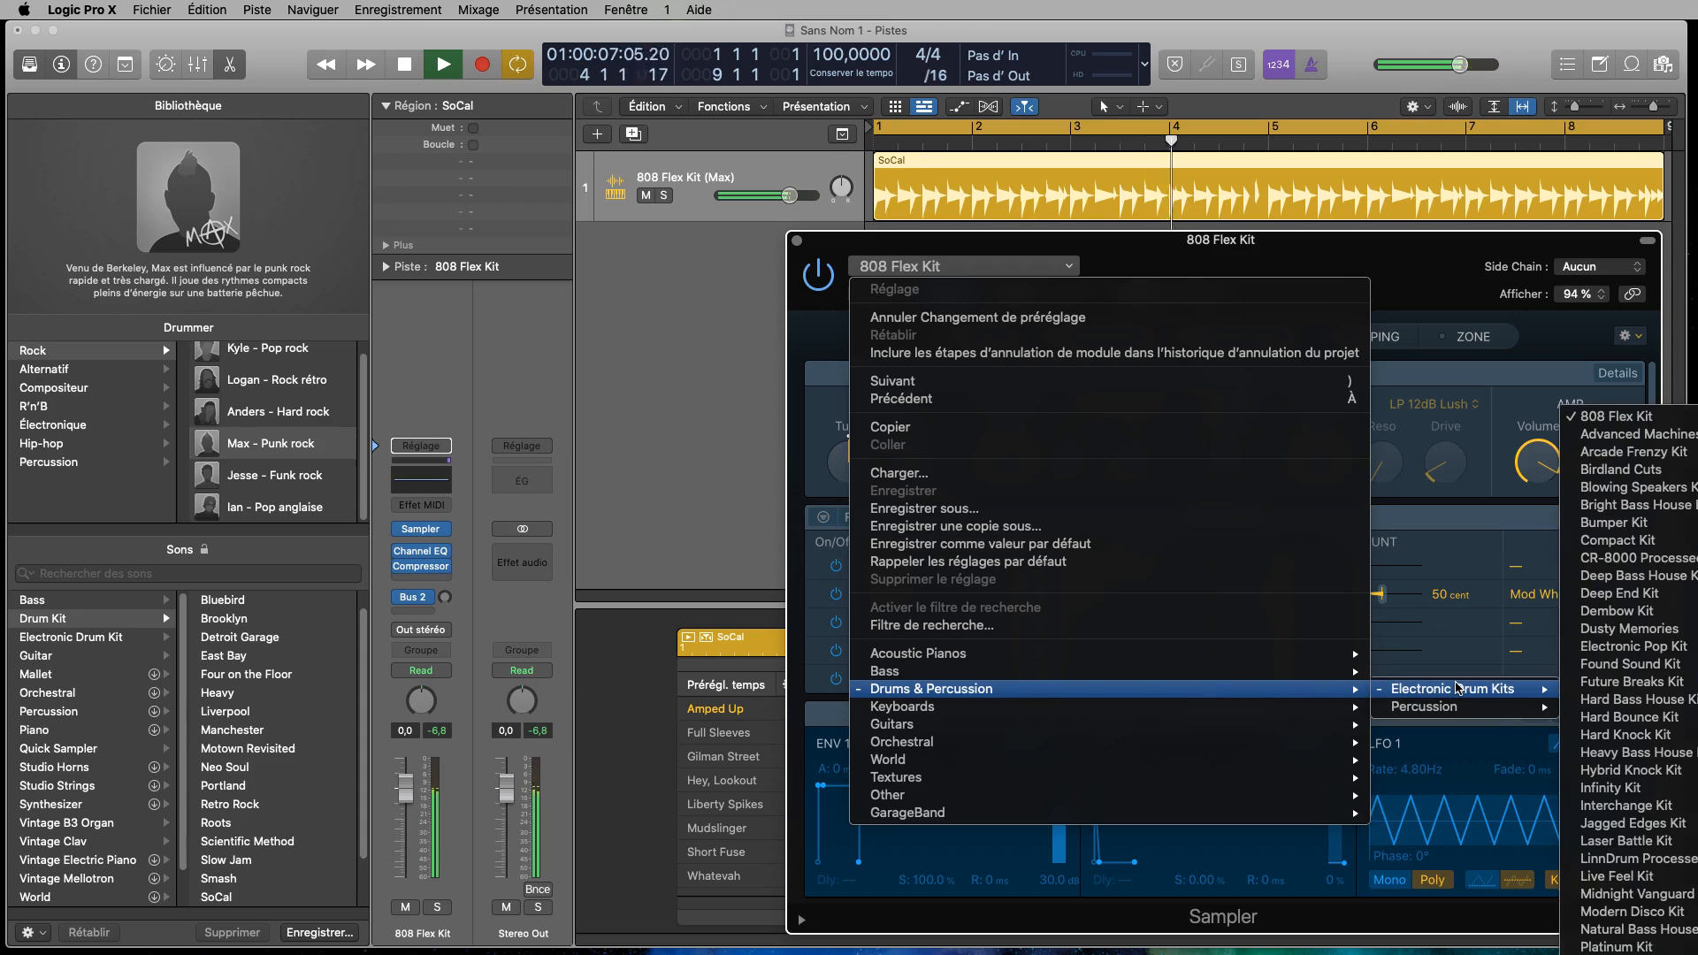
pyautogui.click(1647, 453)
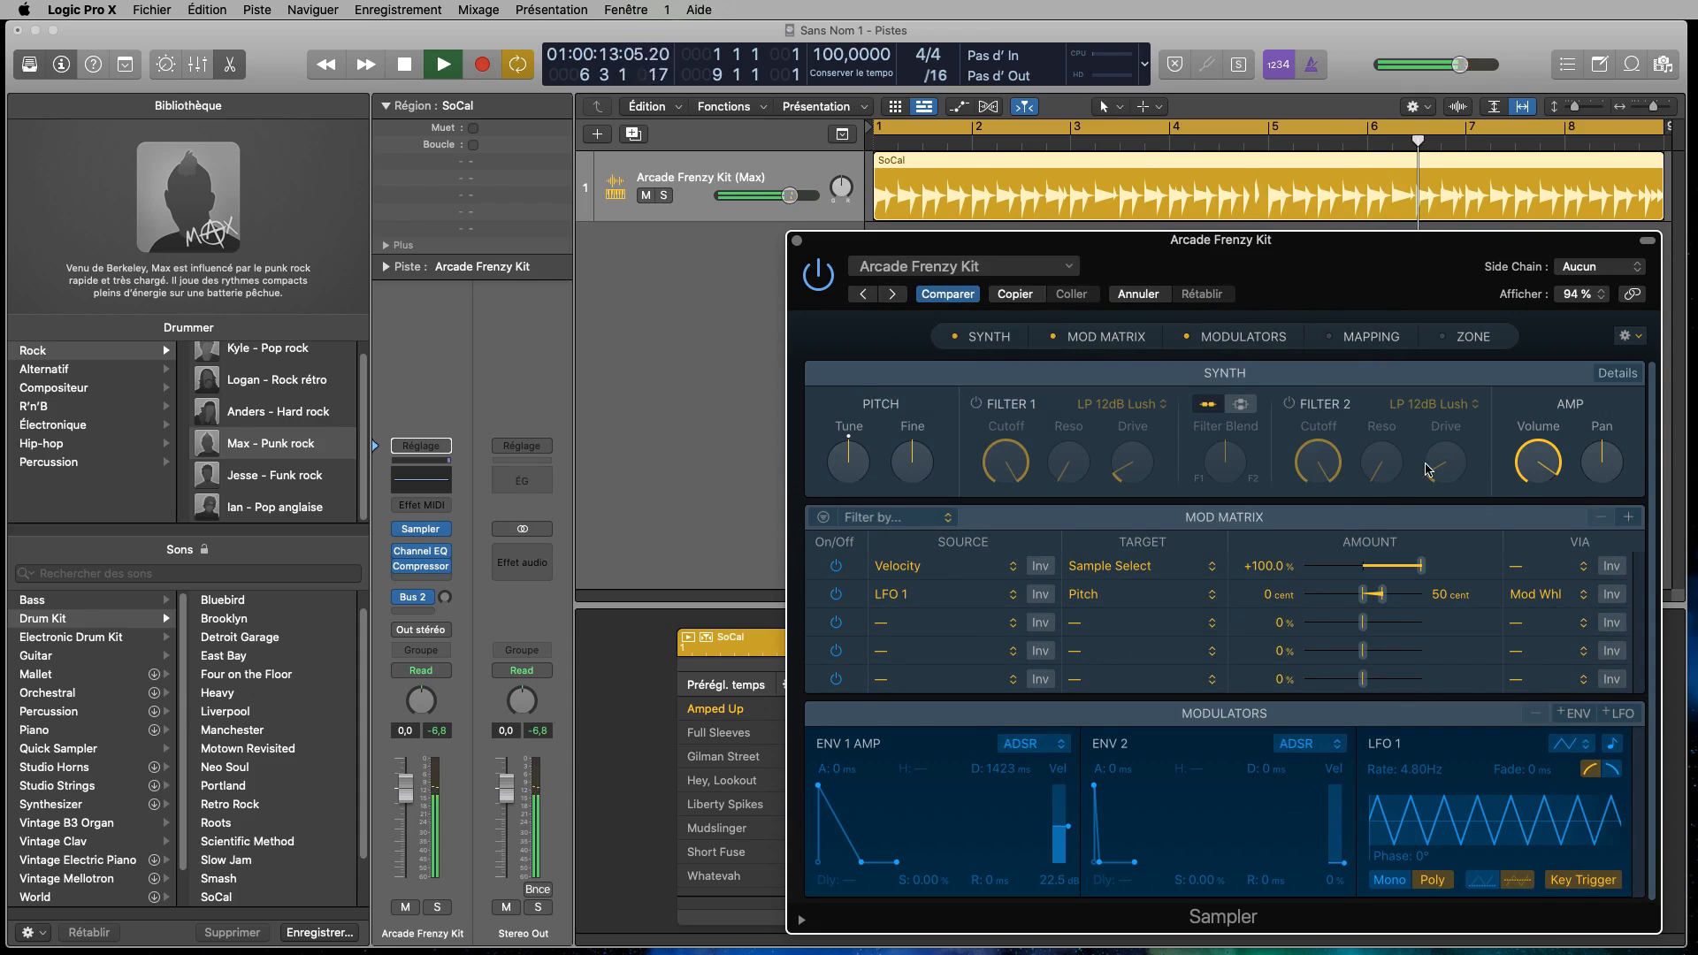
# - Swap the Sampler back to a stereo Drum Kit Designer, listen to it, and stop playback
pyautogui.moveTo(447, 531)
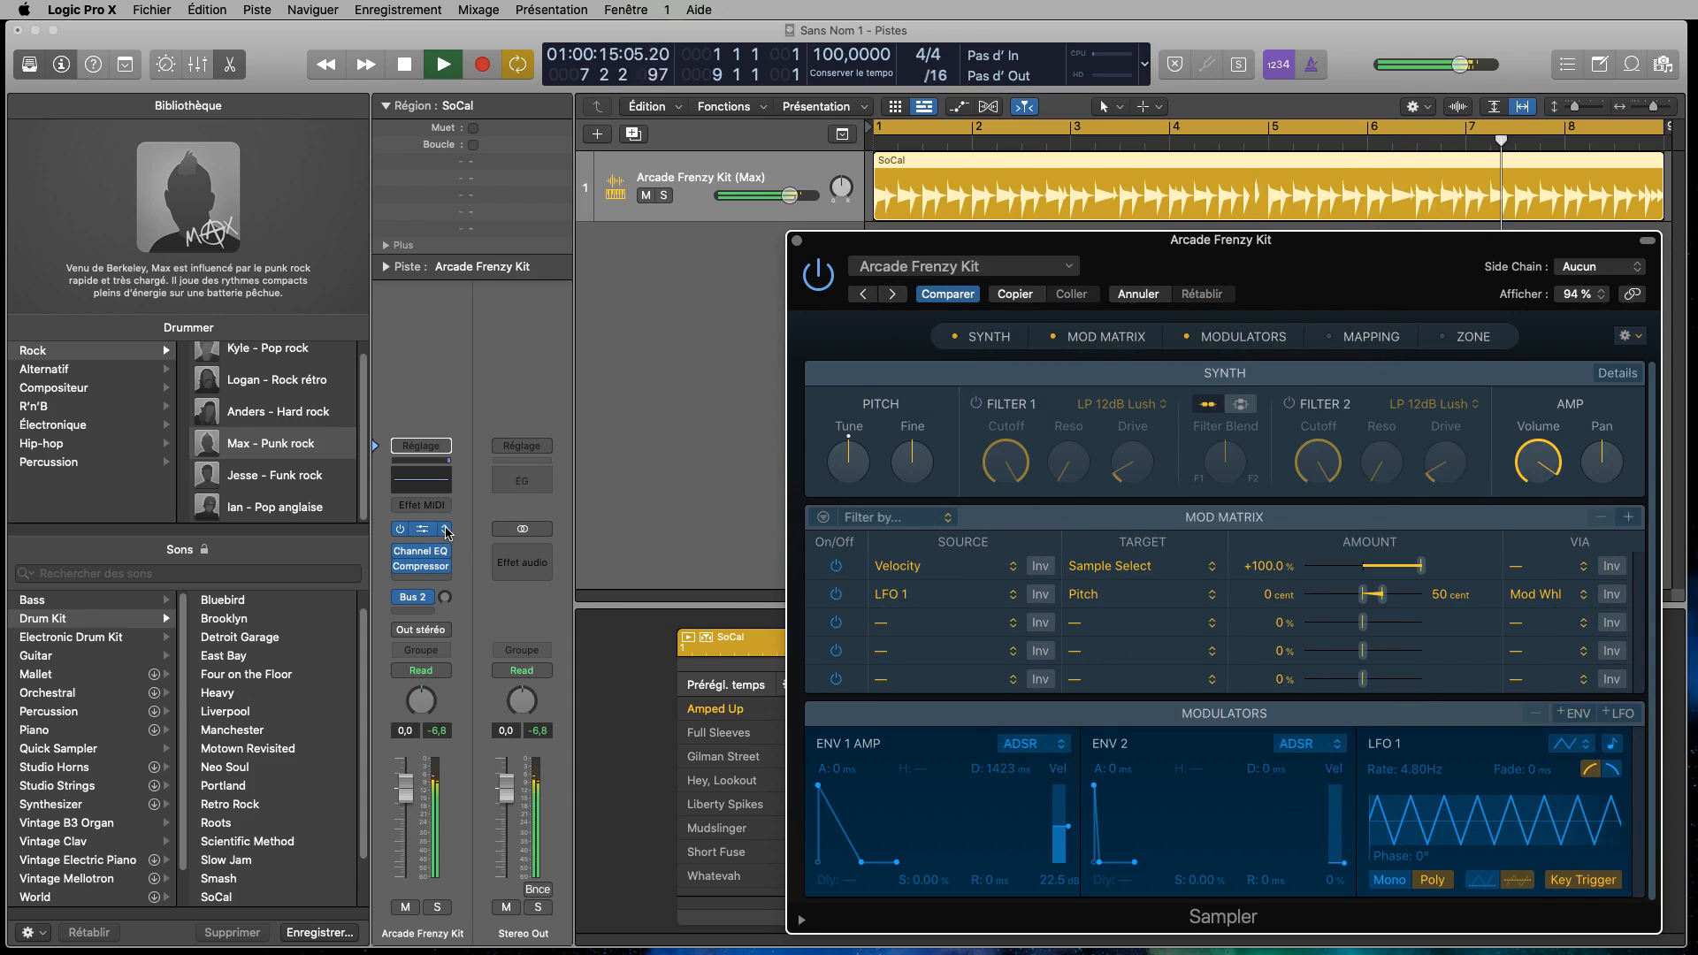
pyautogui.click(447, 529)
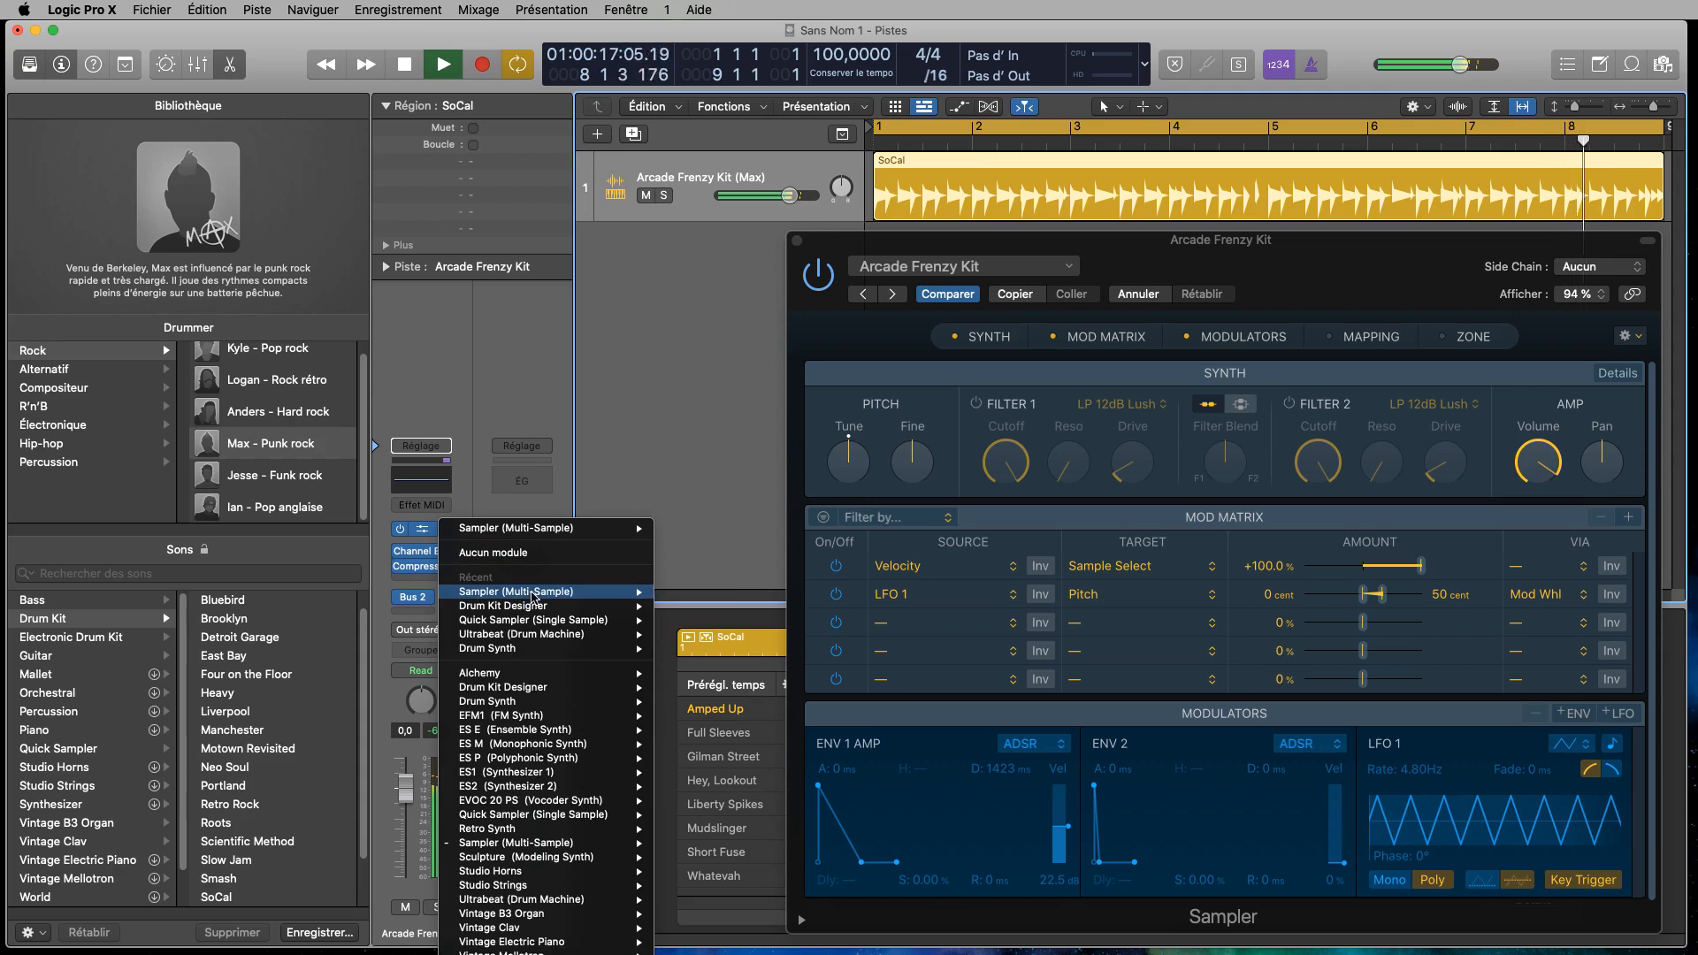
pyautogui.moveTo(538, 609)
pyautogui.click(694, 606)
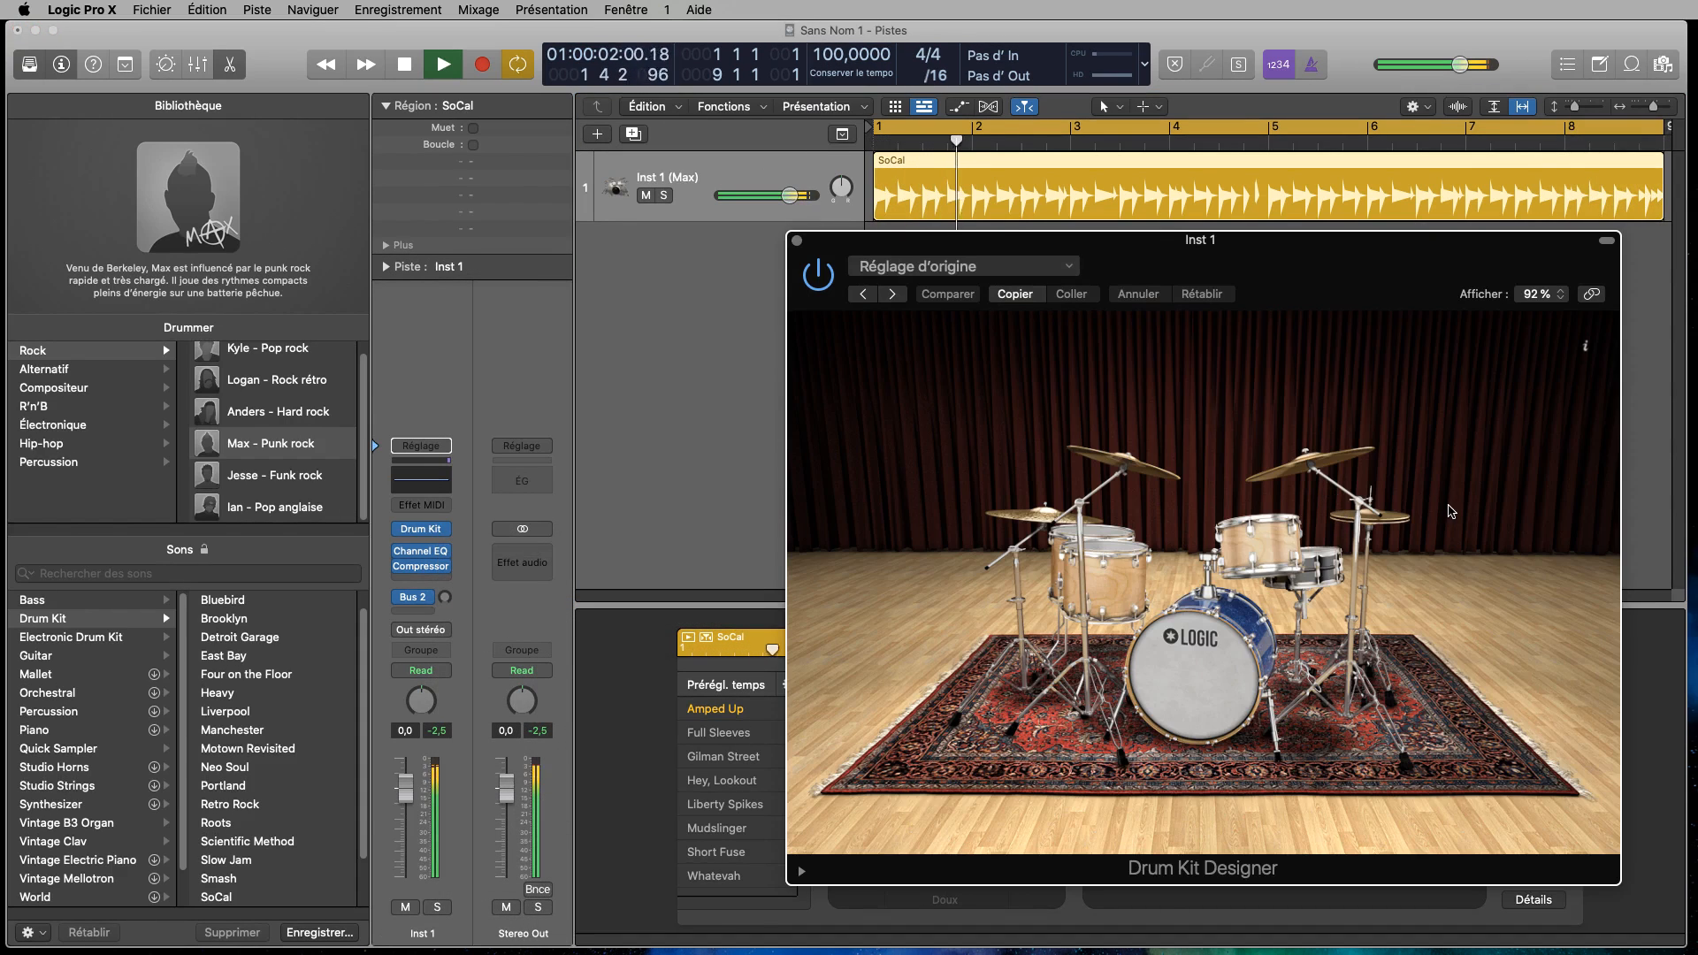
pyautogui.press('space')
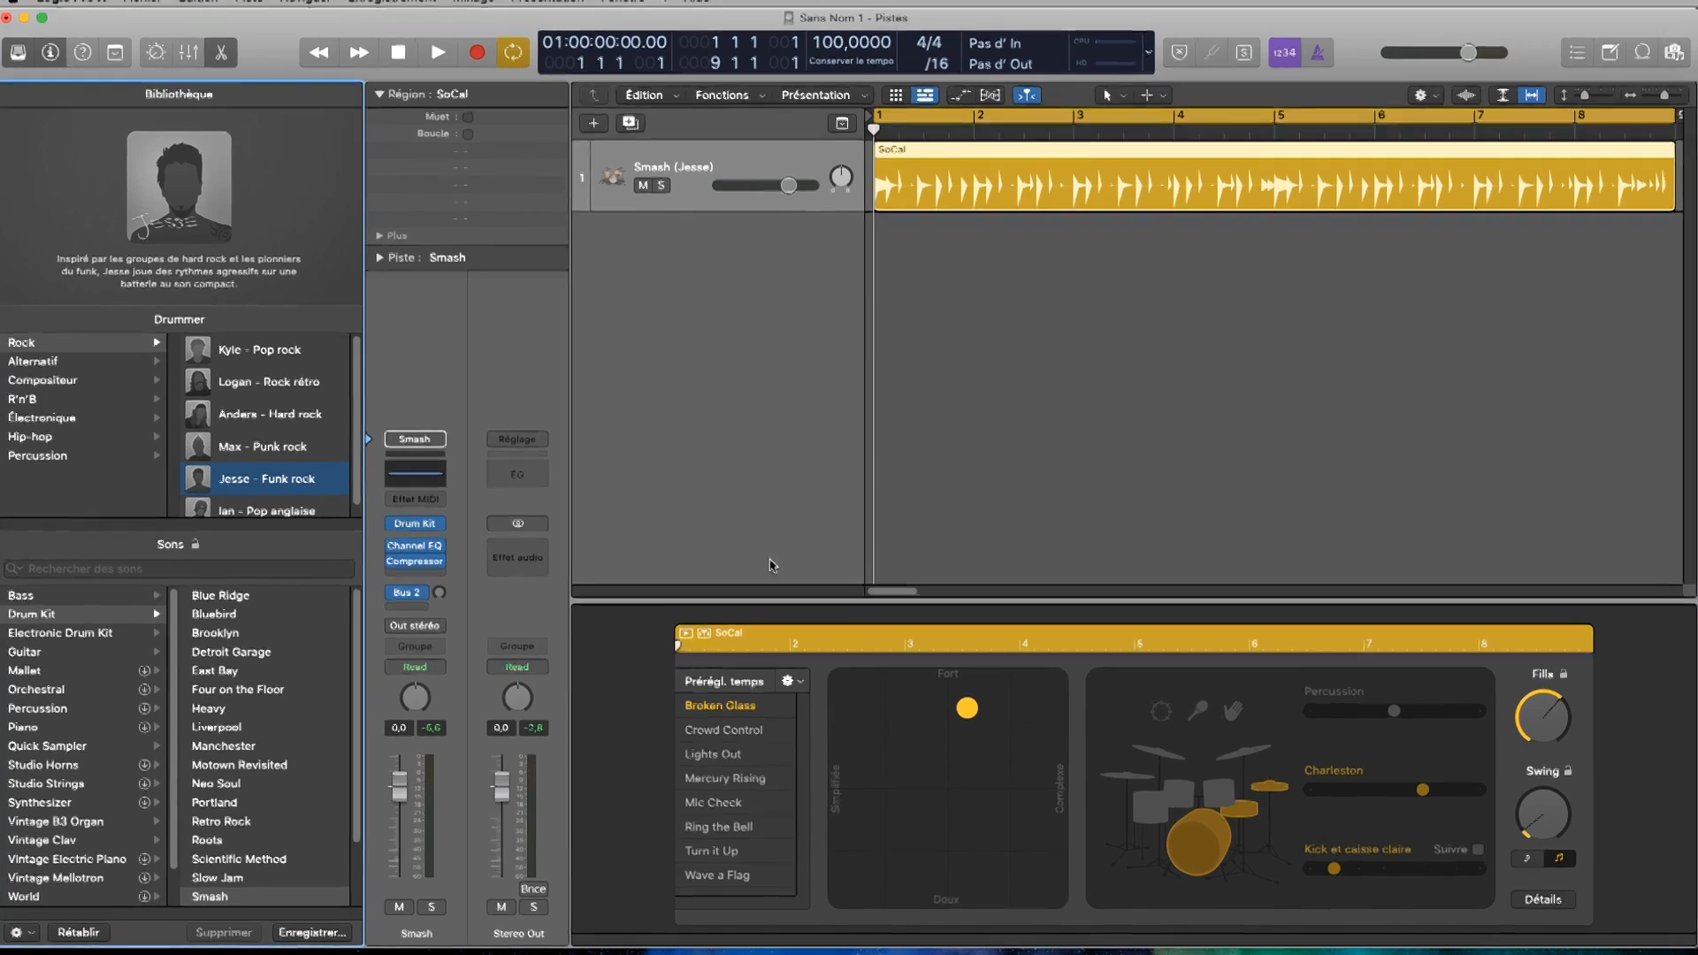
# - Change the Smash track's instrument to the multi-output version of Drum Kit Designer
pyautogui.moveTo(446, 529)
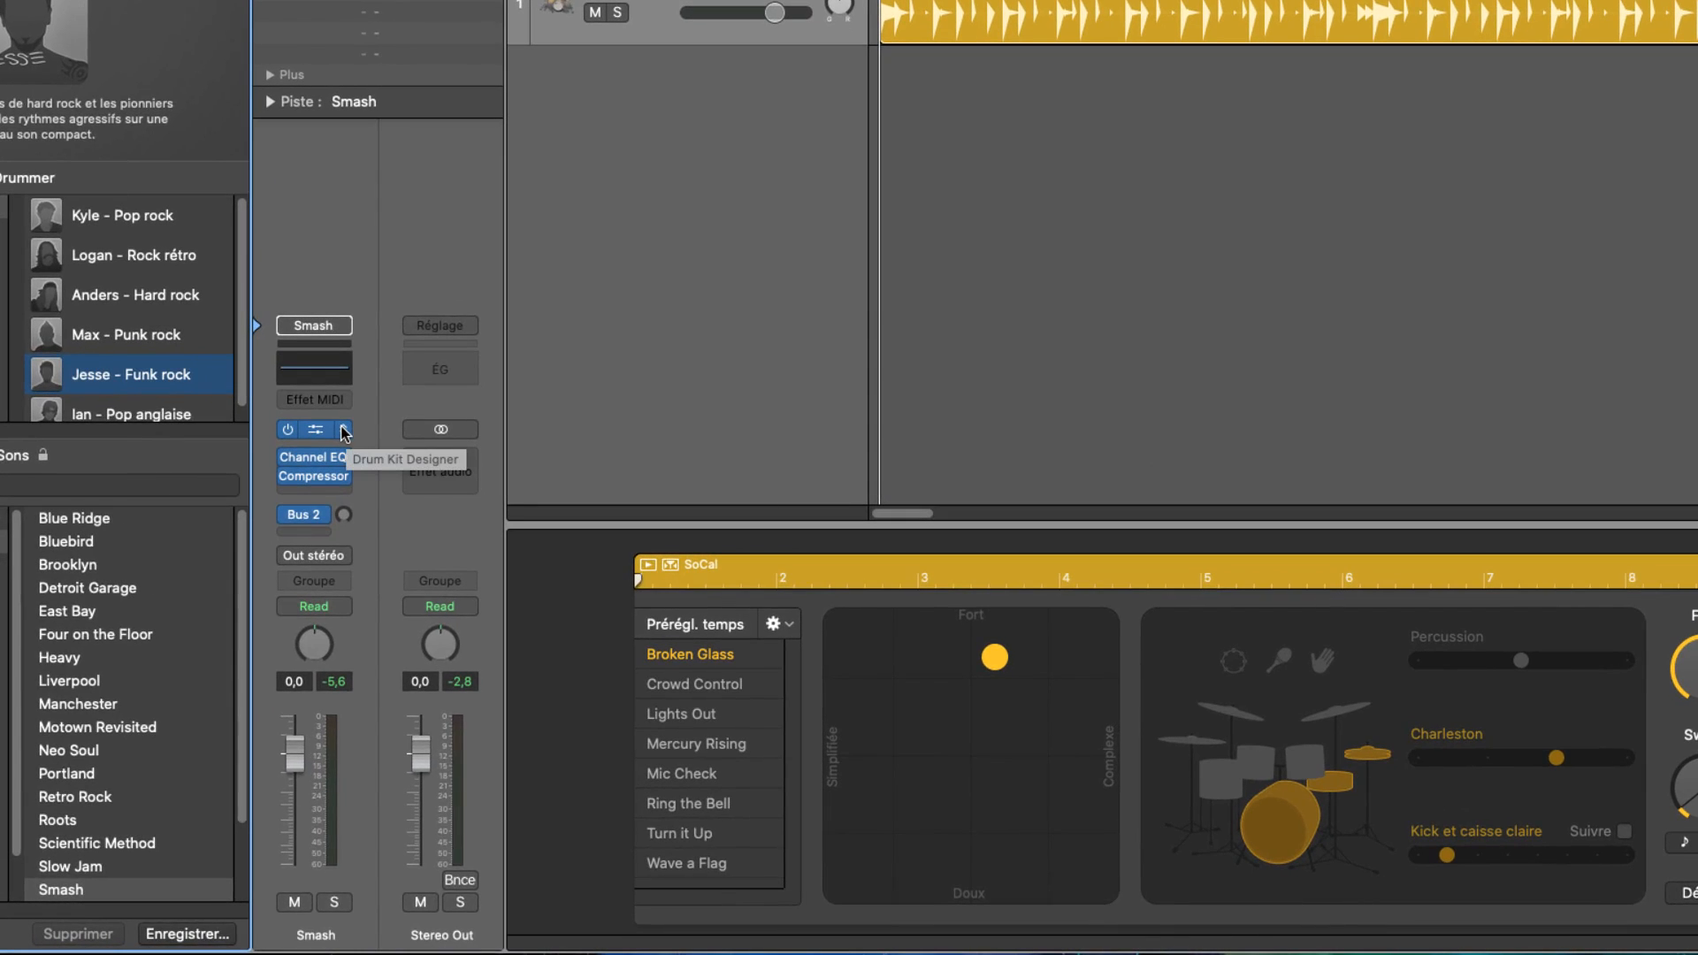
pyautogui.click(344, 431)
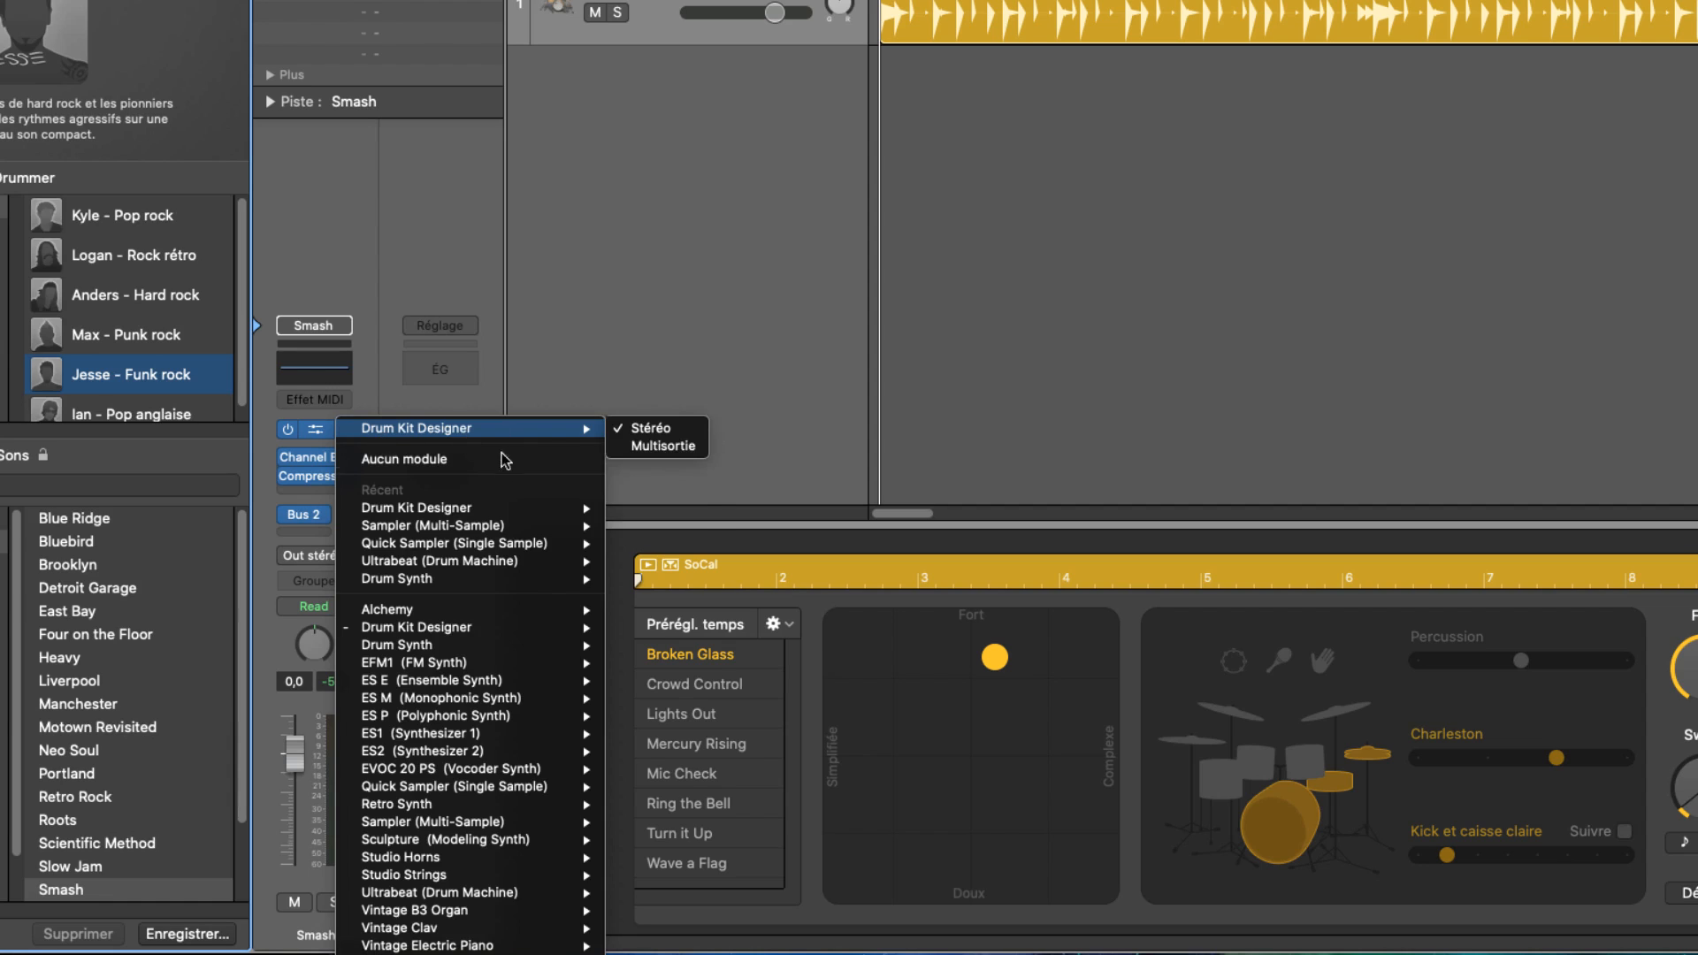
pyautogui.moveTo(511, 511)
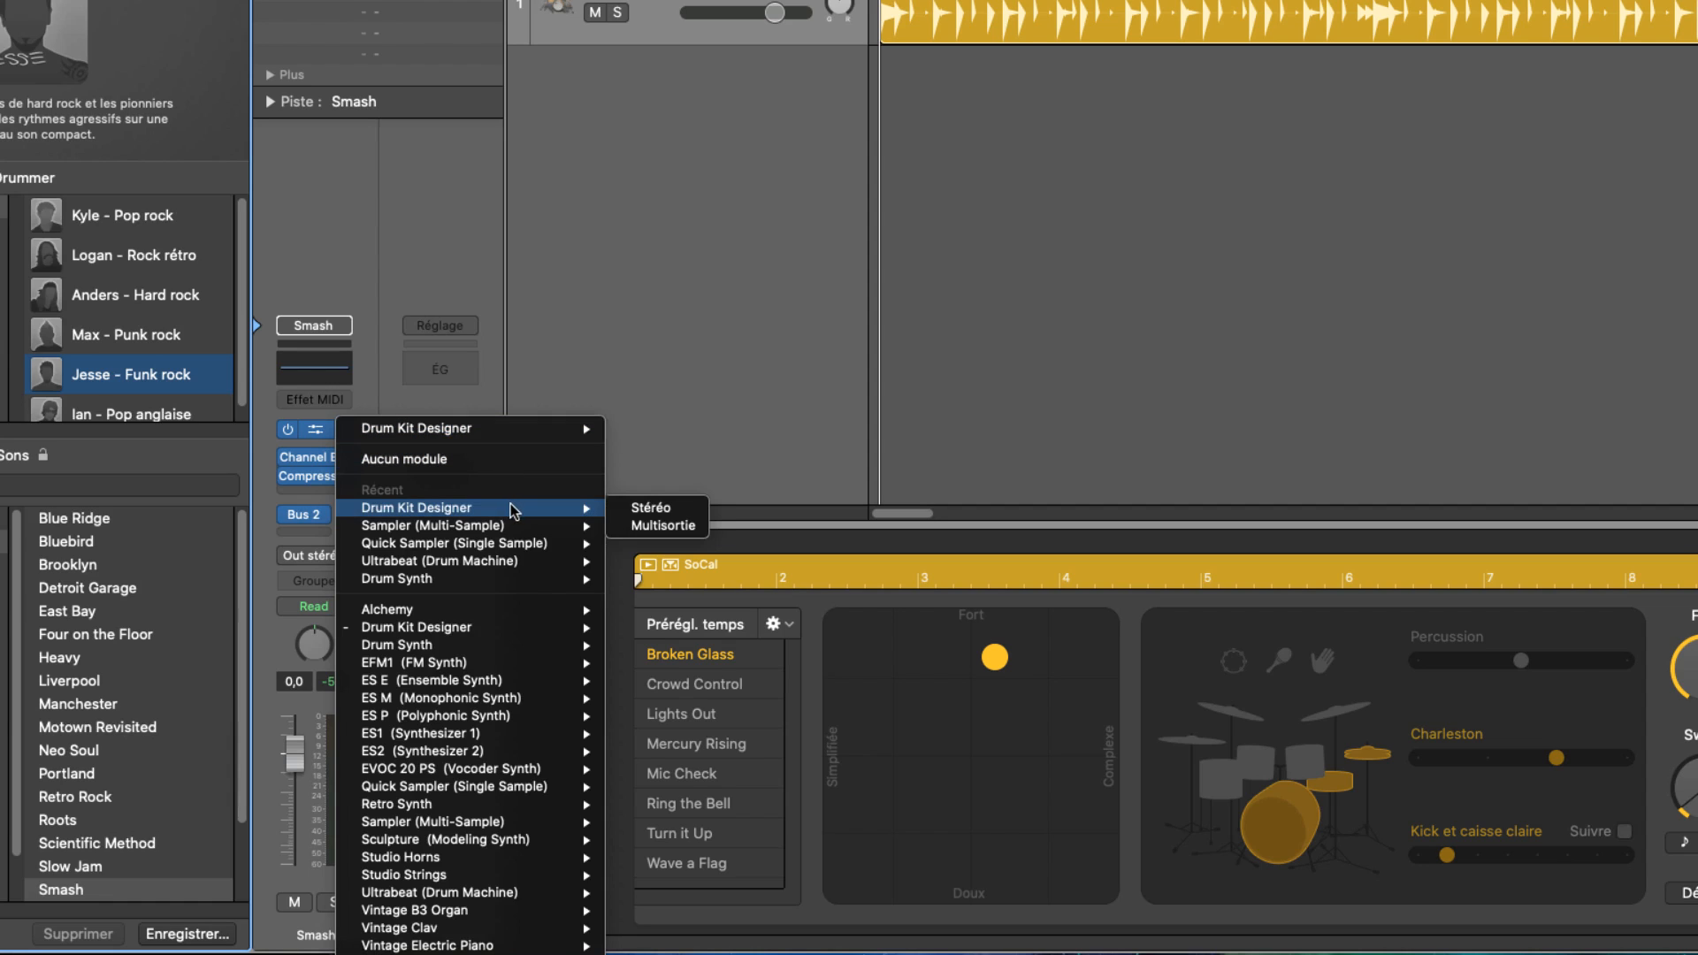
pyautogui.click(679, 528)
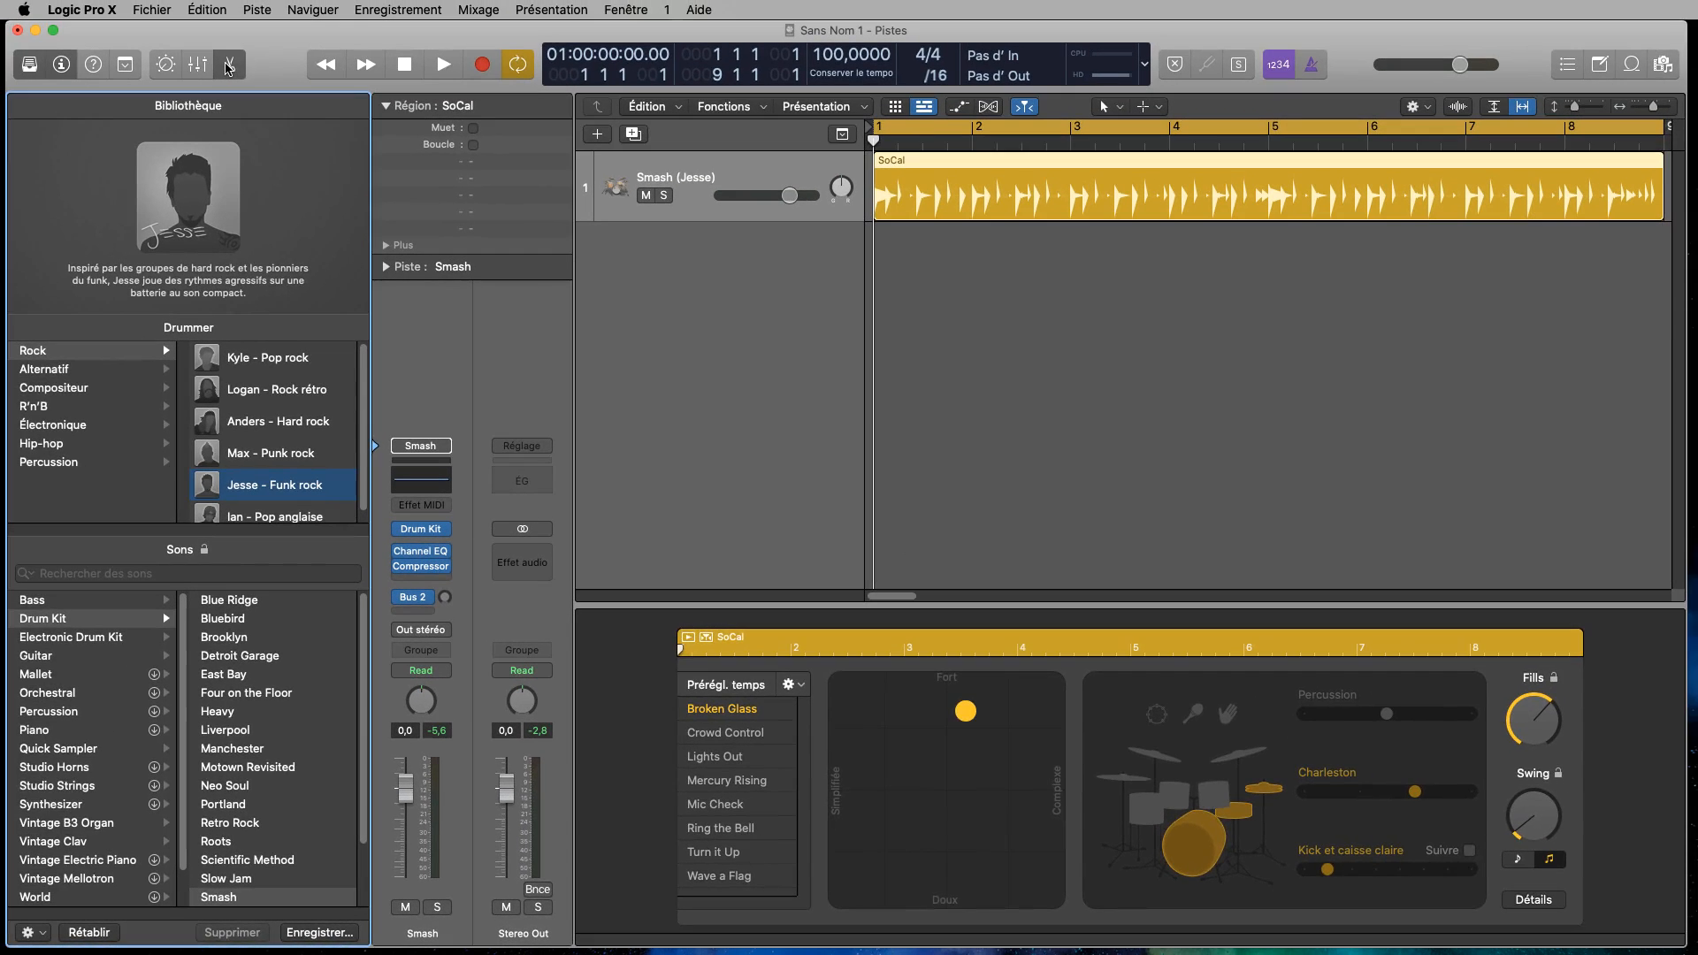
# - Show the Mixer below the tracks area and hide the Library
pyautogui.click(228, 65)
pyautogui.click(197, 65)
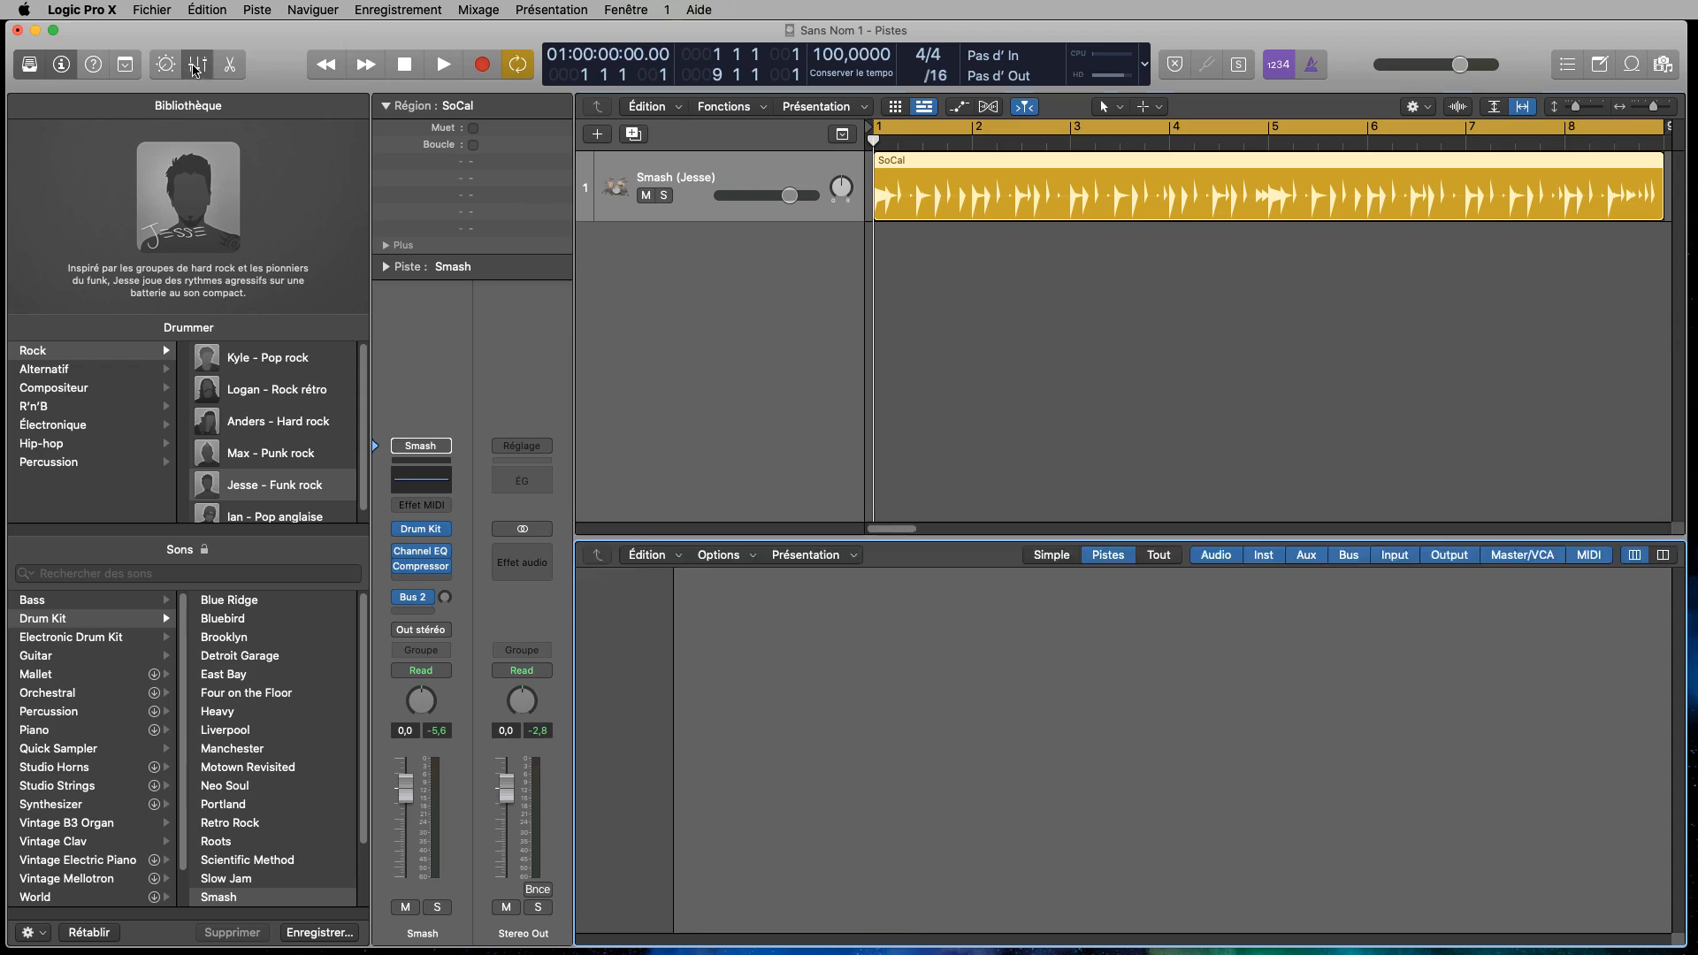
pyautogui.press('y')
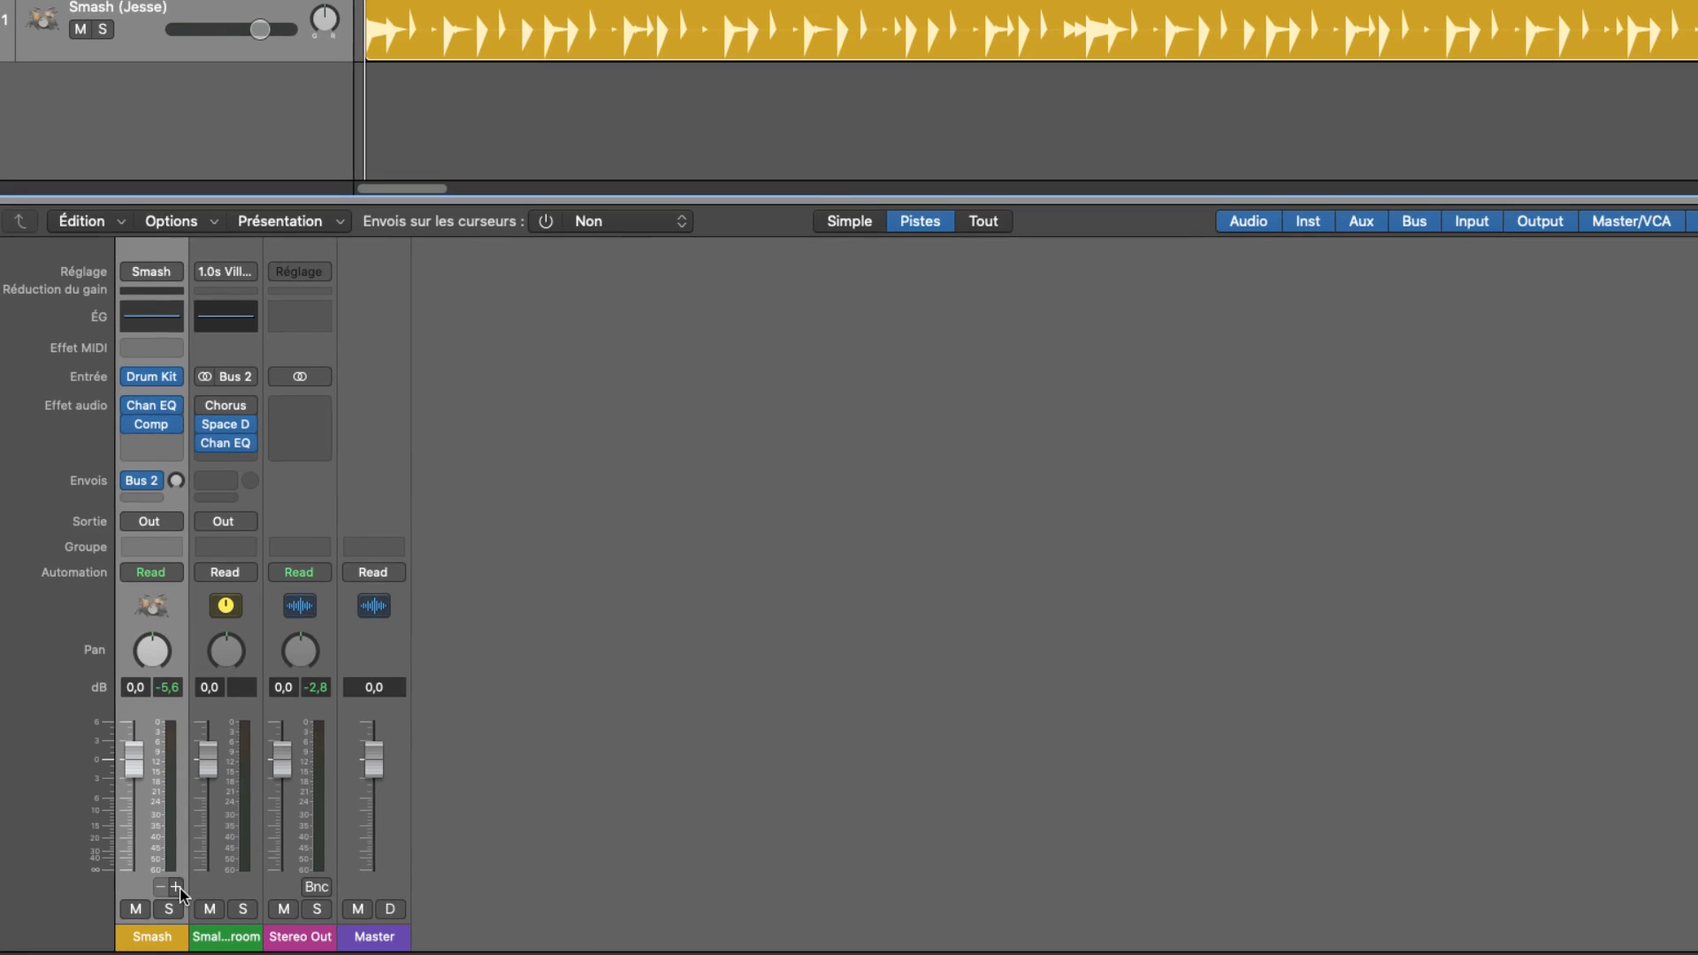
# - Add aux strips for the kit's Kick, Snare, Toms and Hi-Hat/Perc outputs, removing the surplus Aux 6
pyautogui.click(177, 887)
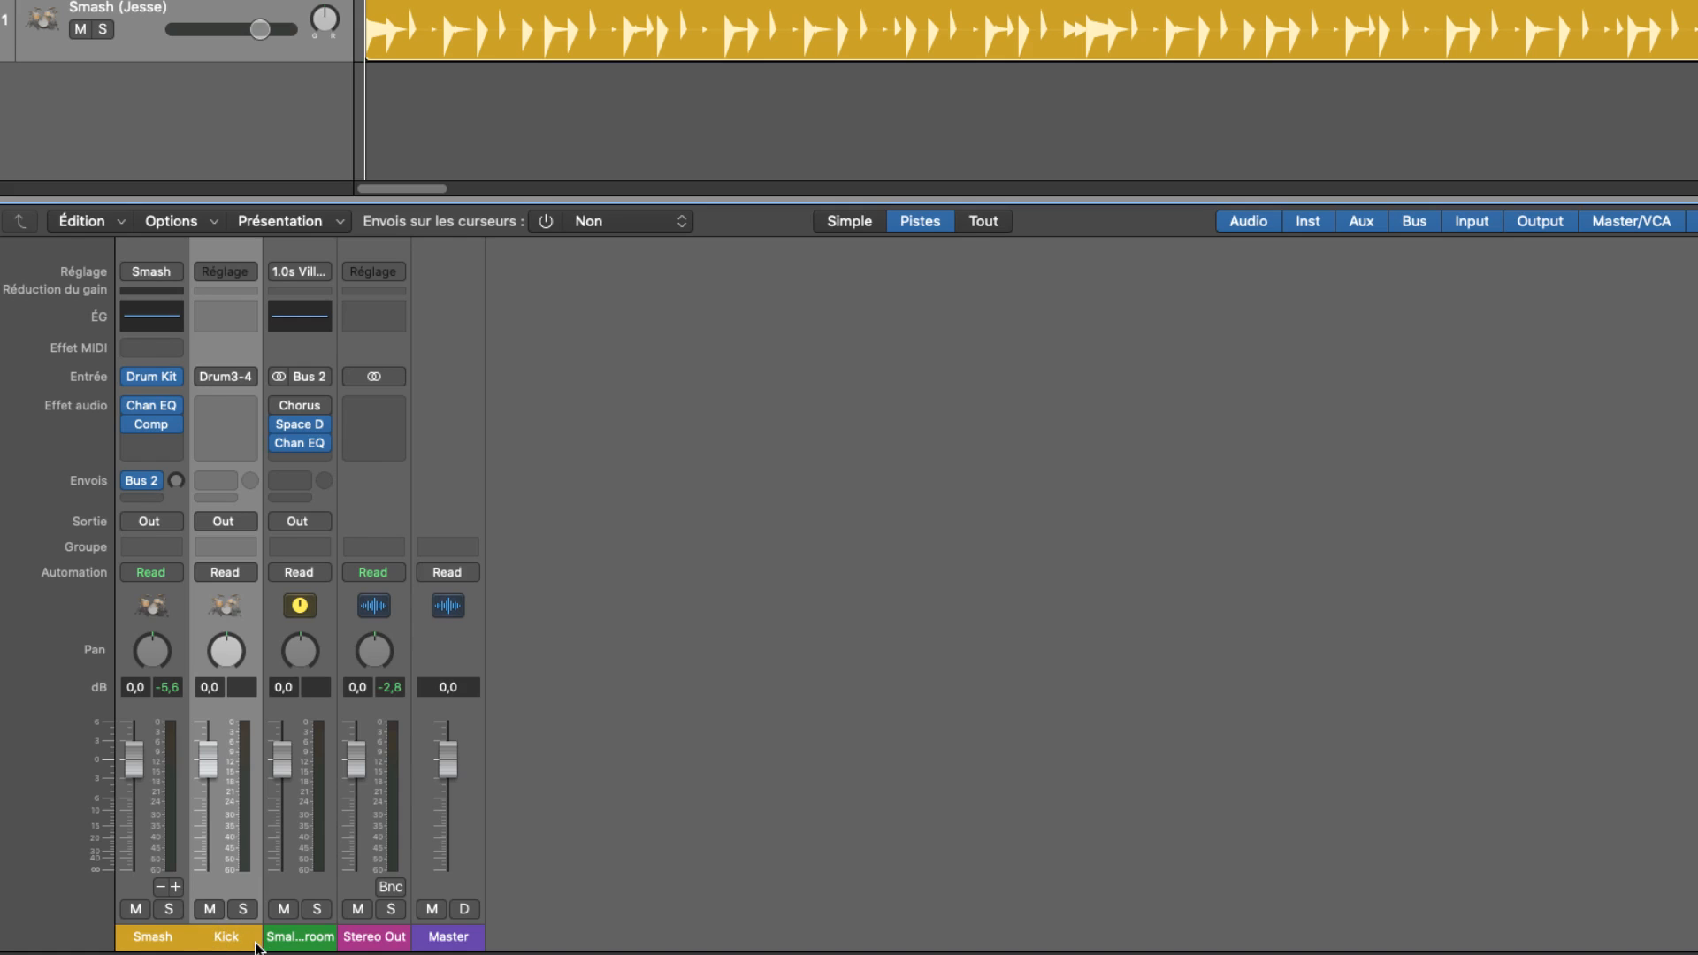
pyautogui.click(176, 887)
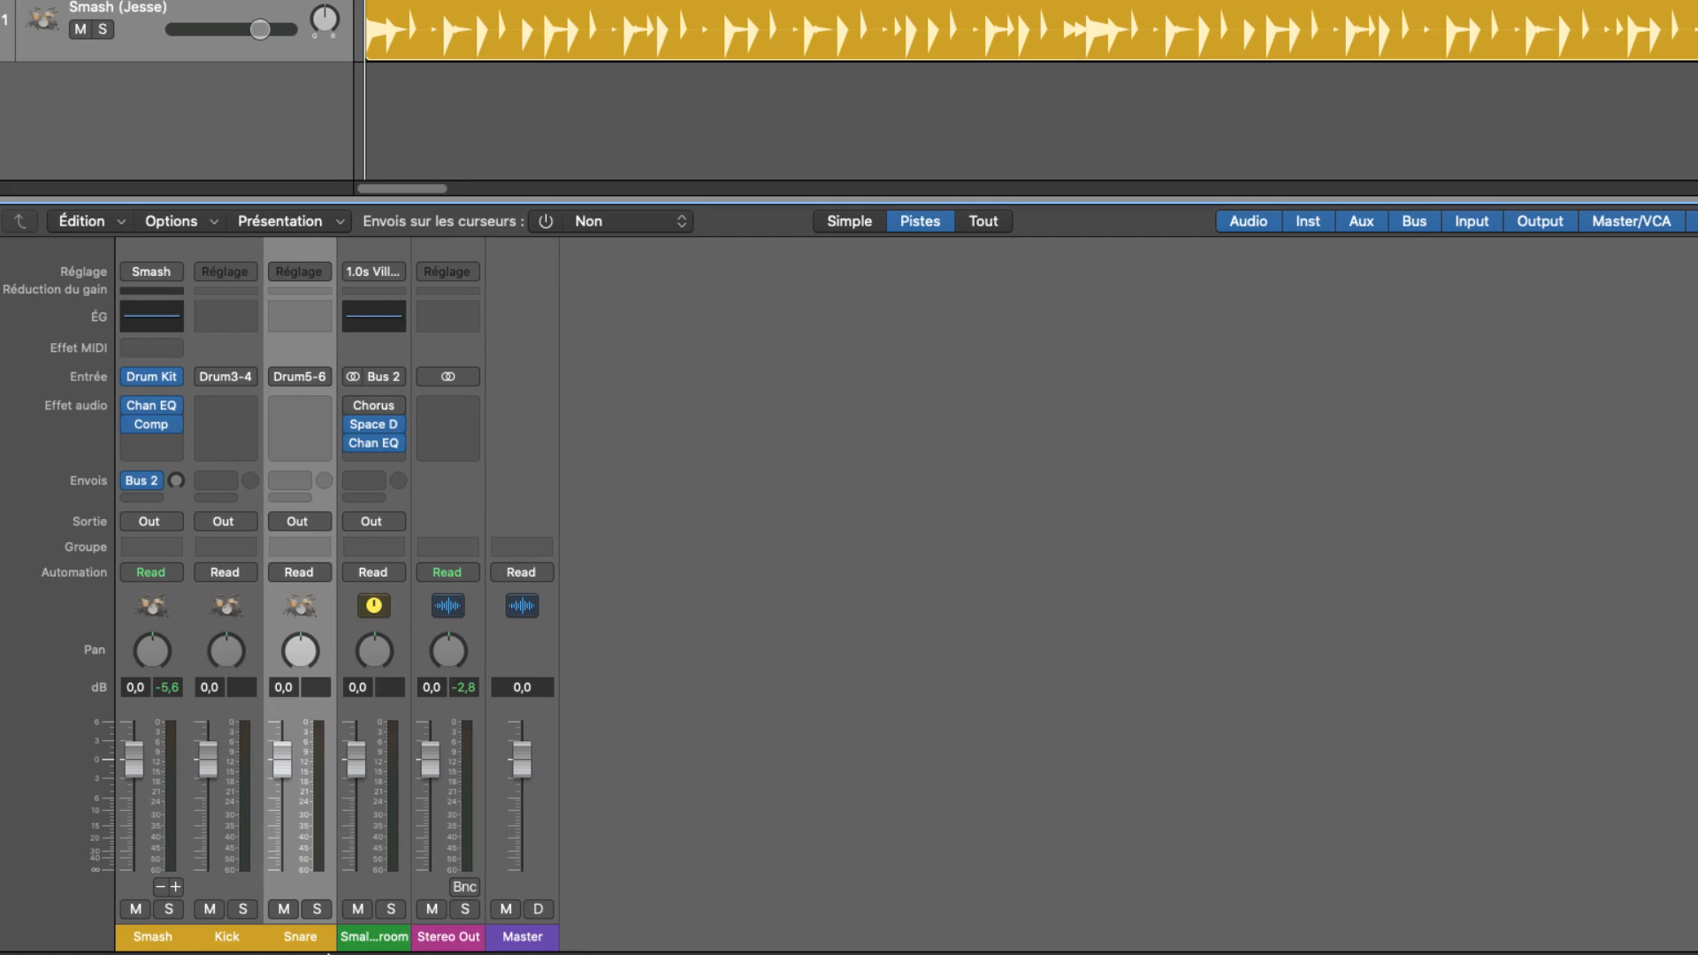
pyautogui.click(176, 887)
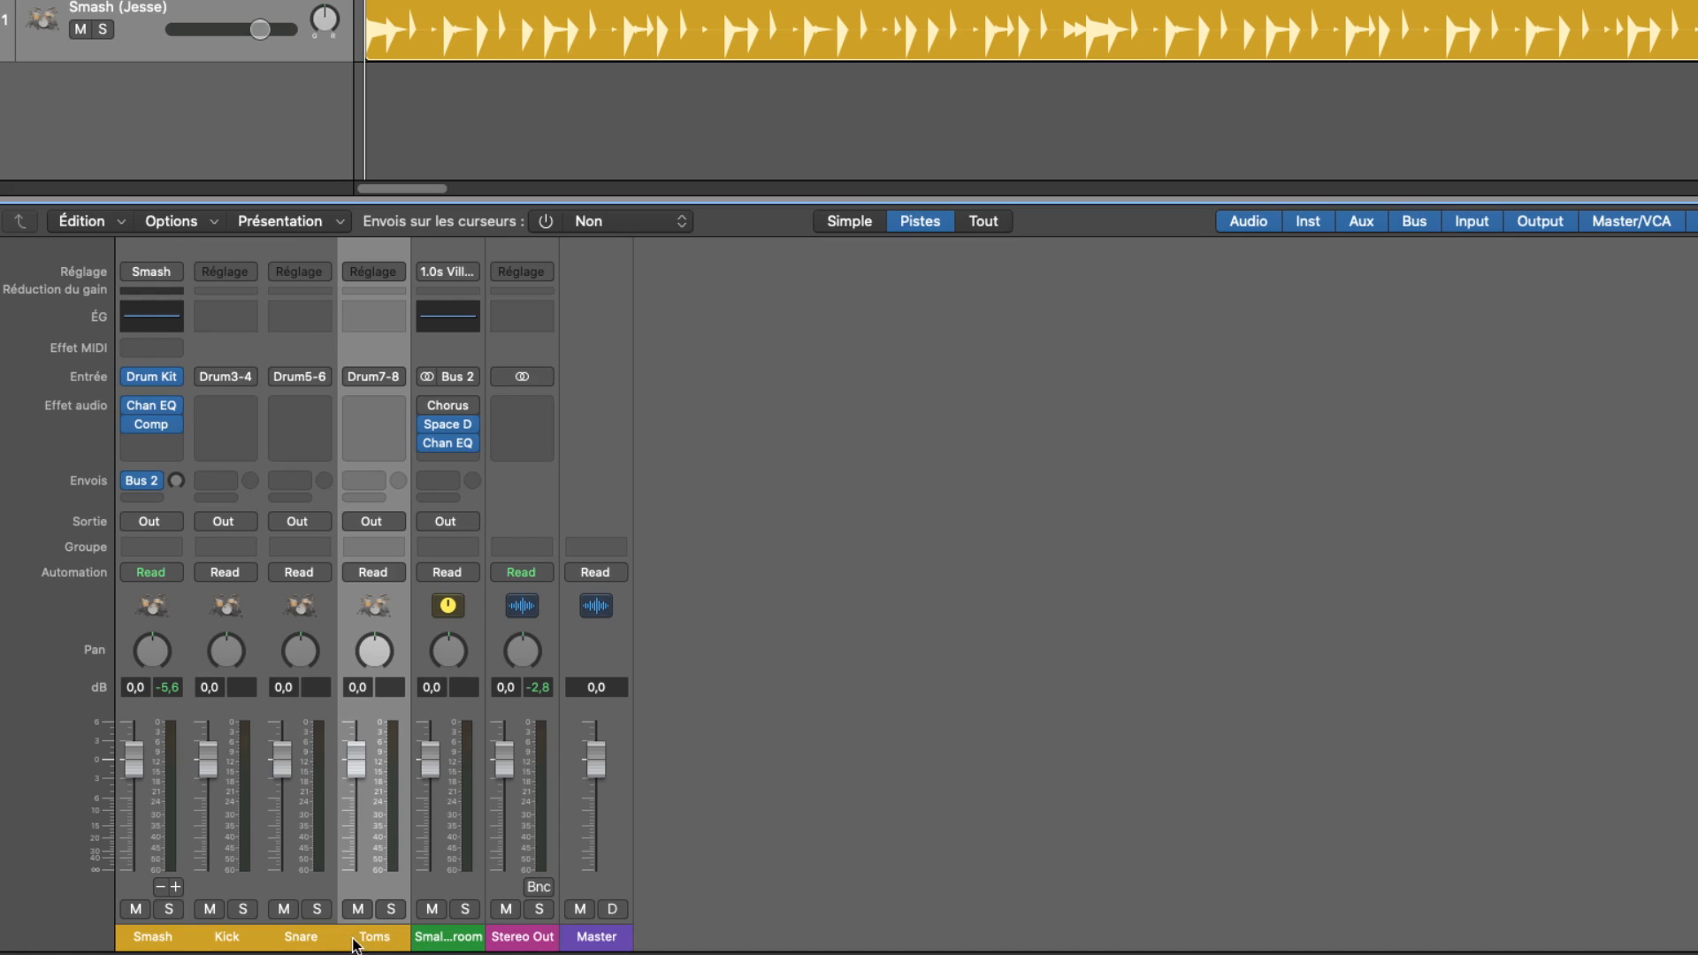
pyautogui.click(175, 887)
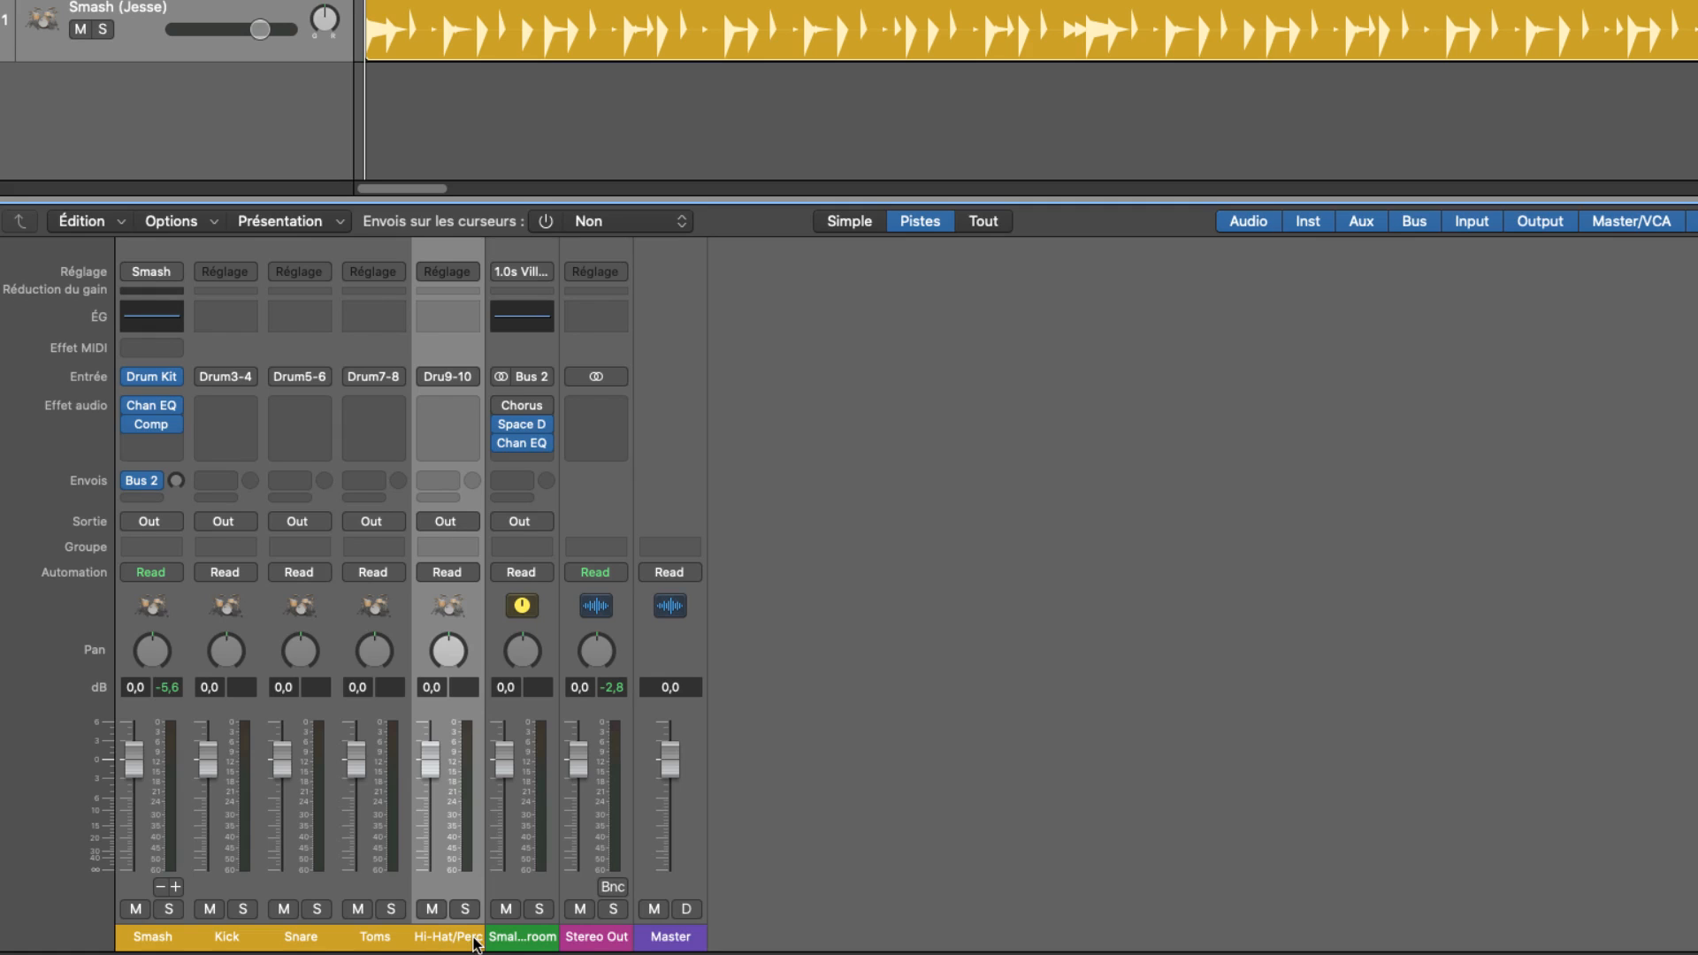
pyautogui.click(176, 887)
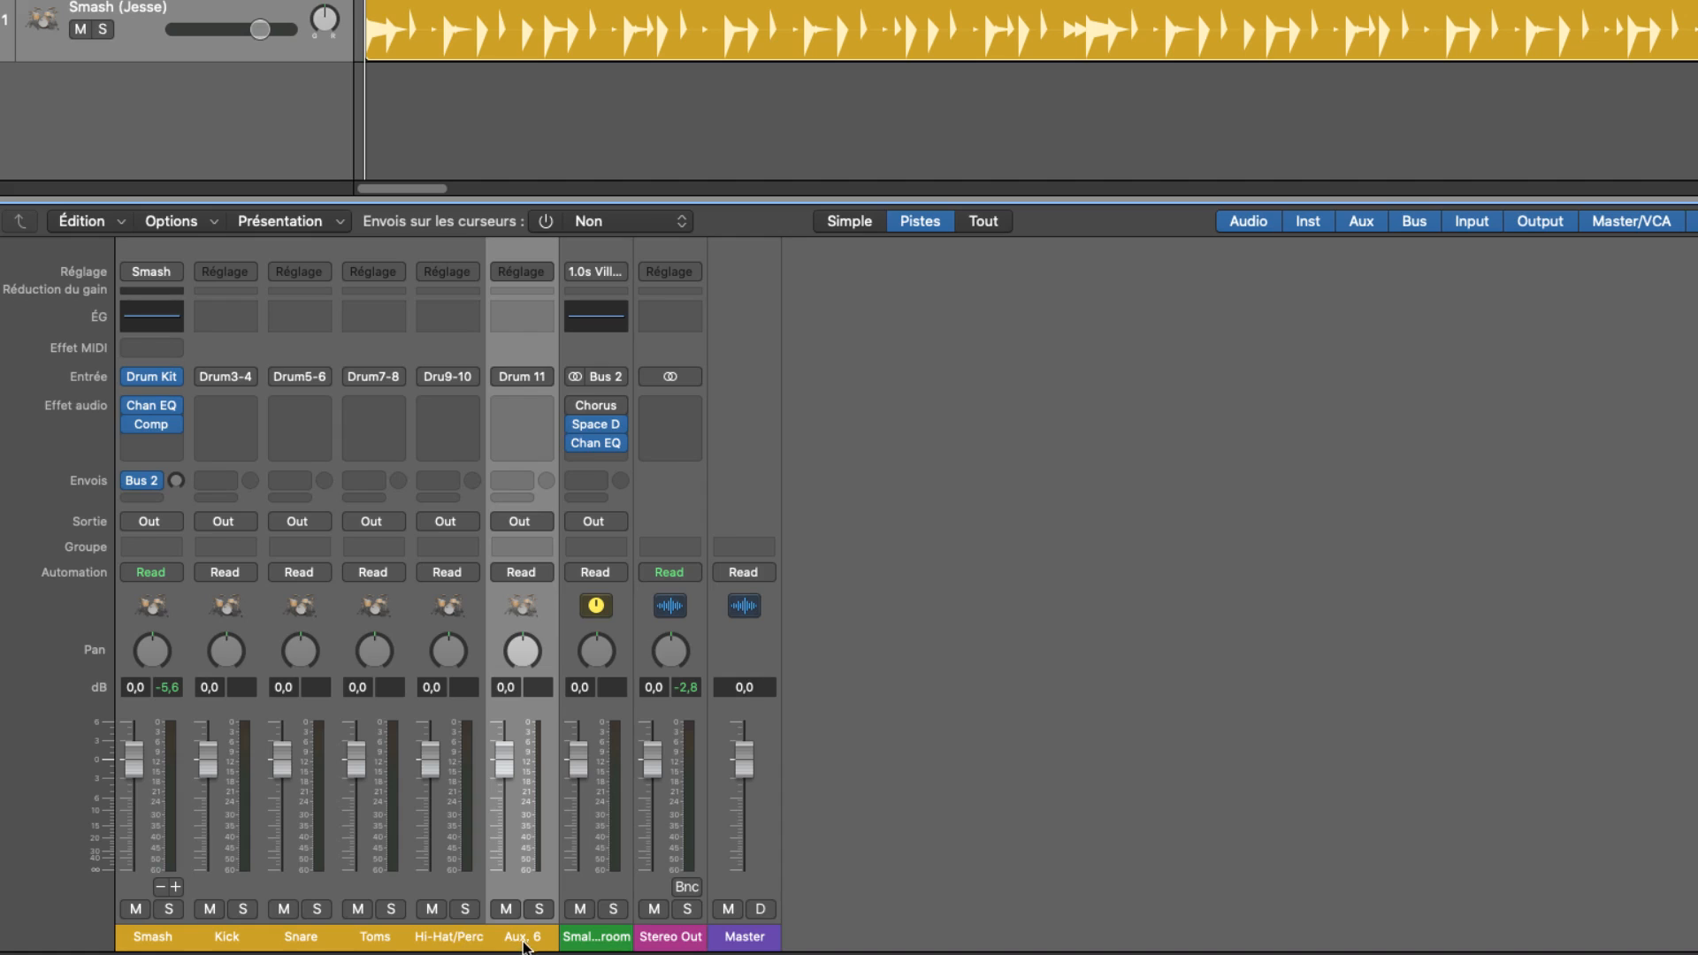
pyautogui.click(161, 887)
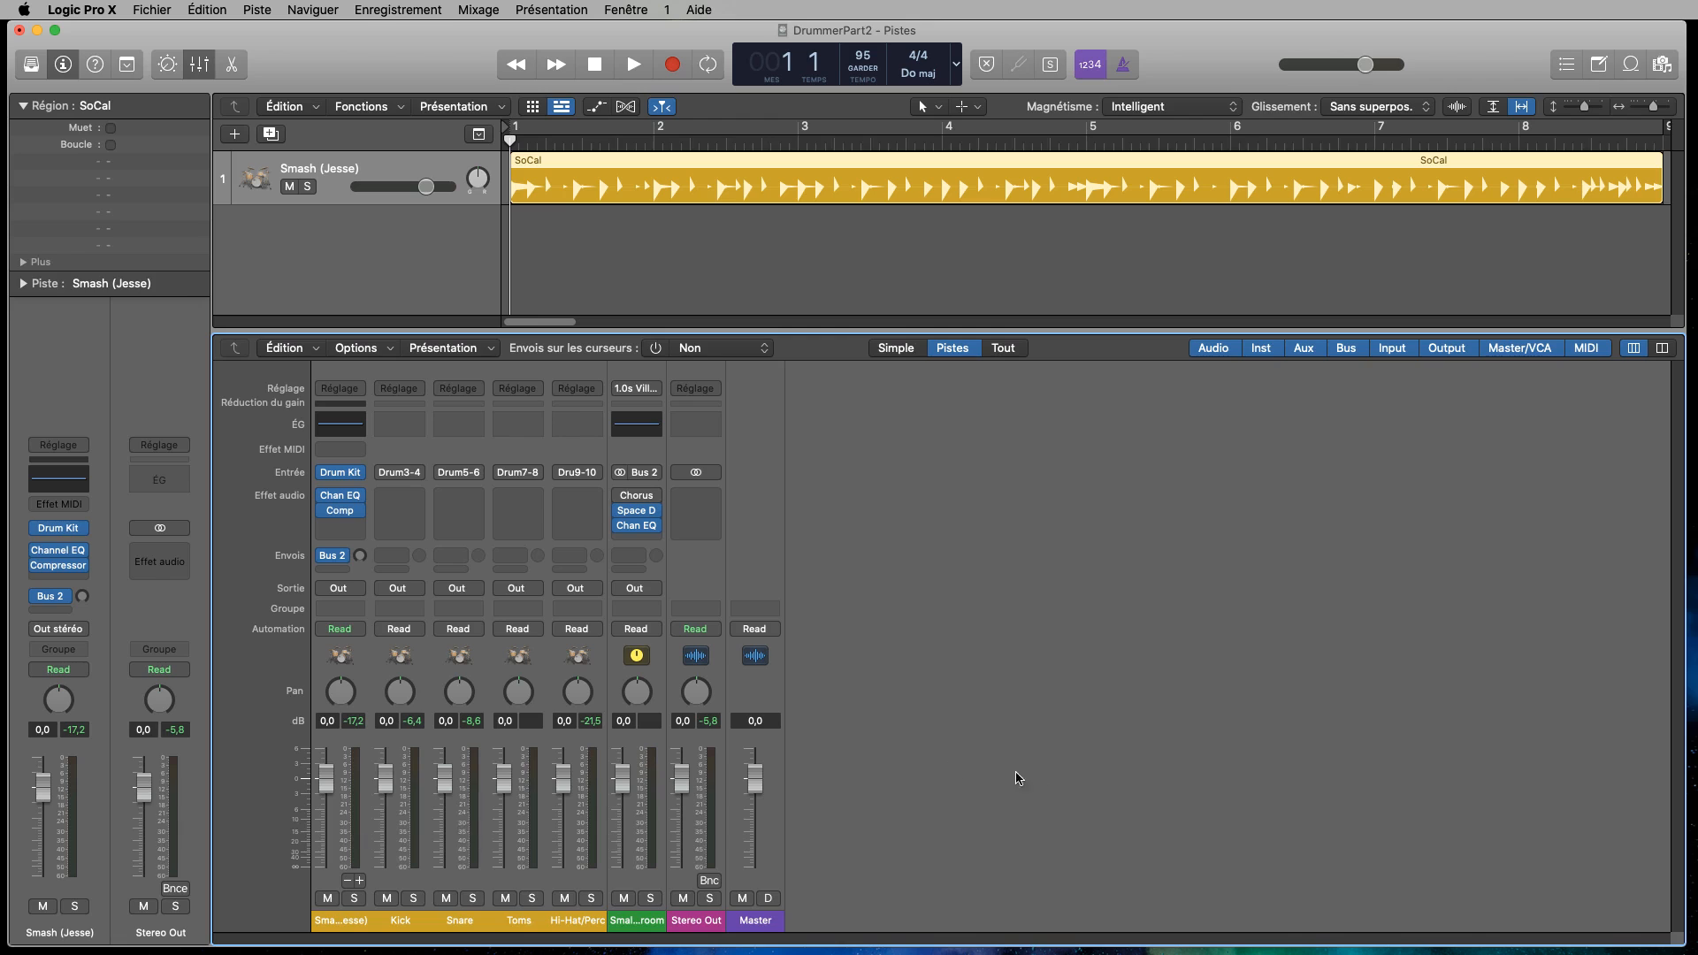
# - Play the drummer region to check the levels on the separate drum strips, and return the playhead to the start
pyautogui.press('space')
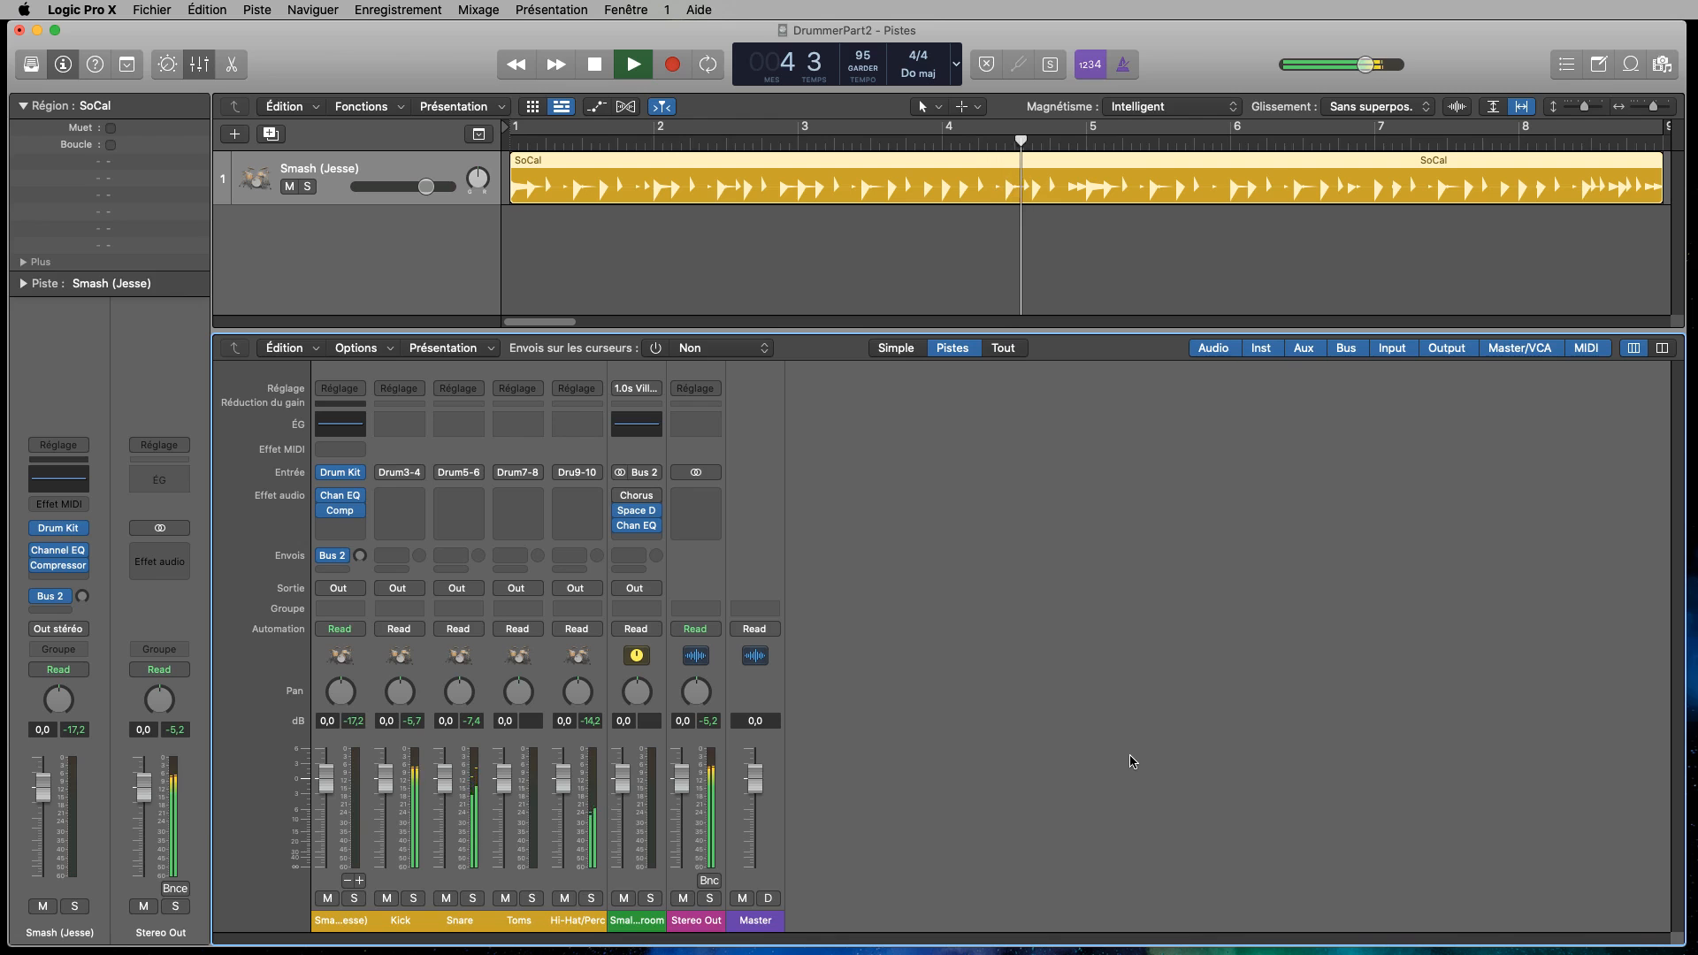
pyautogui.press('space')
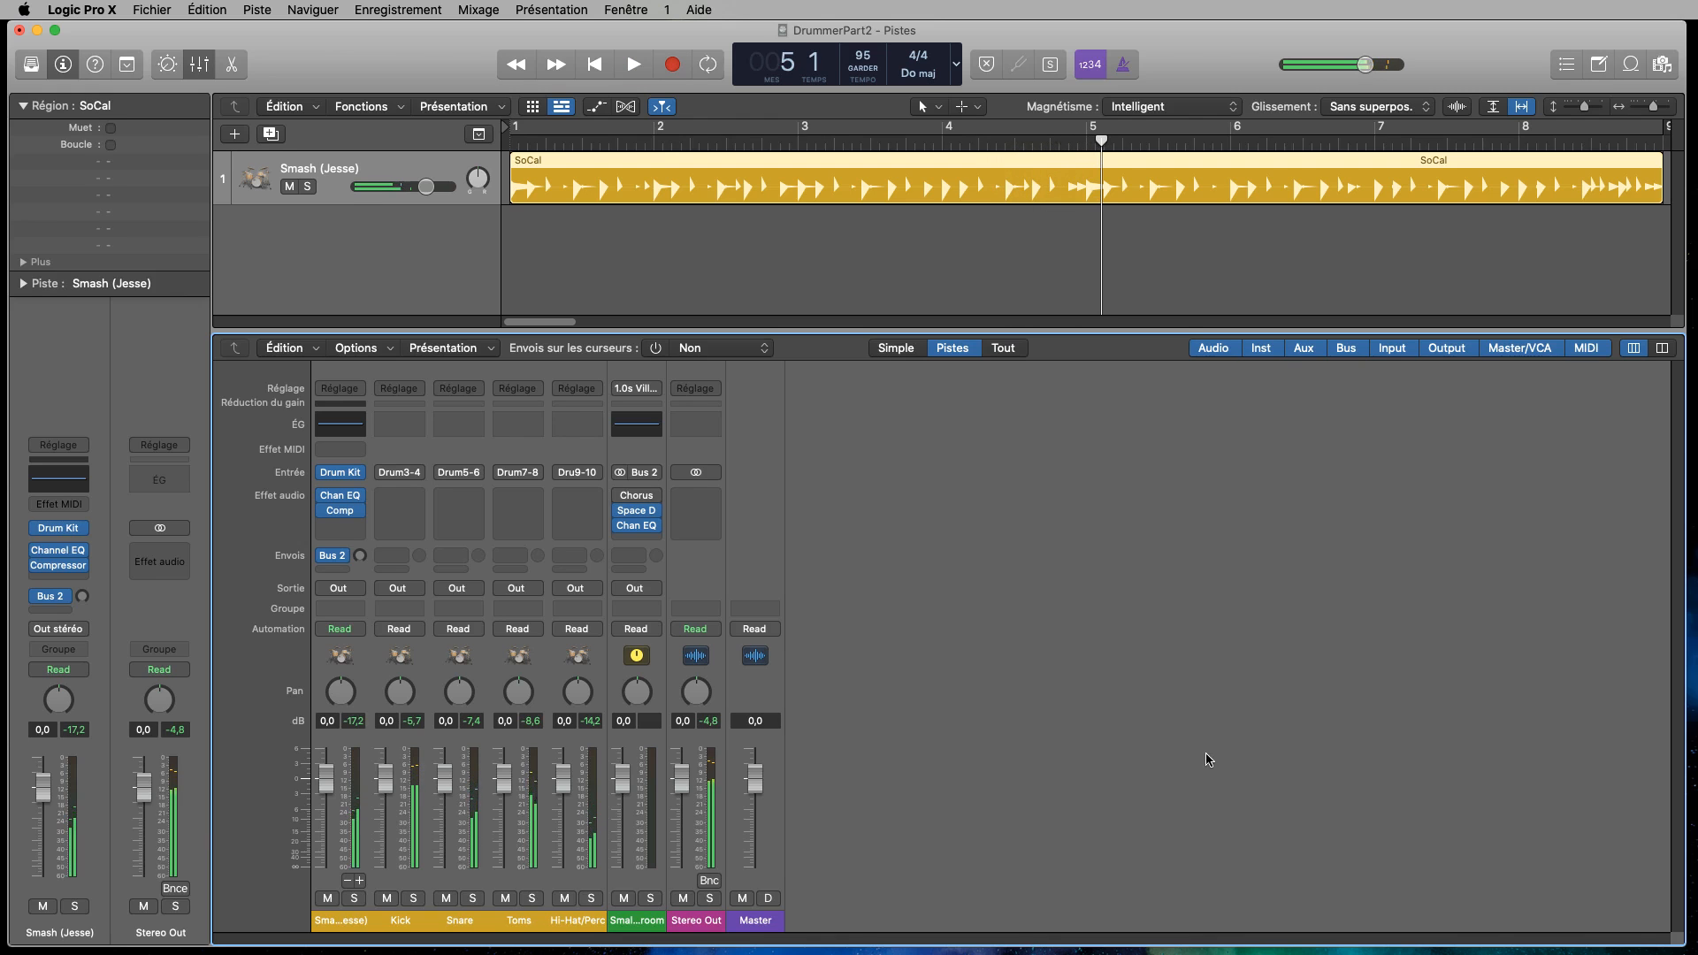
pyautogui.click(595, 65)
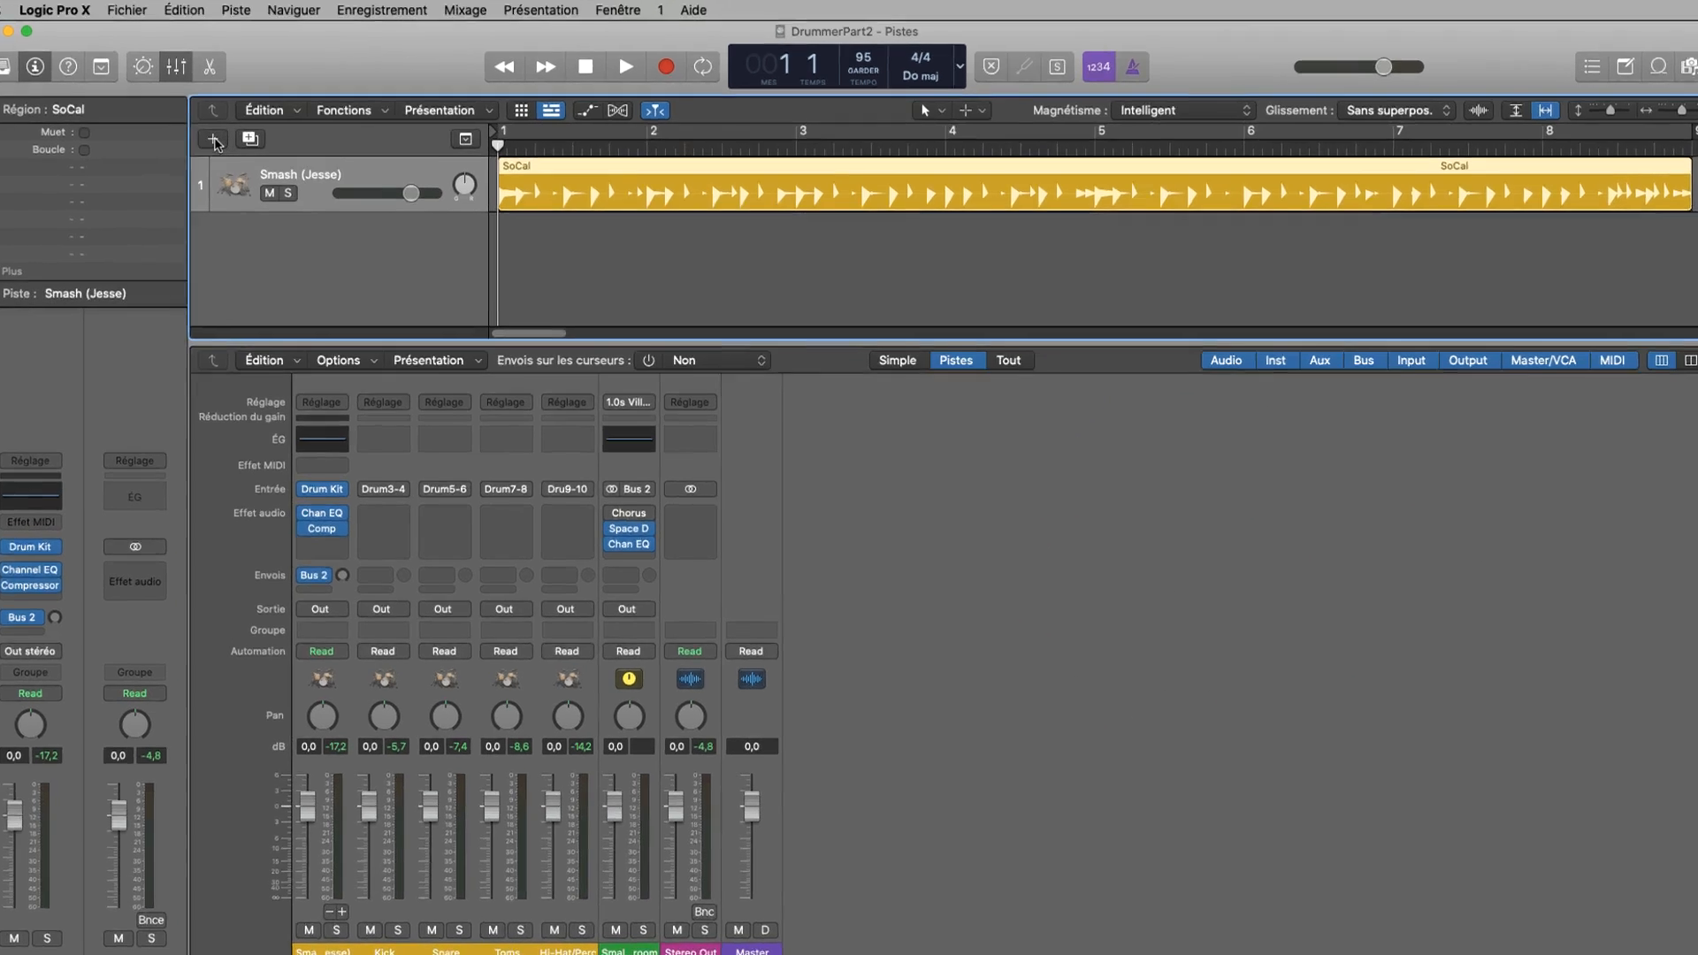
# - Create five audio tracks with no input and Output 1 + 2, and clear the selection of their mixer strips
pyautogui.click(215, 141)
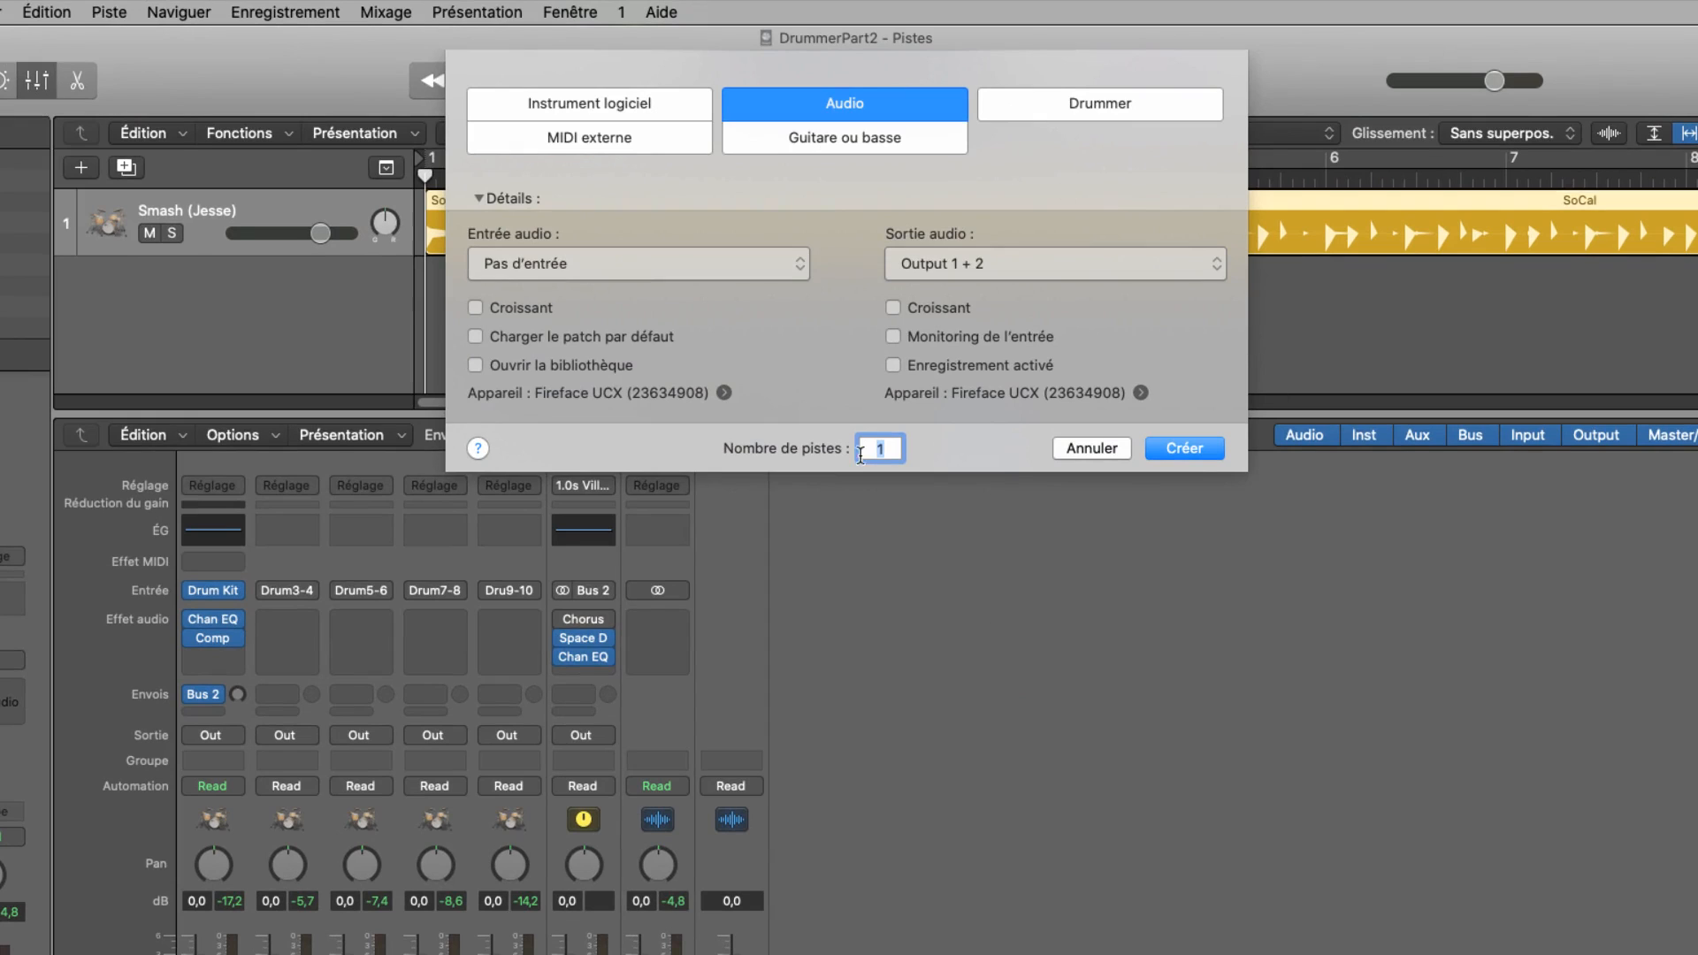
pyautogui.click(896, 445)
pyautogui.moveTo(895, 444); pyautogui.dragTo(855, 447)
pyautogui.write('5')
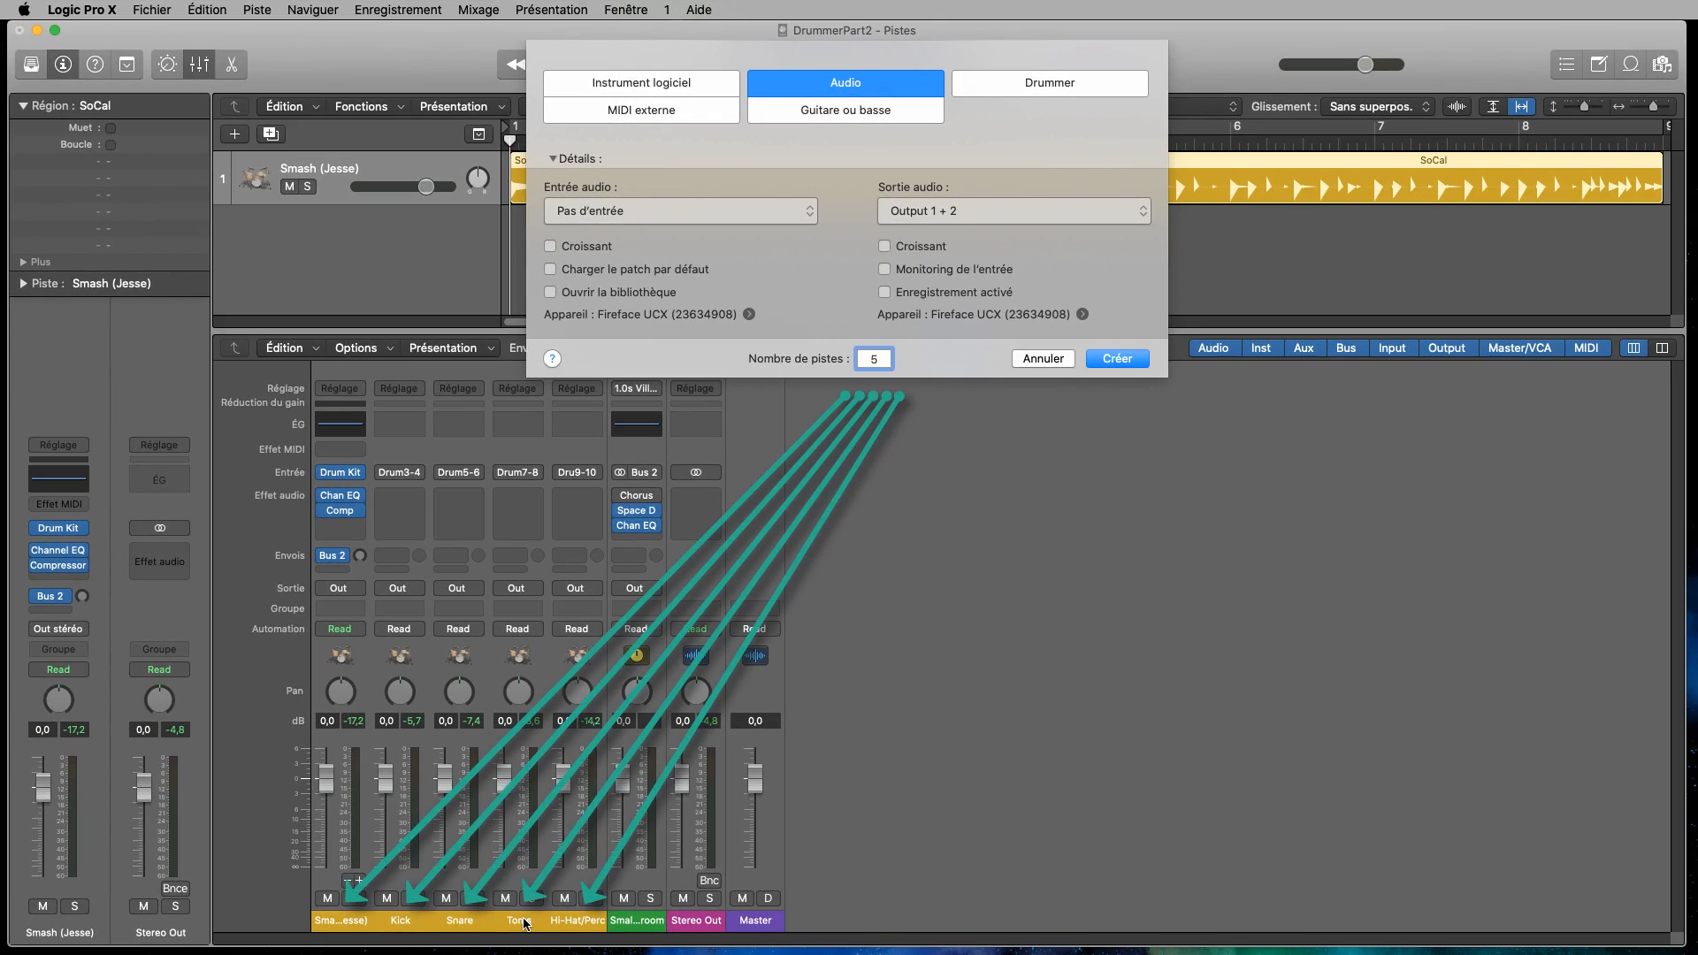
pyautogui.click(1117, 359)
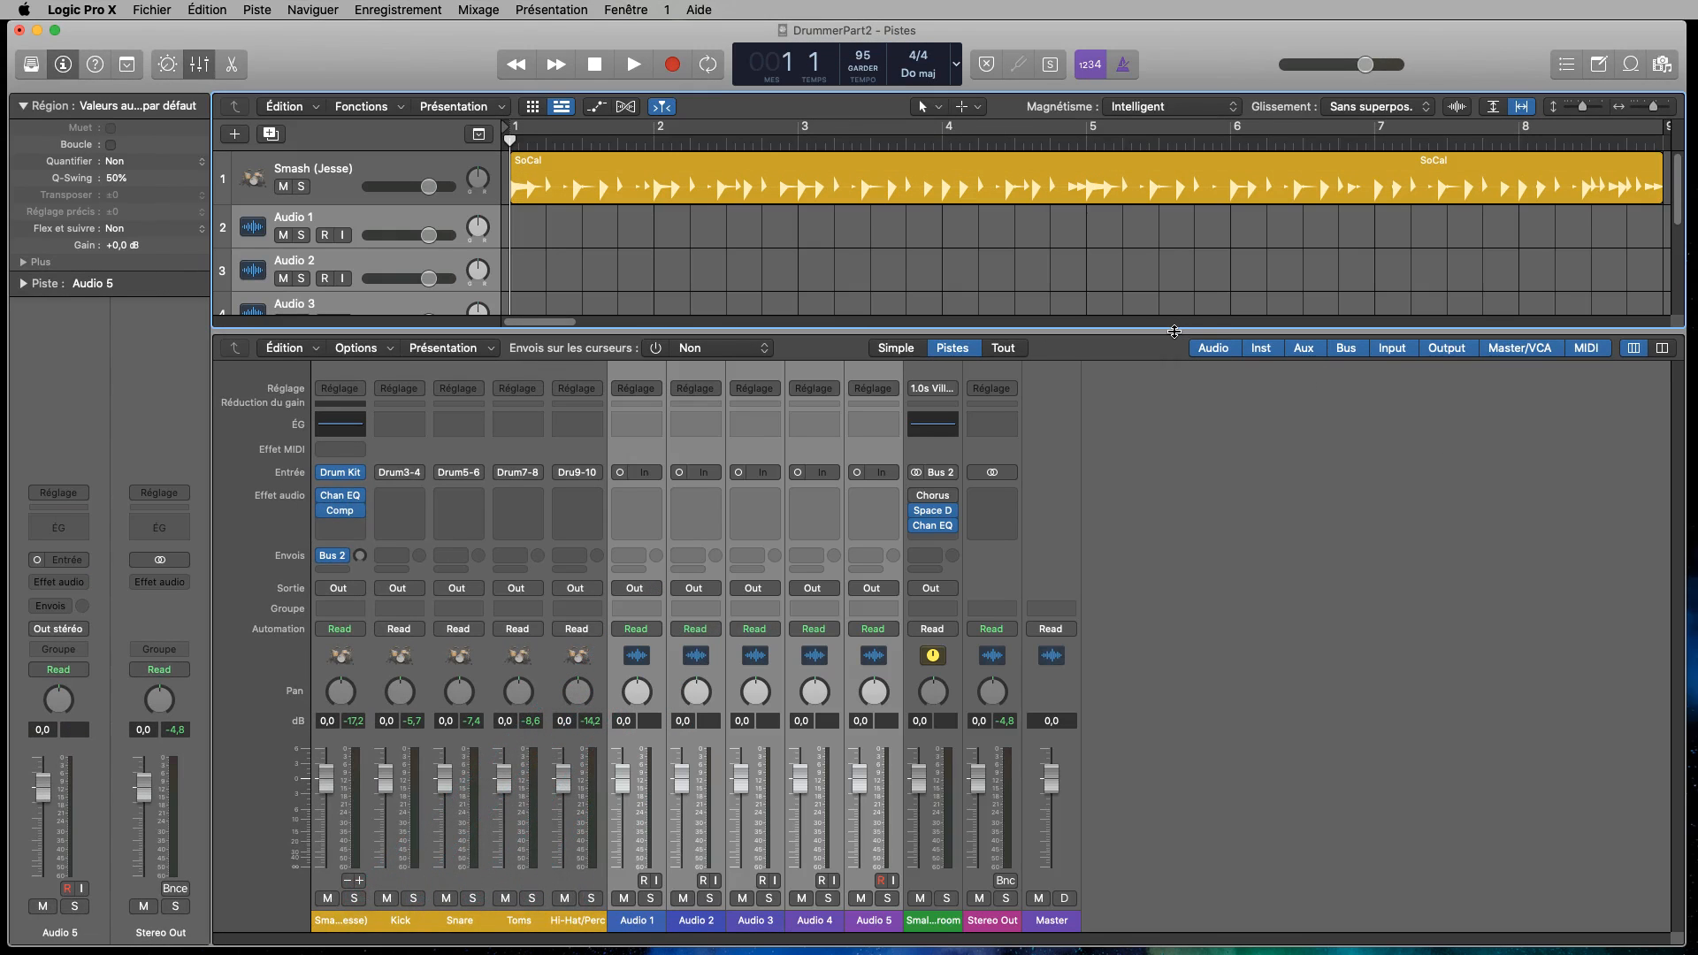
pyautogui.click(1255, 594)
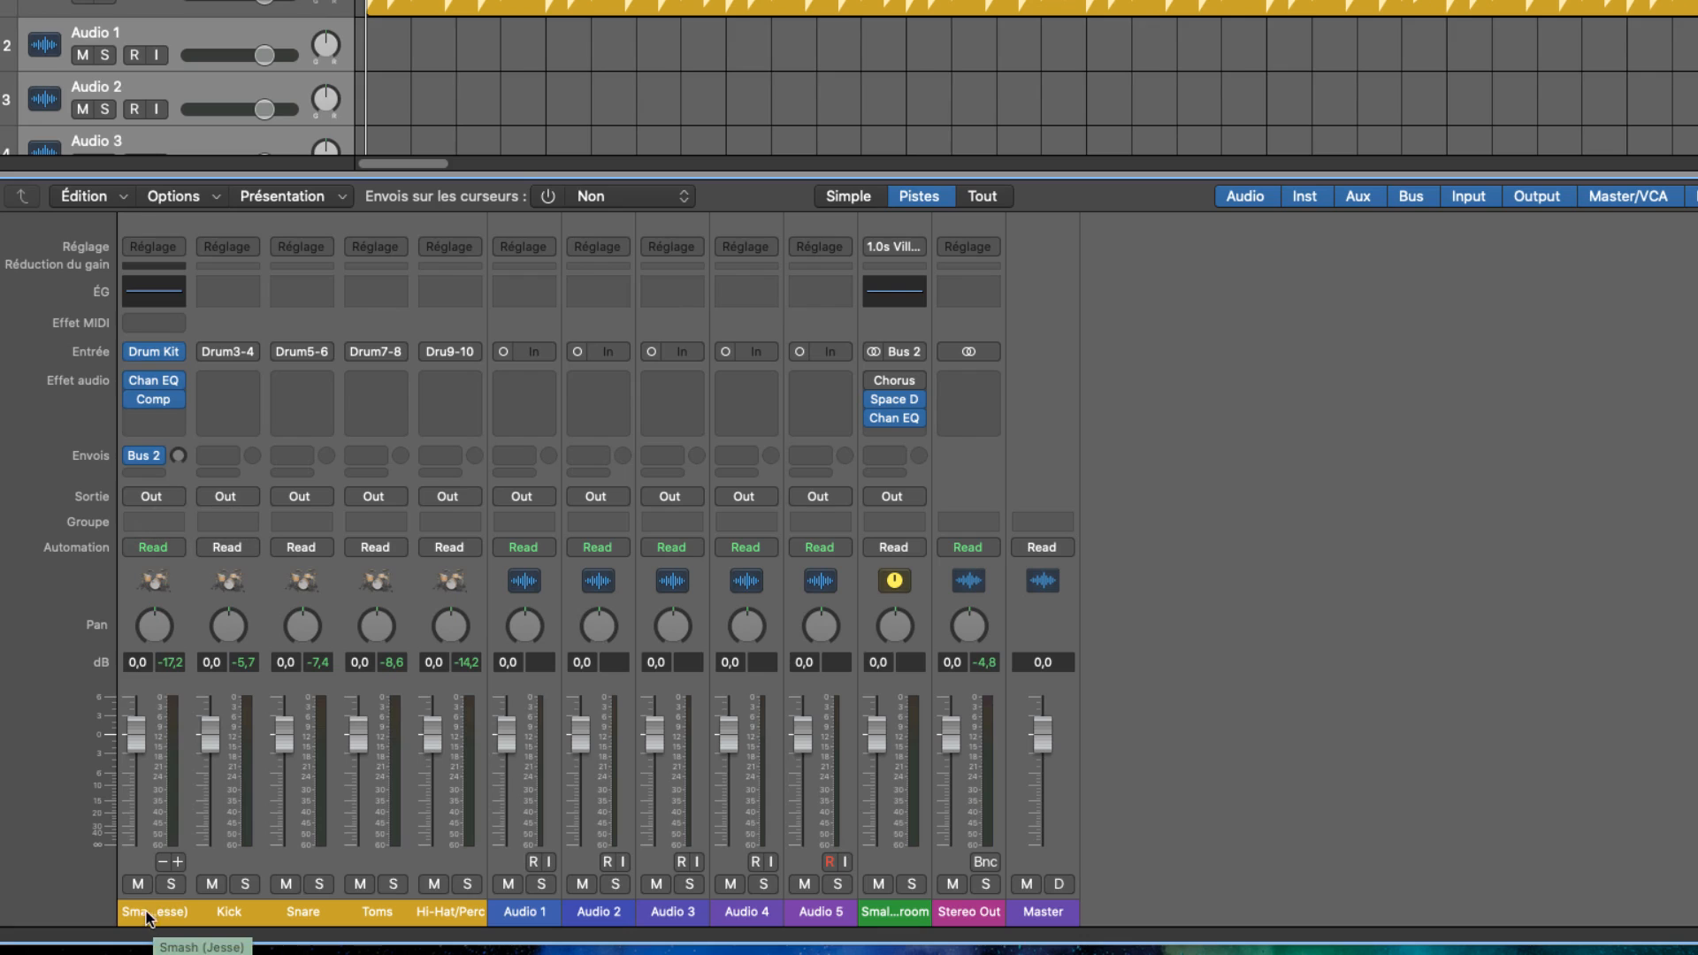
# - Try routing the outputs of all five drum strips, from the main kit to Hi-Hat/Perc, to Bus 3, and undo it
pyautogui.click(181, 920)
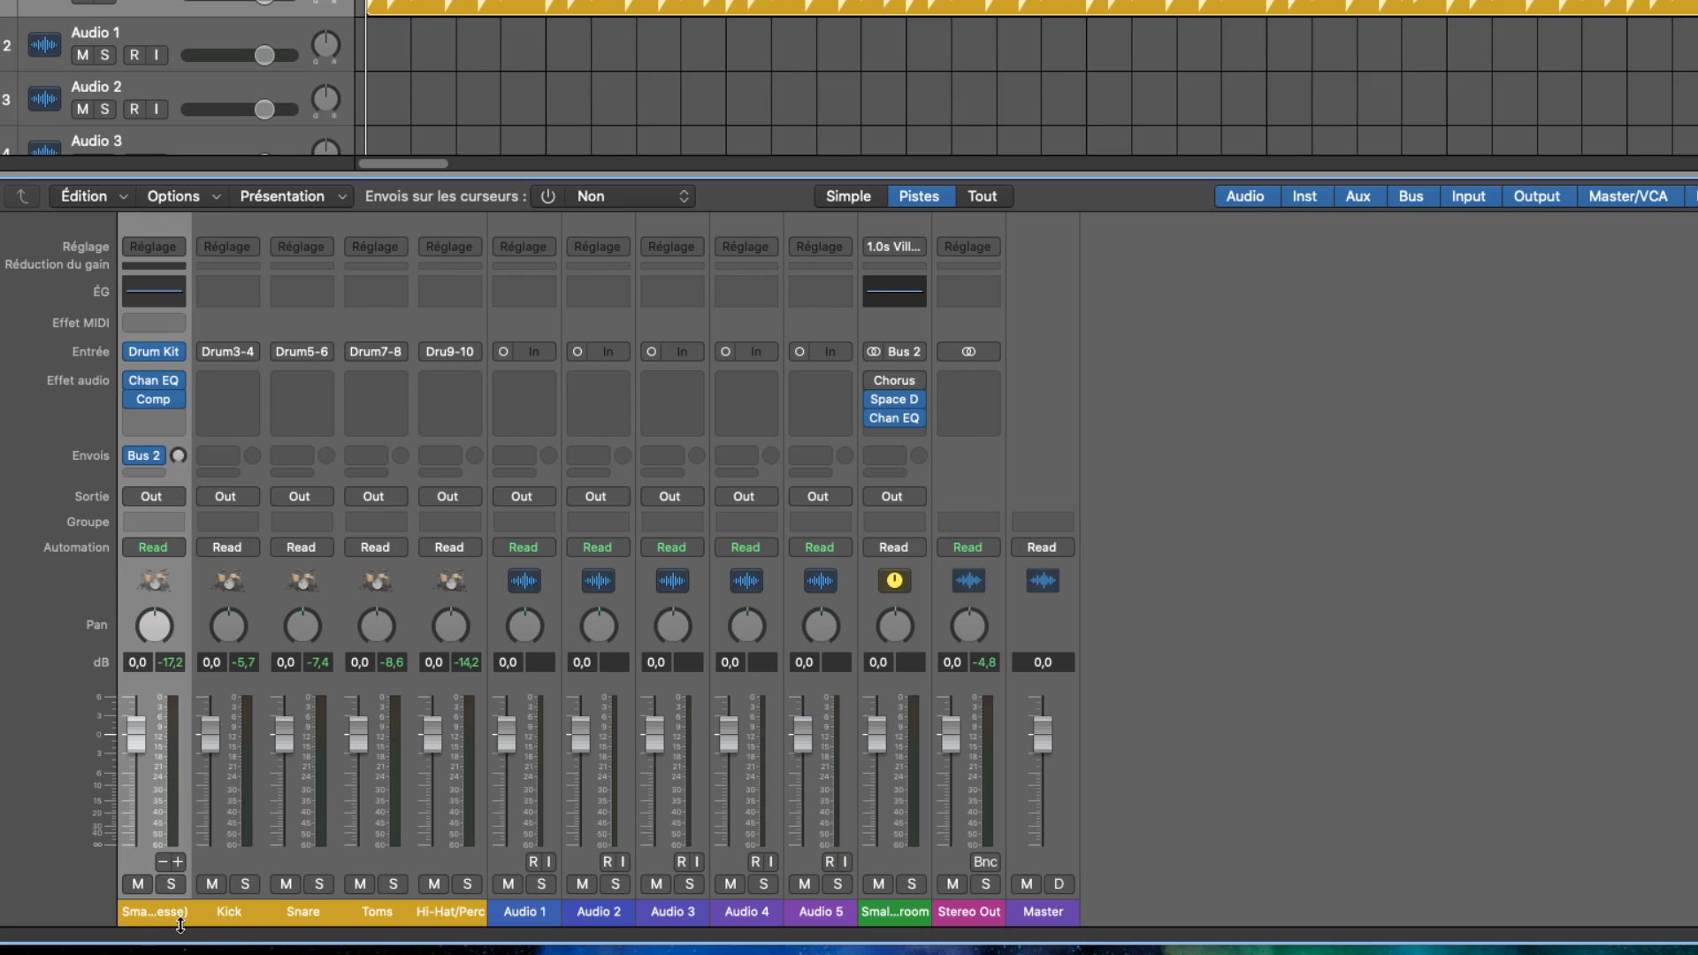
pyautogui.keyDown('shift'); pyautogui.click(466, 915); pyautogui.keyUp('shift')
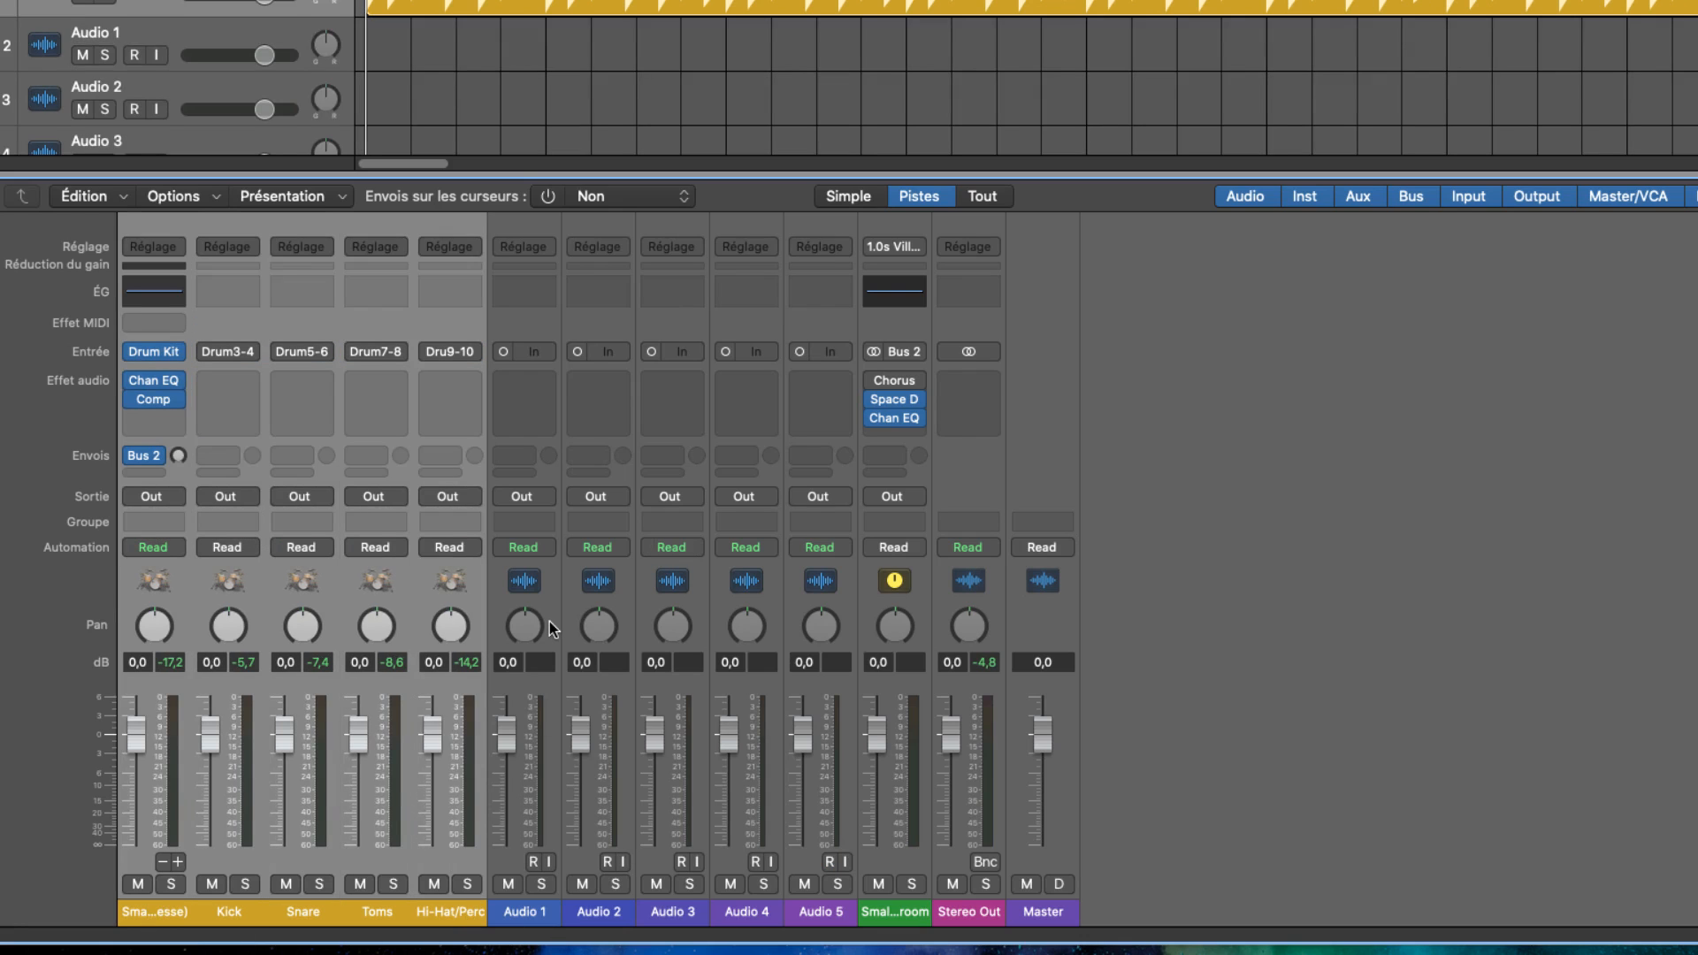
pyautogui.press('alt')
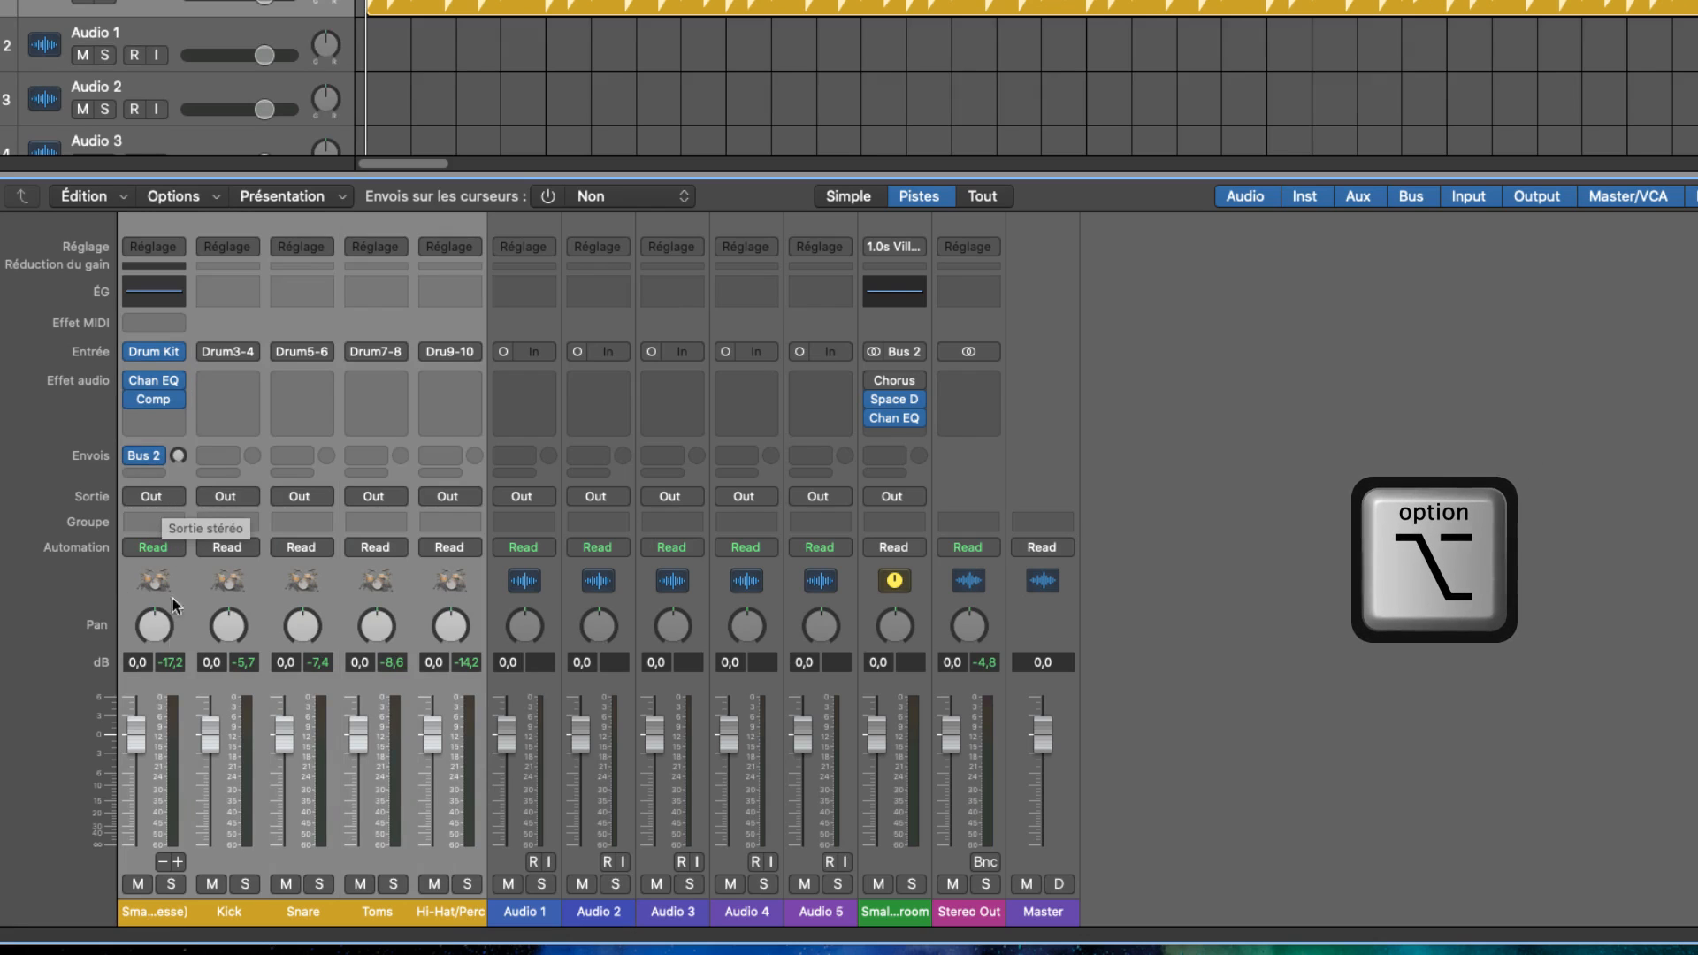
pyautogui.keyDown('alt'); pyautogui.click(151, 497); pyautogui.keyUp('alt')
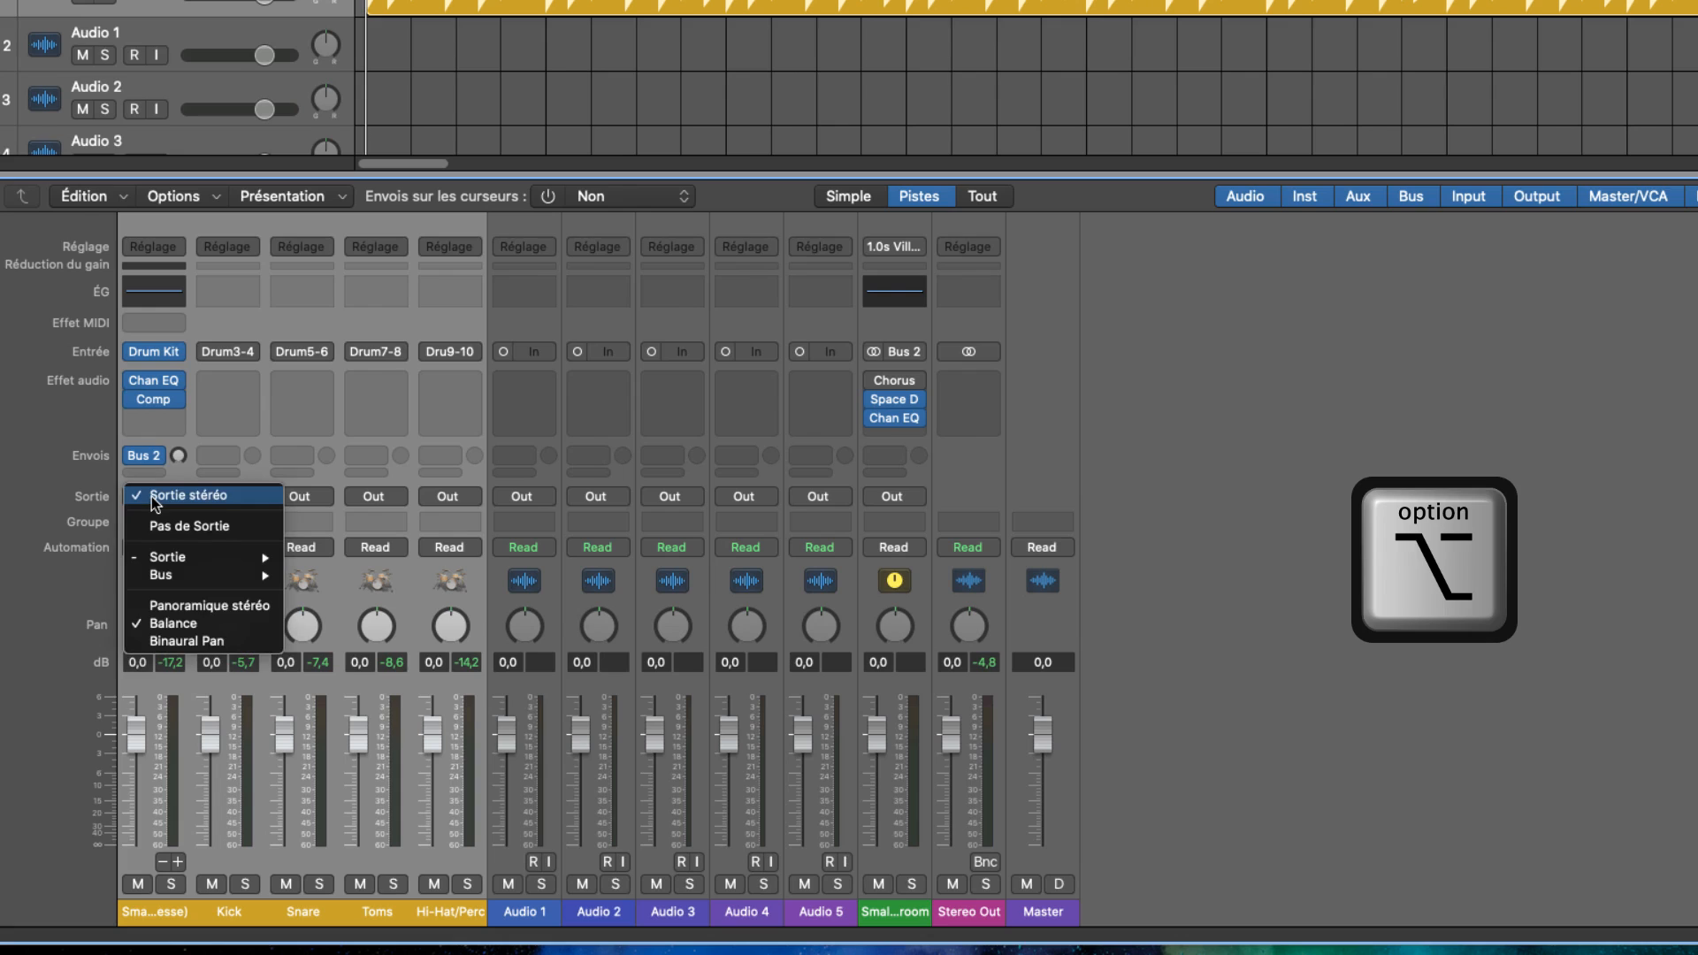
pyautogui.moveTo(211, 577)
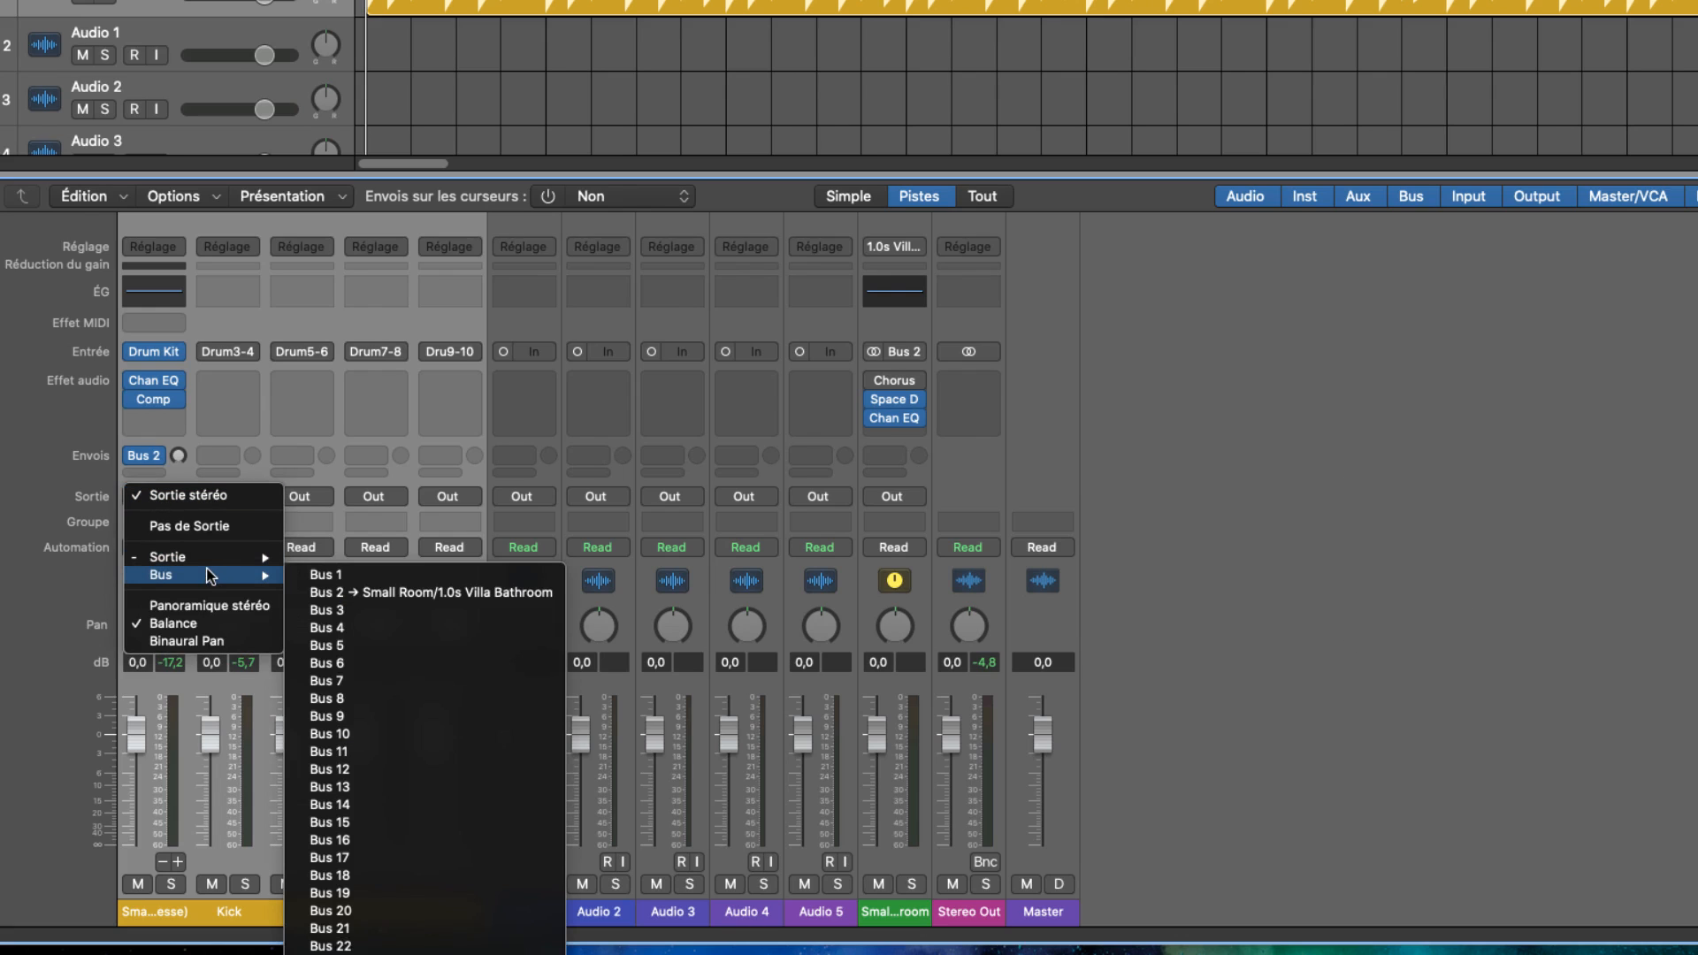
pyautogui.click(387, 610)
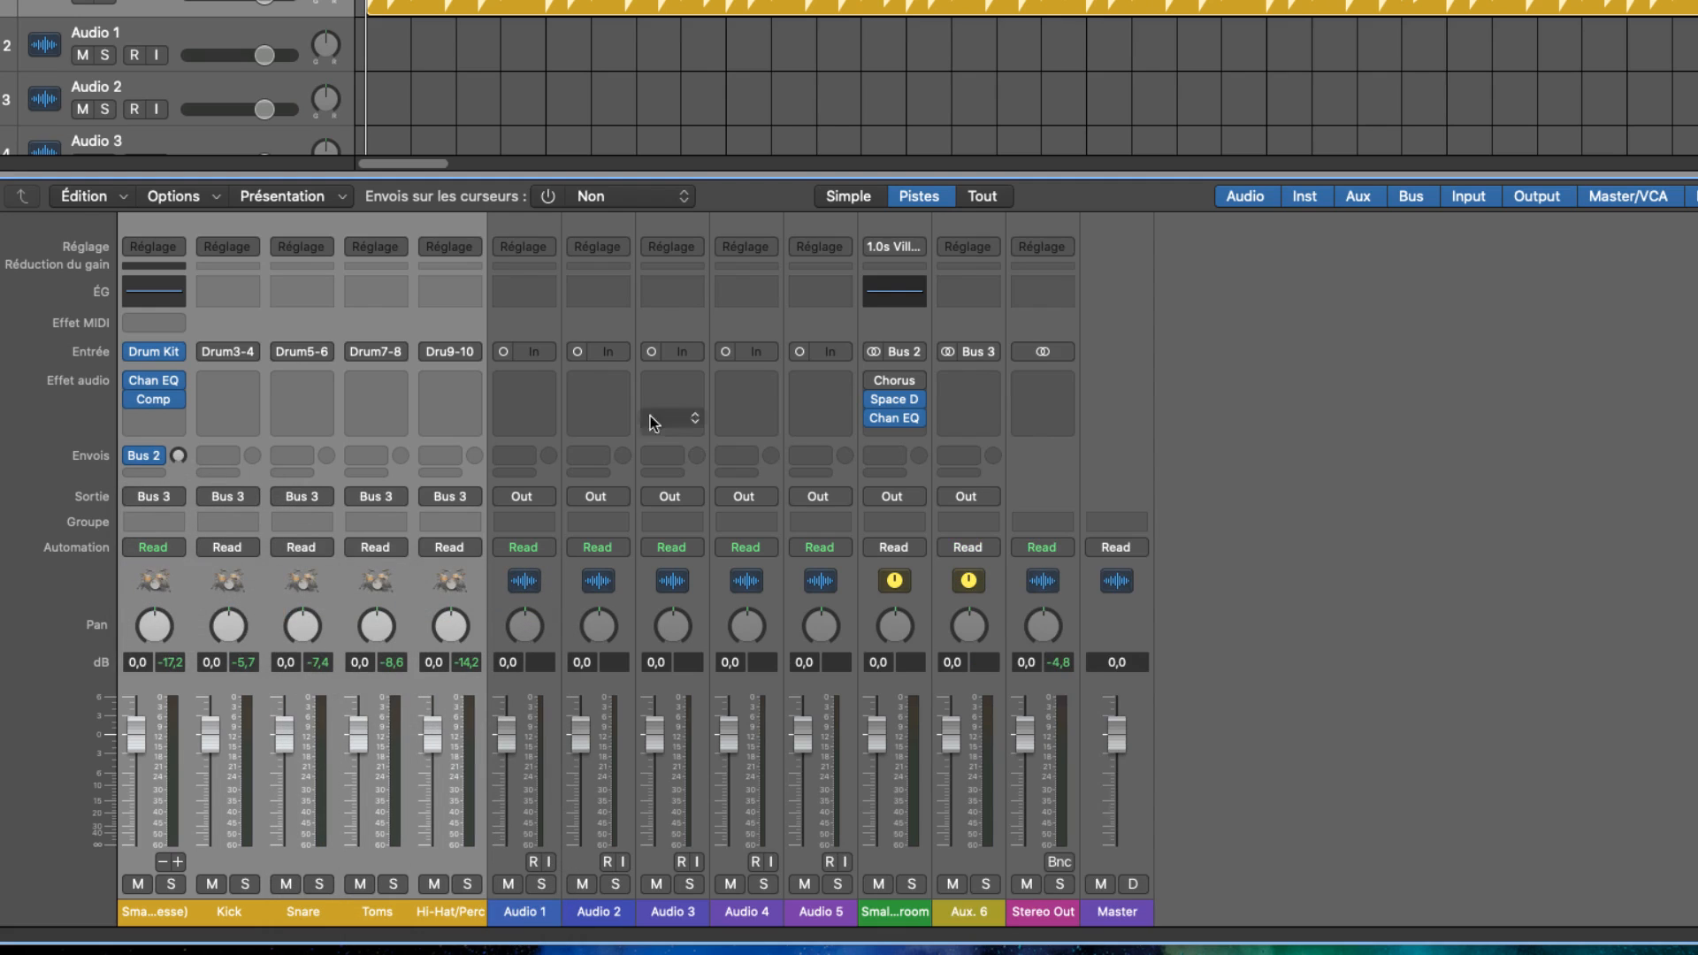
pyautogui.press('super+z')
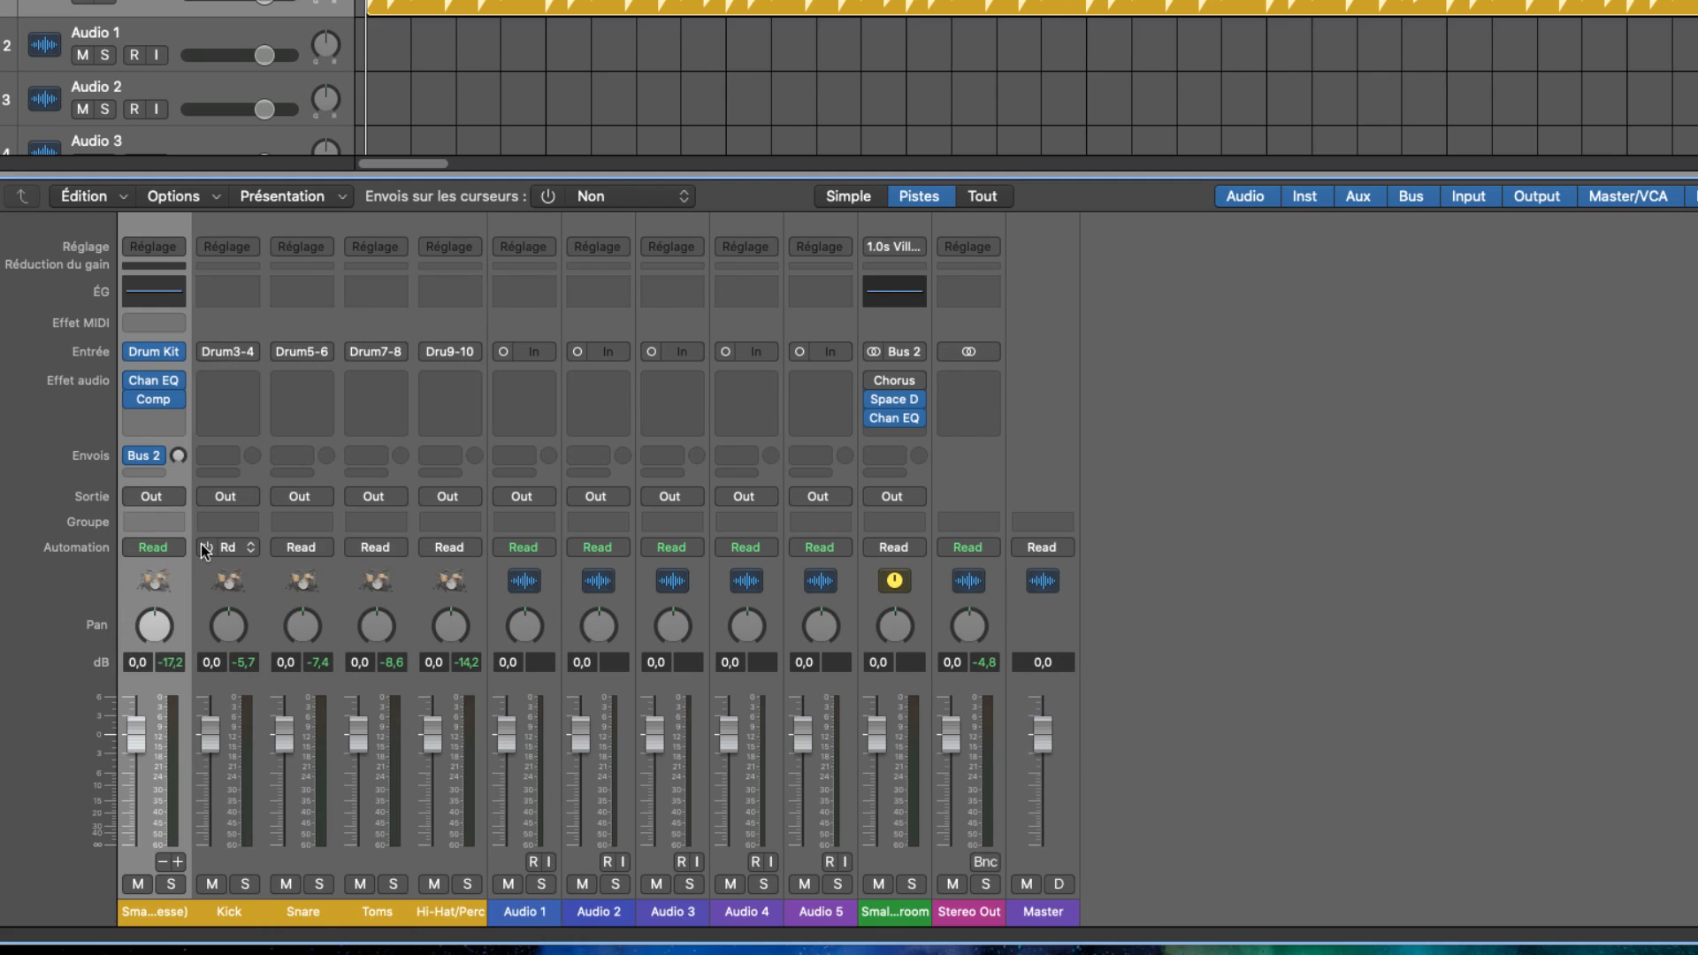
# - Route the five drum strips' outputs to ascending buses, from Bus 3 on the main kit to Bus 7 on Hi-Hat/Perc
pyautogui.keyDown('shift'); pyautogui.click(460, 910); pyautogui.keyUp('shift')
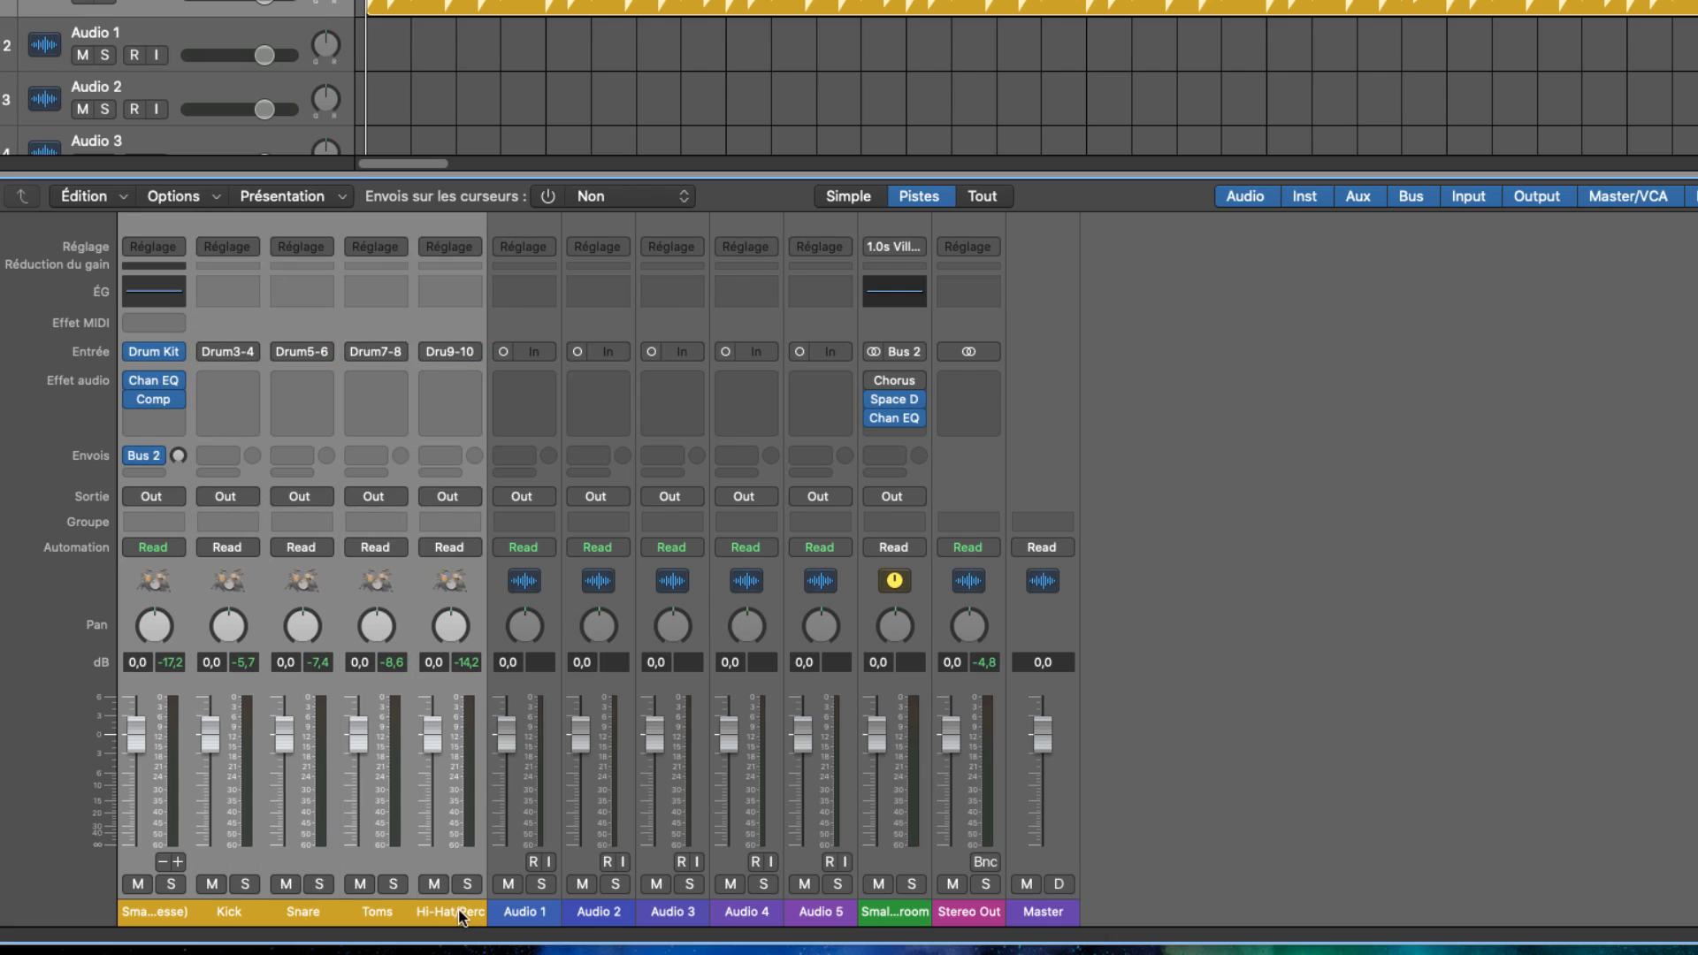
pyautogui.click(151, 495)
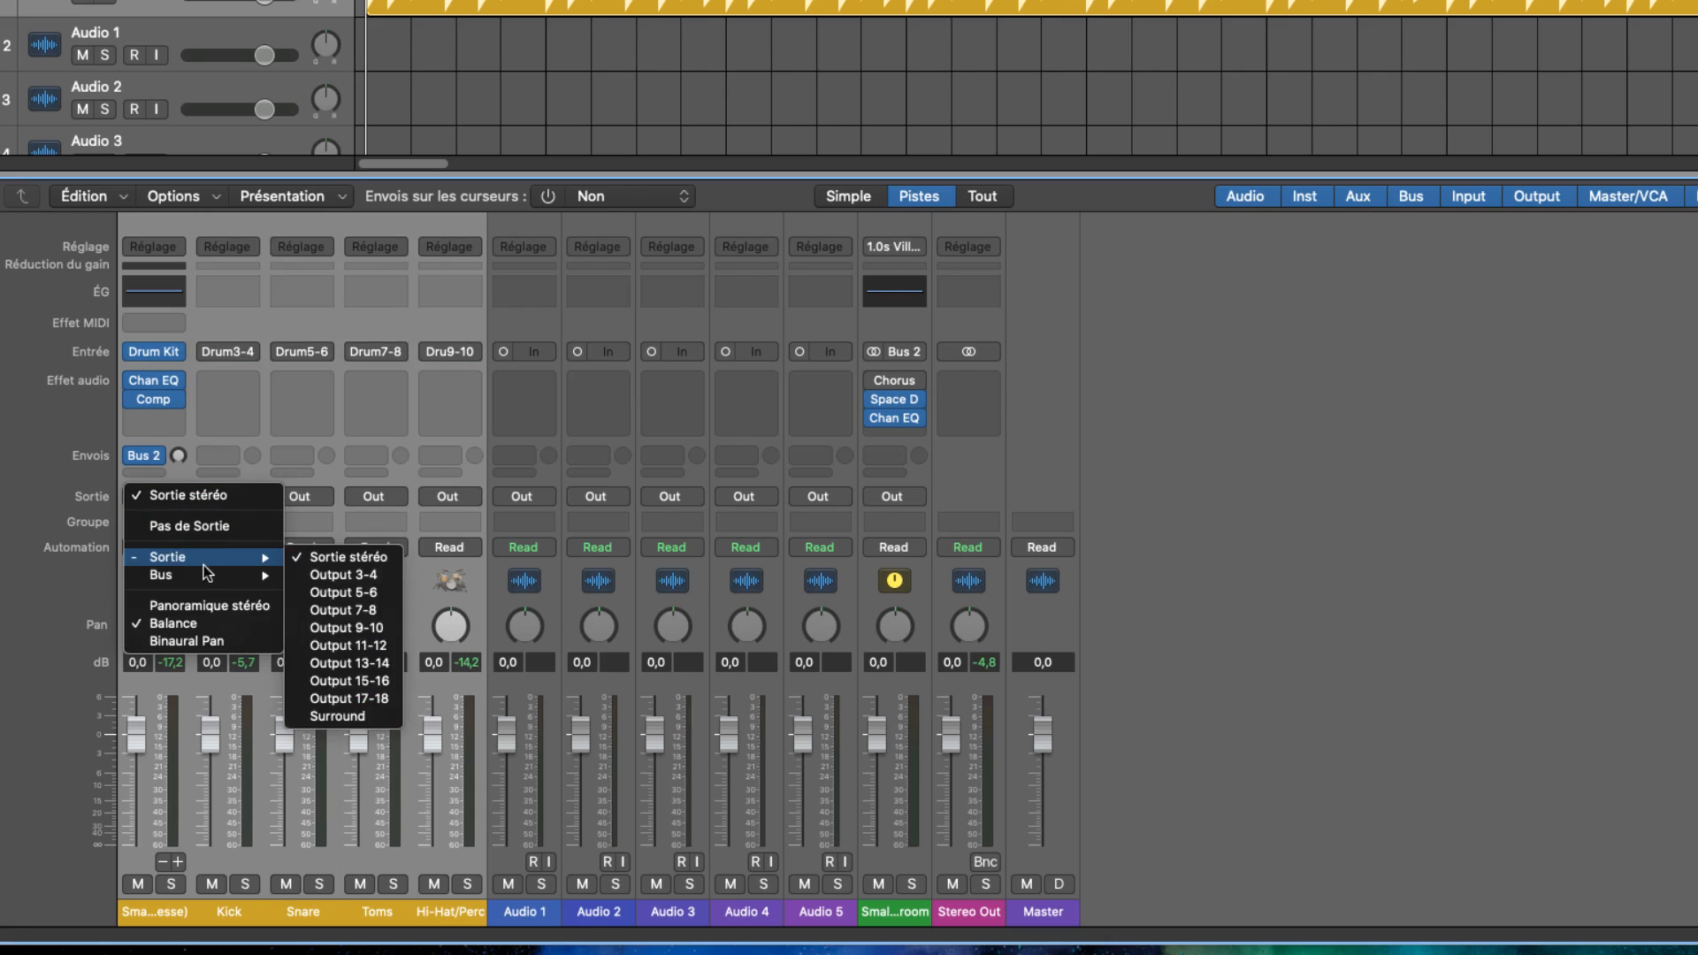
pyautogui.keyDown('alt'); pyautogui.click(327, 609); pyautogui.keyUp('alt')
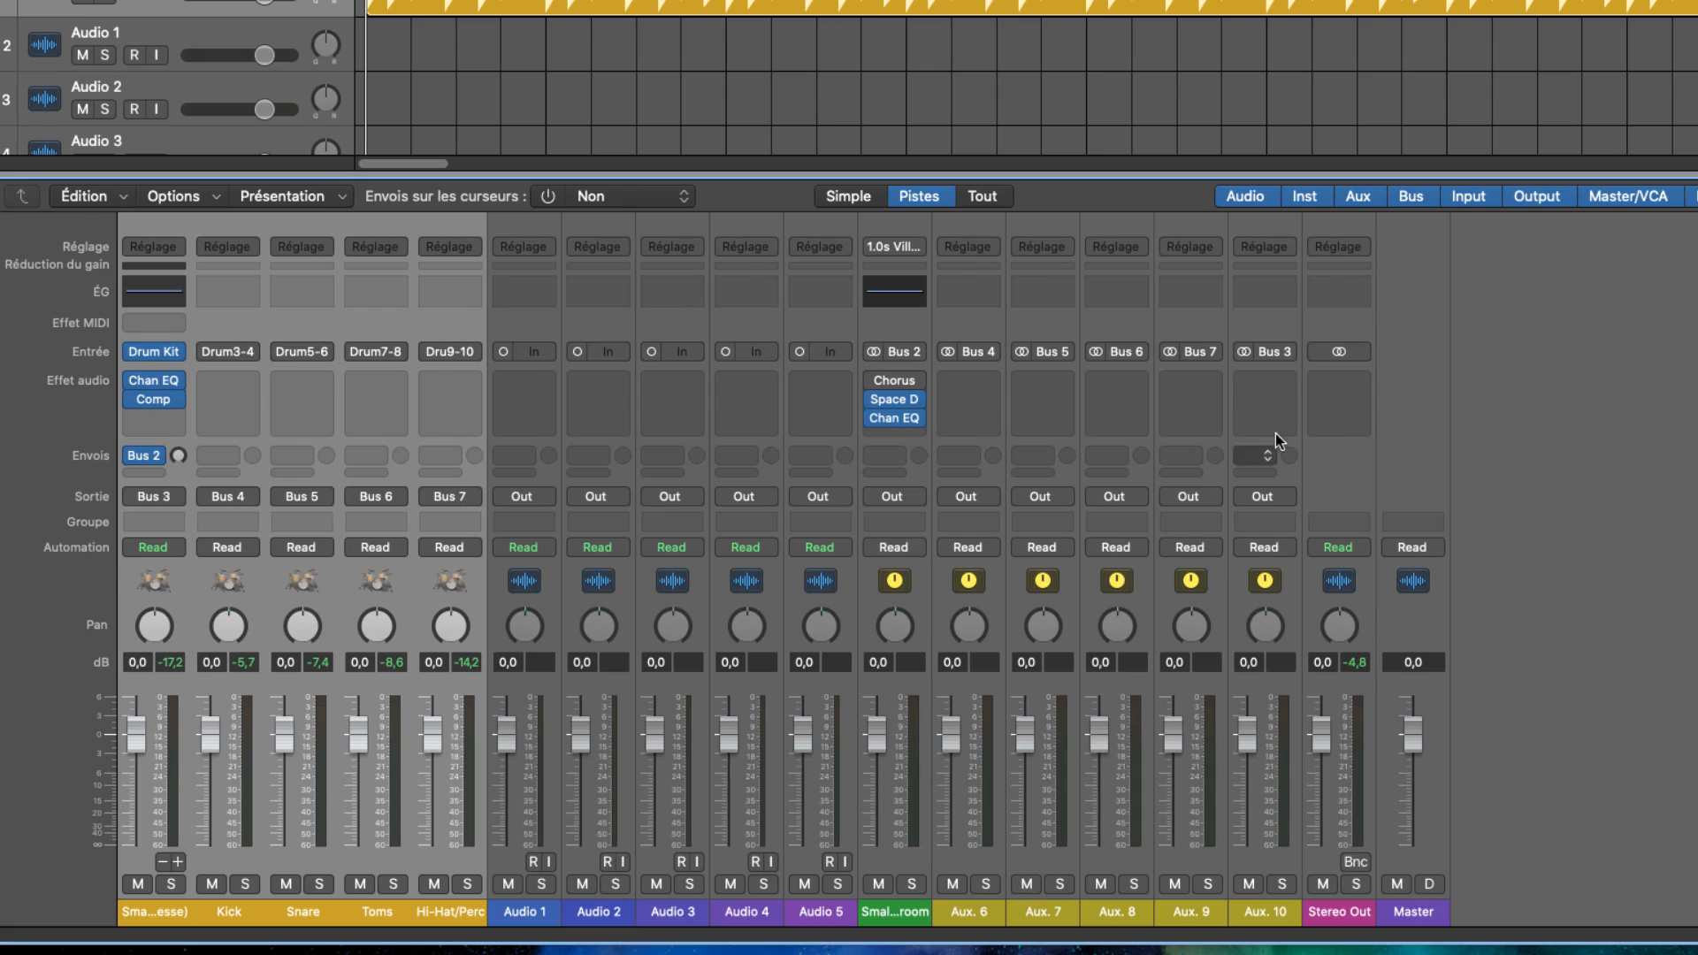
# - Select the Audio 1 to Audio 5 strips together and set their inputs to Bus 3
pyautogui.click(540, 916)
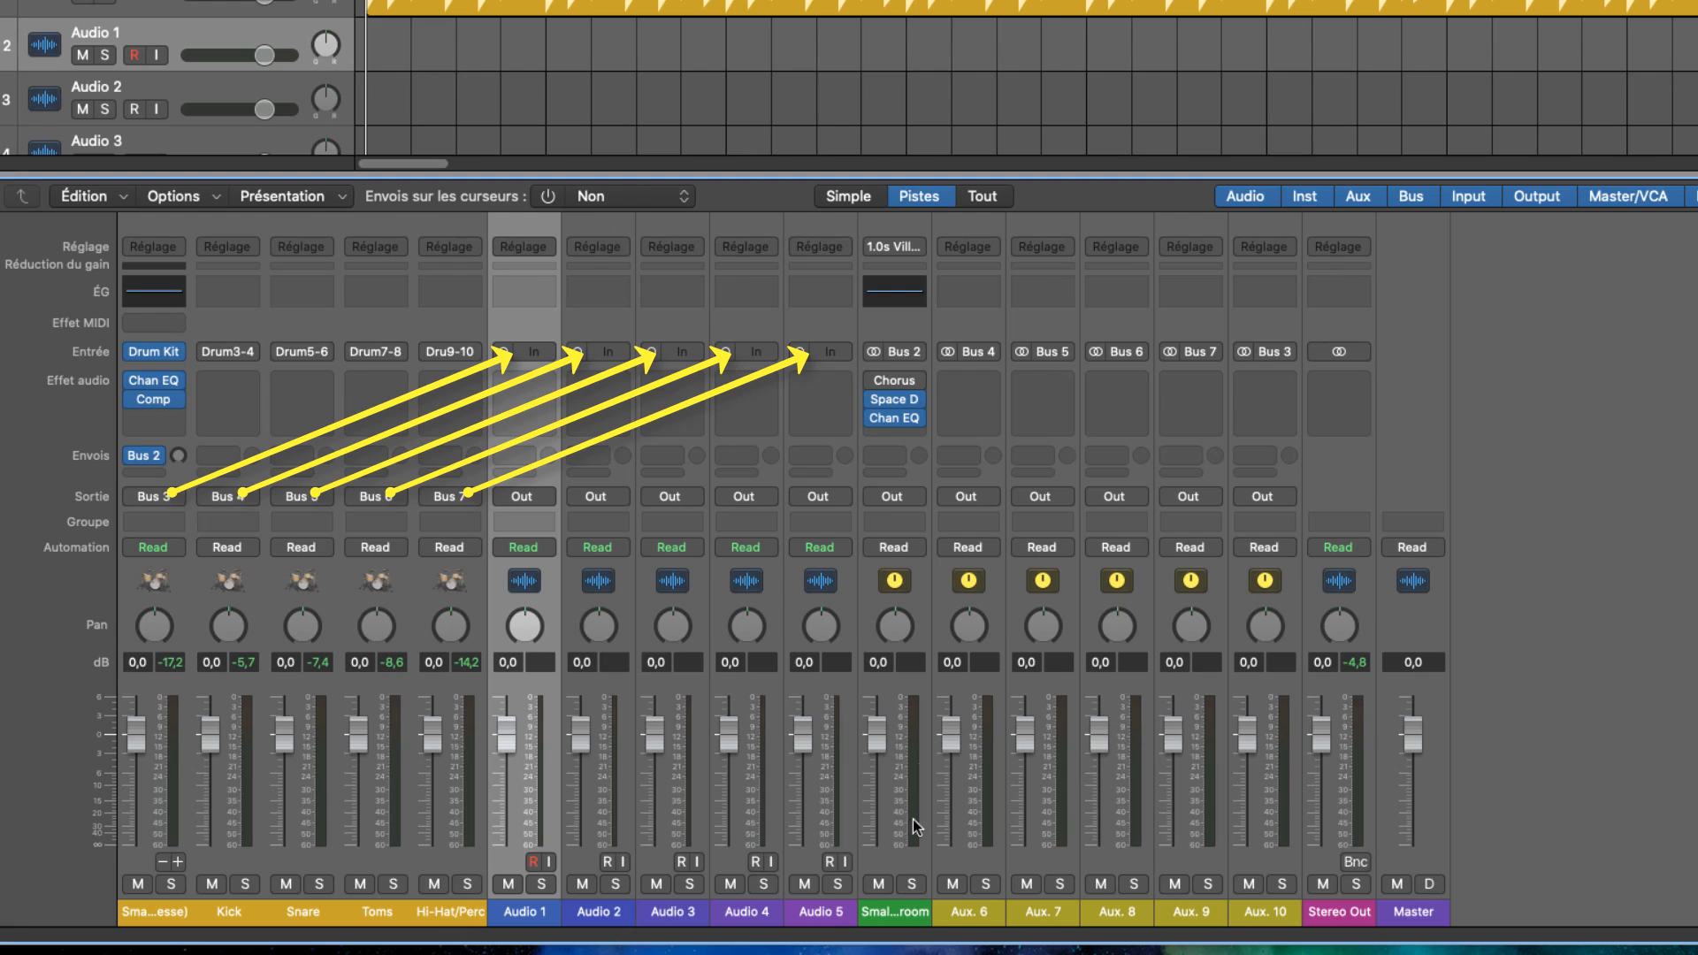
pyautogui.keyDown('shift'); pyautogui.click(832, 912); pyautogui.keyUp('shift')
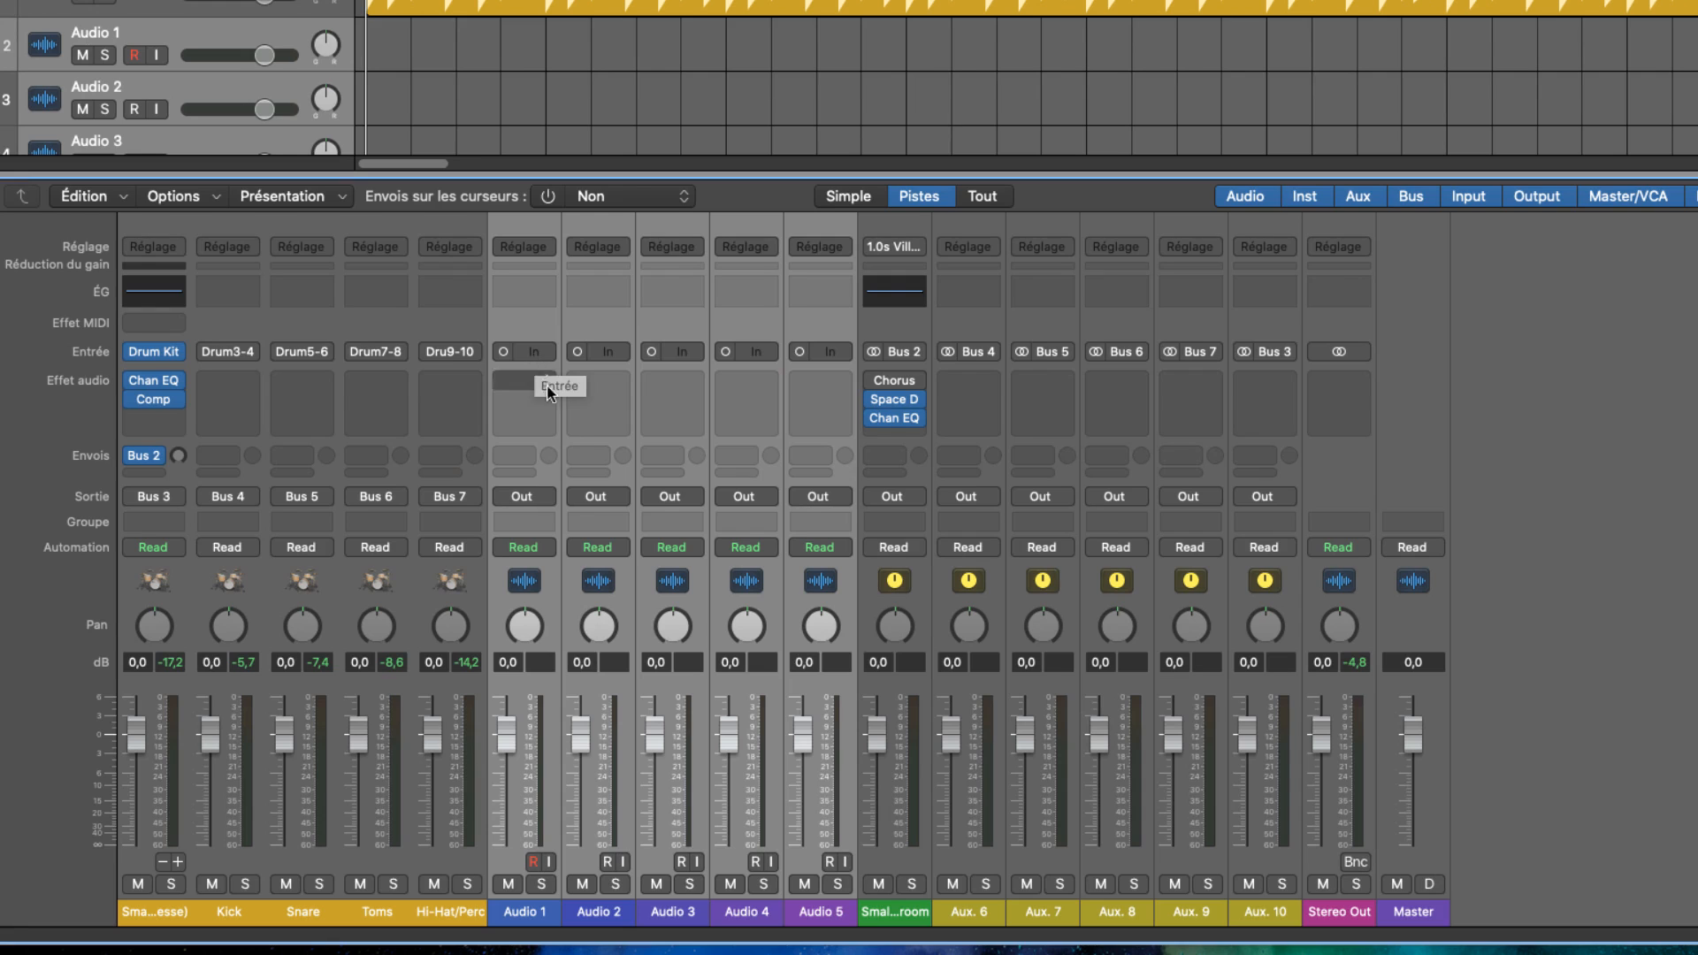
pyautogui.press('alt')
pyautogui.click(534, 350)
pyautogui.moveTo(575, 395)
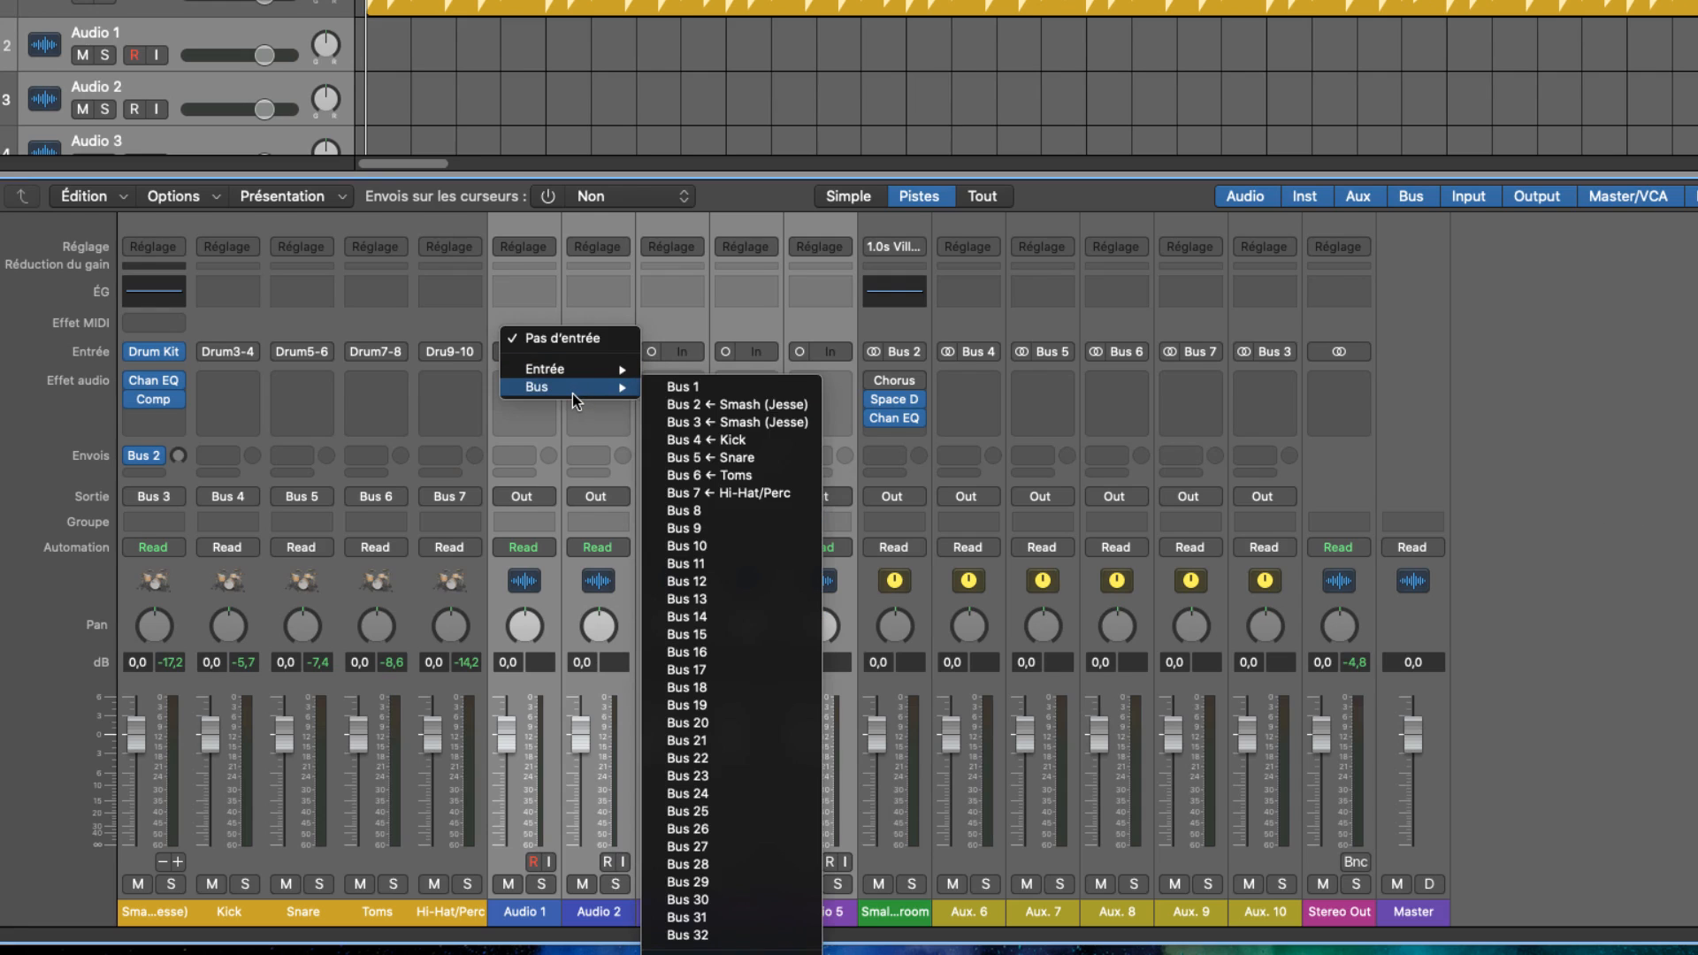
pyautogui.click(757, 424)
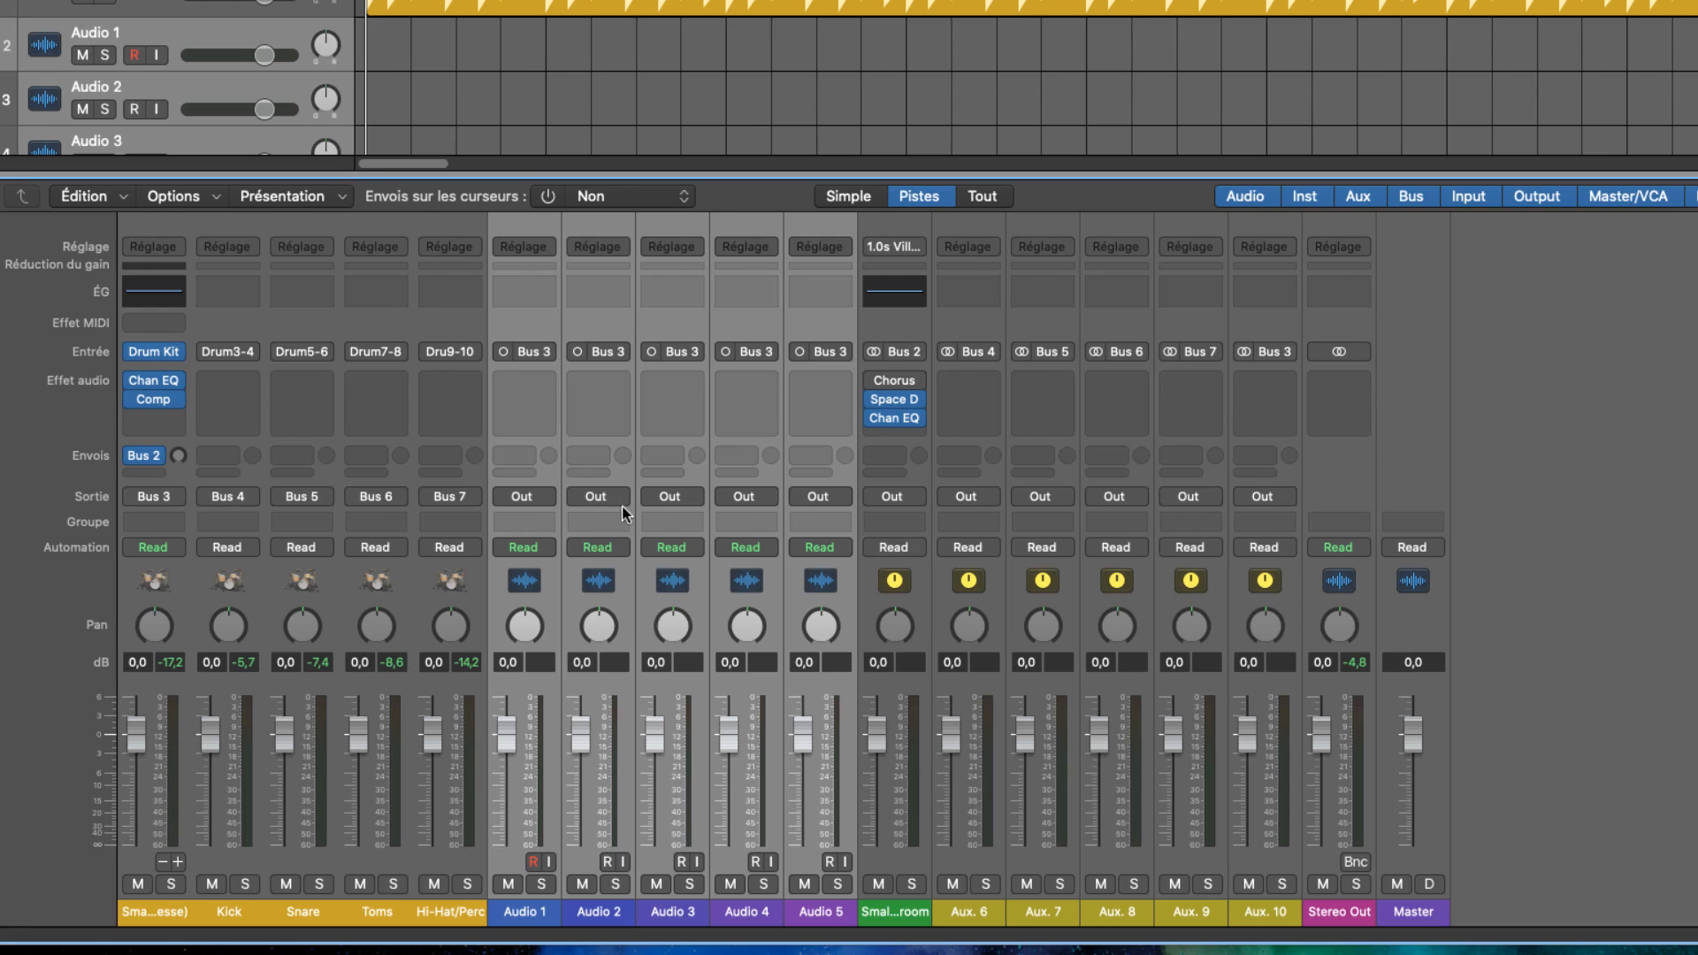
# - Reassign the selected audio strips' inputs in ascending order, from Bus 3 on Audio 1 to Bus 7 on Audio 5
pyautogui.click(527, 353)
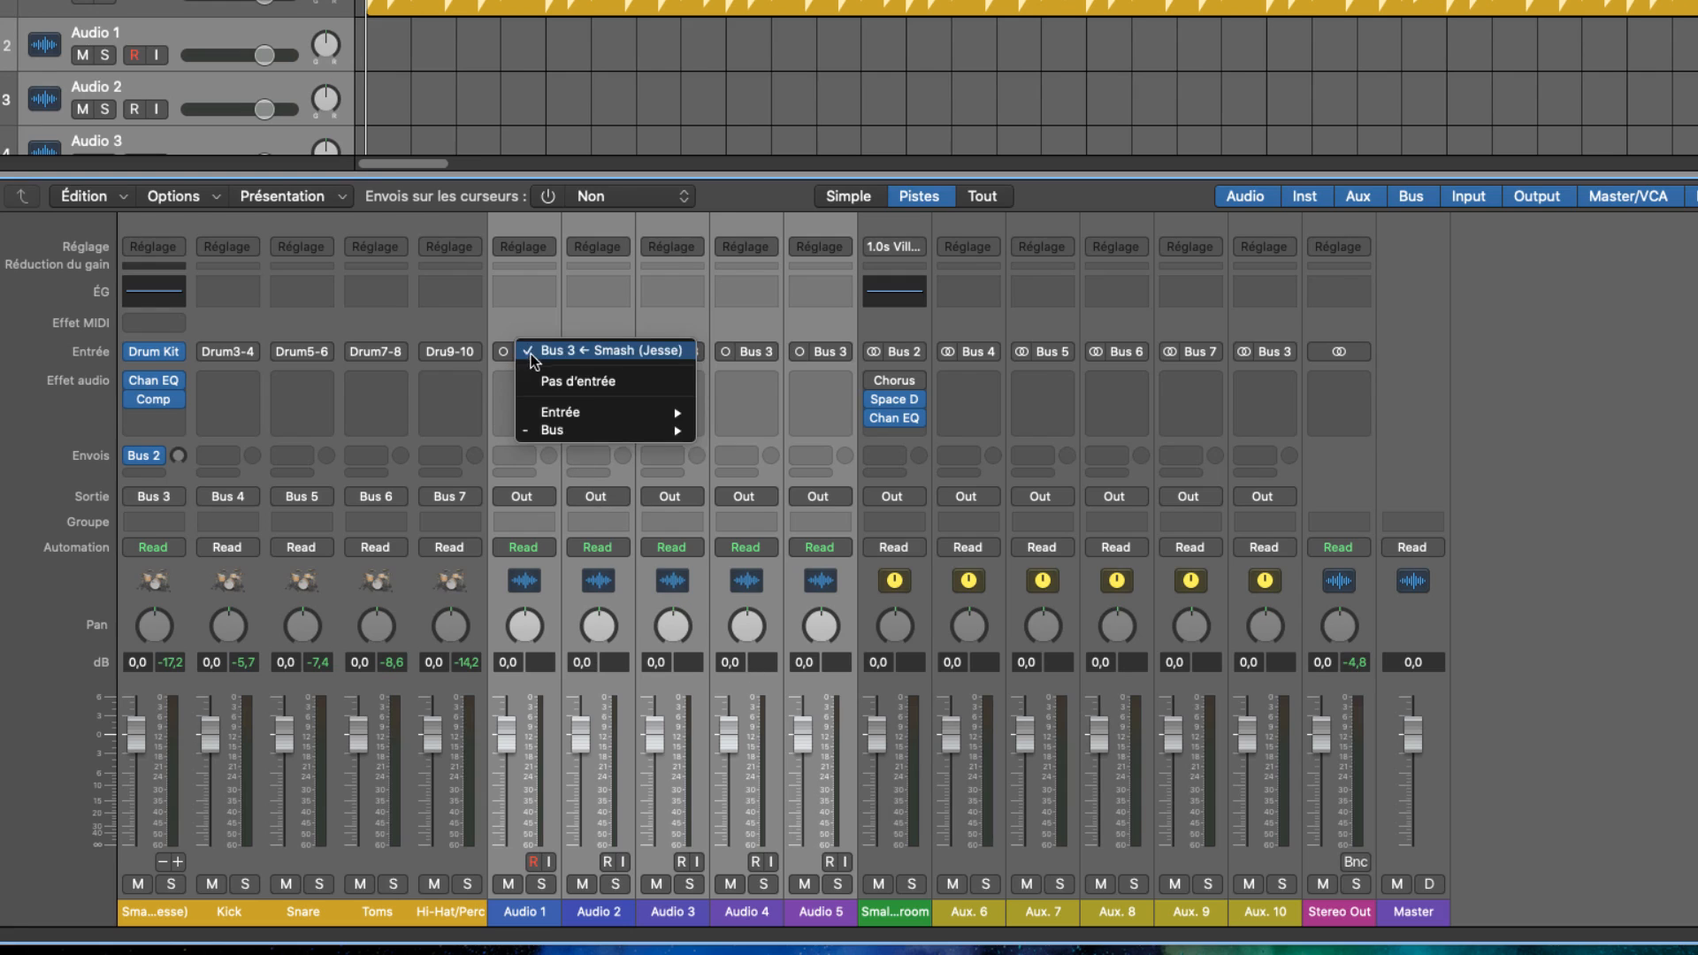
pyautogui.moveTo(590, 432)
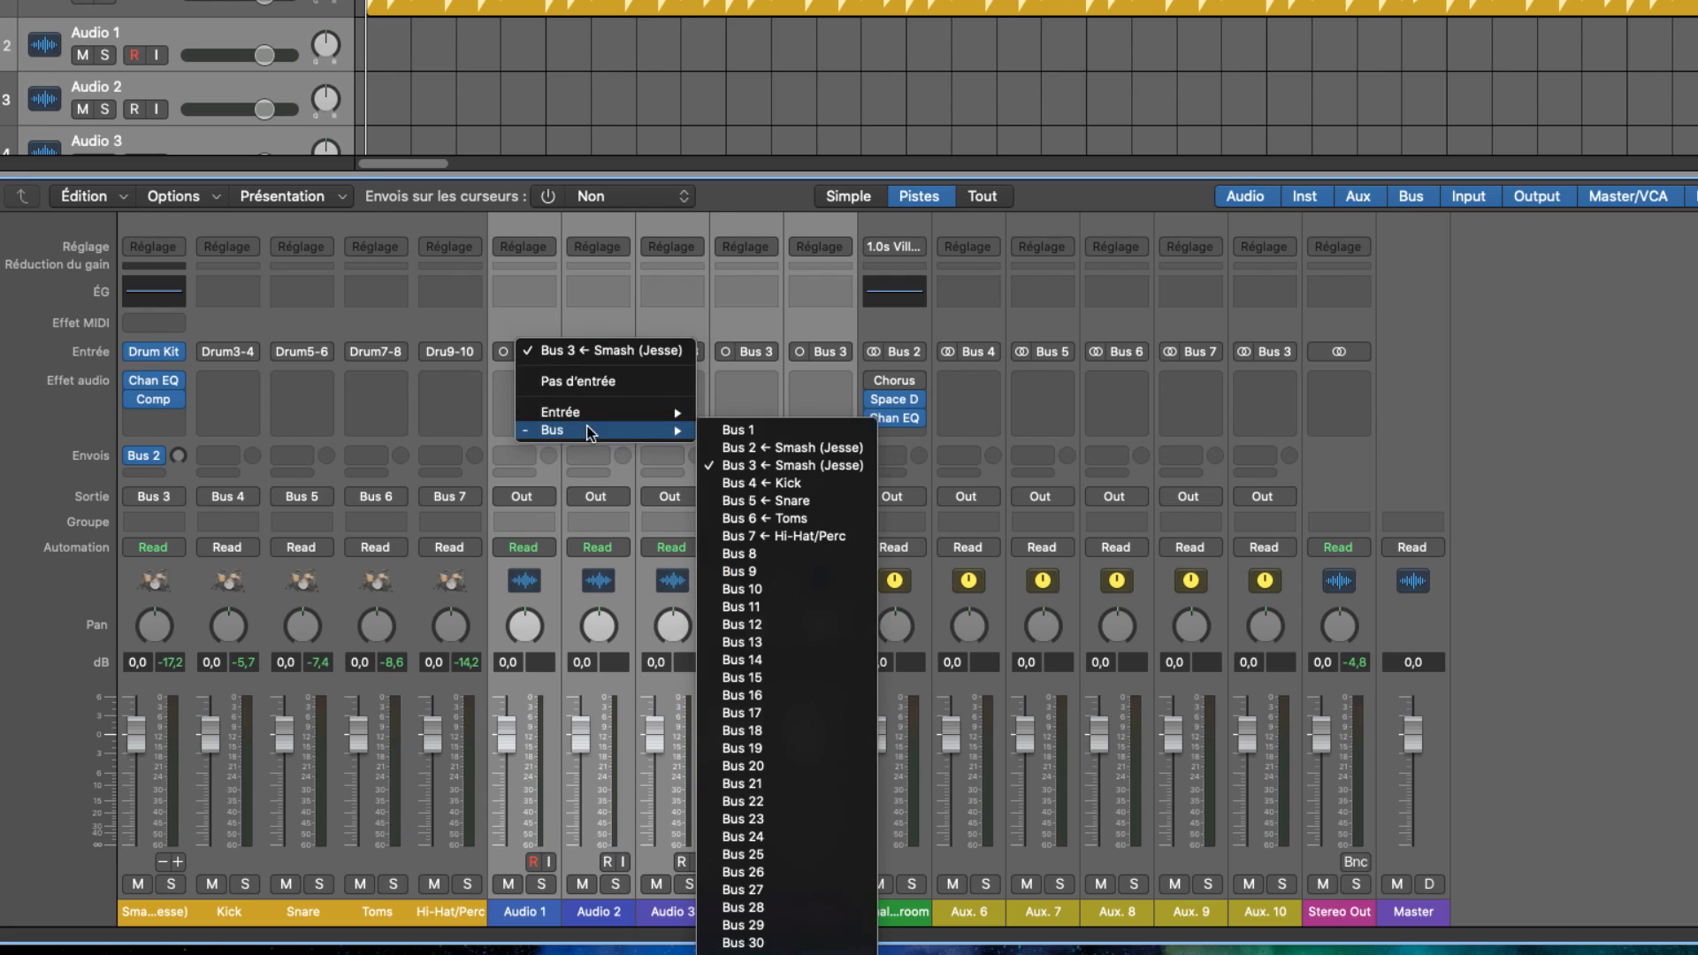
pyautogui.click(766, 465)
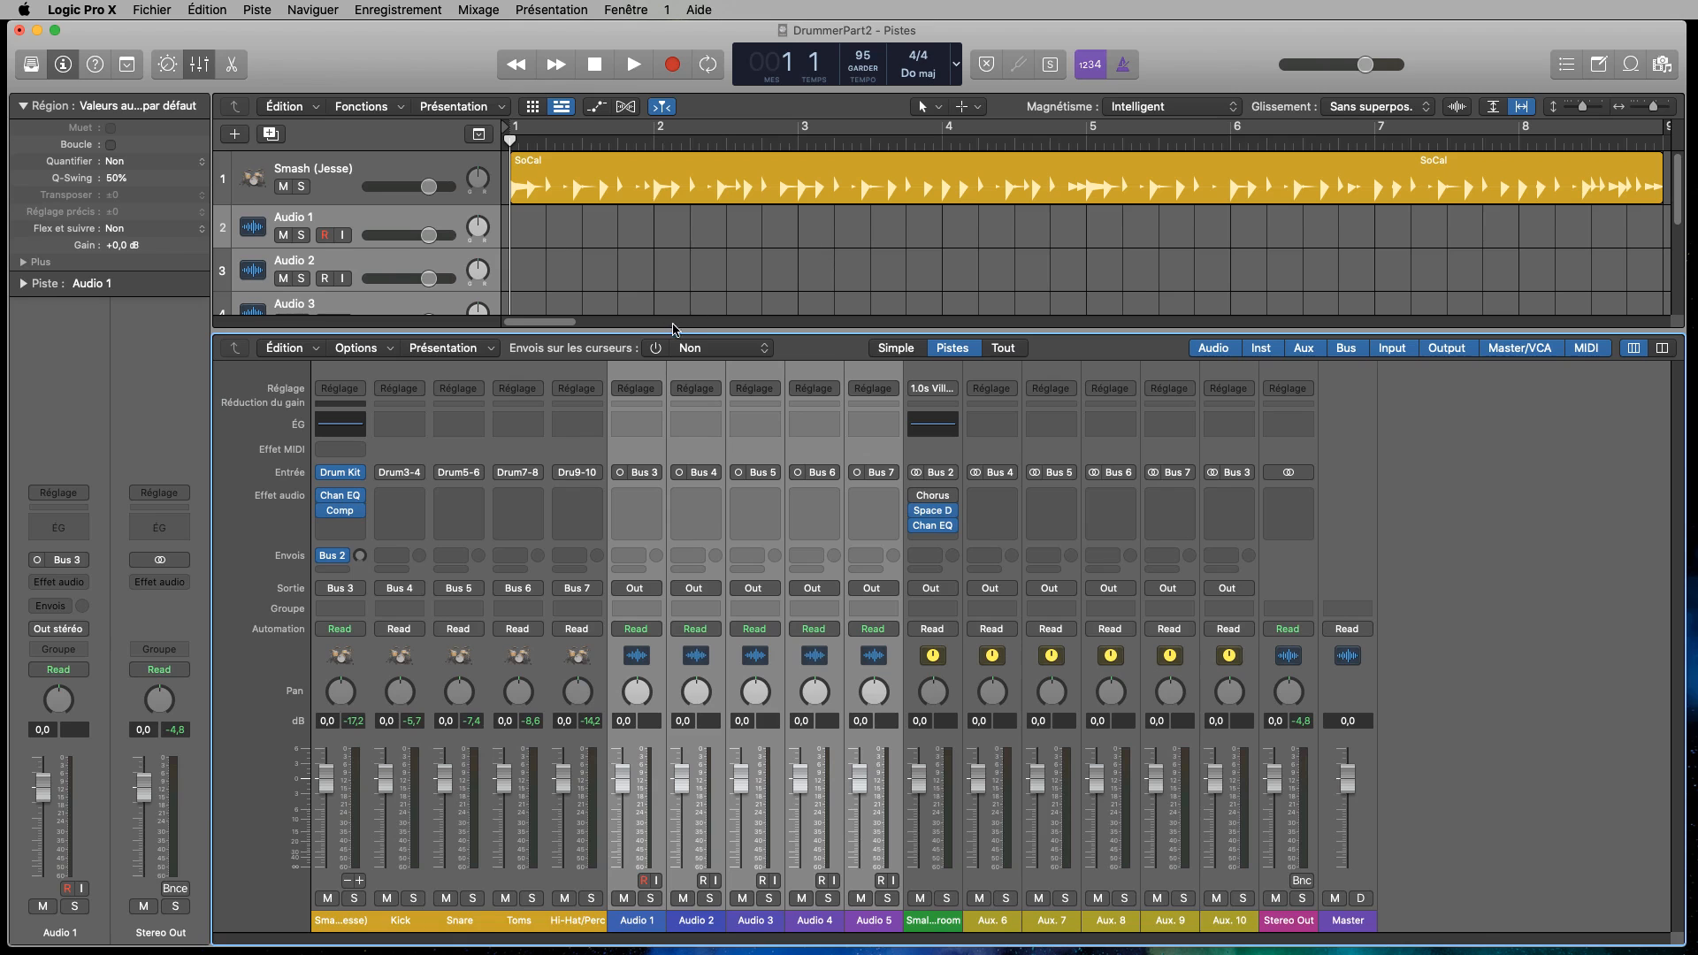
# - Enlarge the tracks area to show all five audio tracks and record-enable Audio 1 to Audio 5
pyautogui.moveTo(677, 333); pyautogui.dragTo(663, 452)
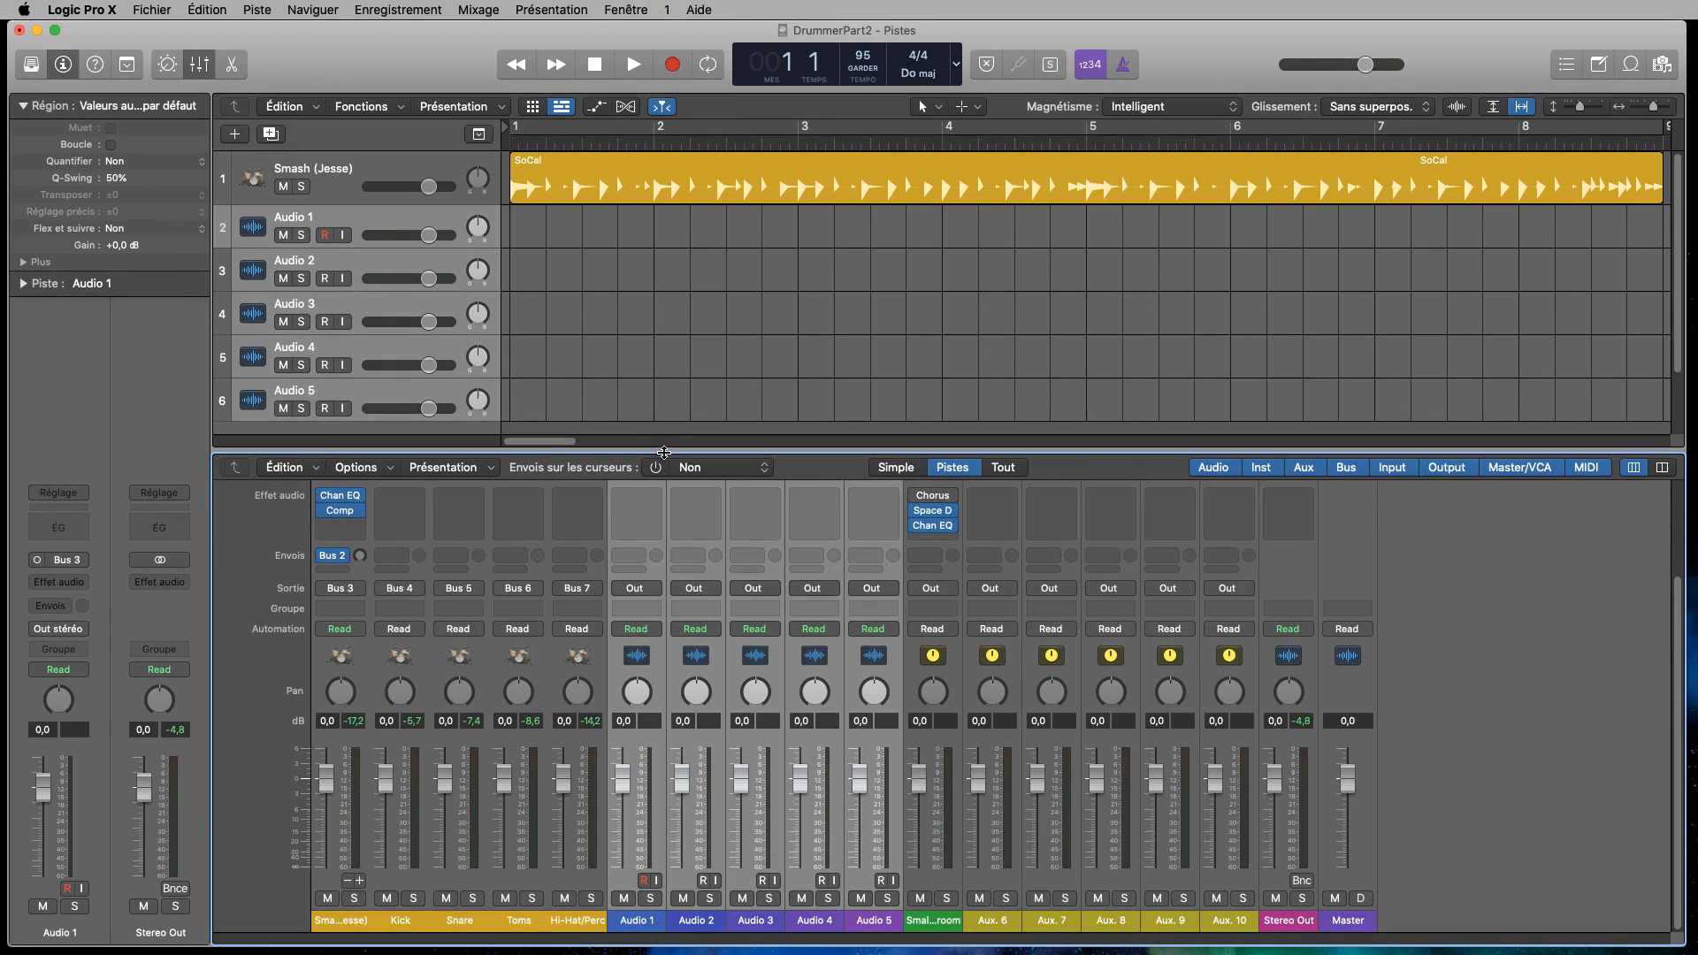
pyautogui.moveTo(328, 237); pyautogui.dragTo(322, 395)
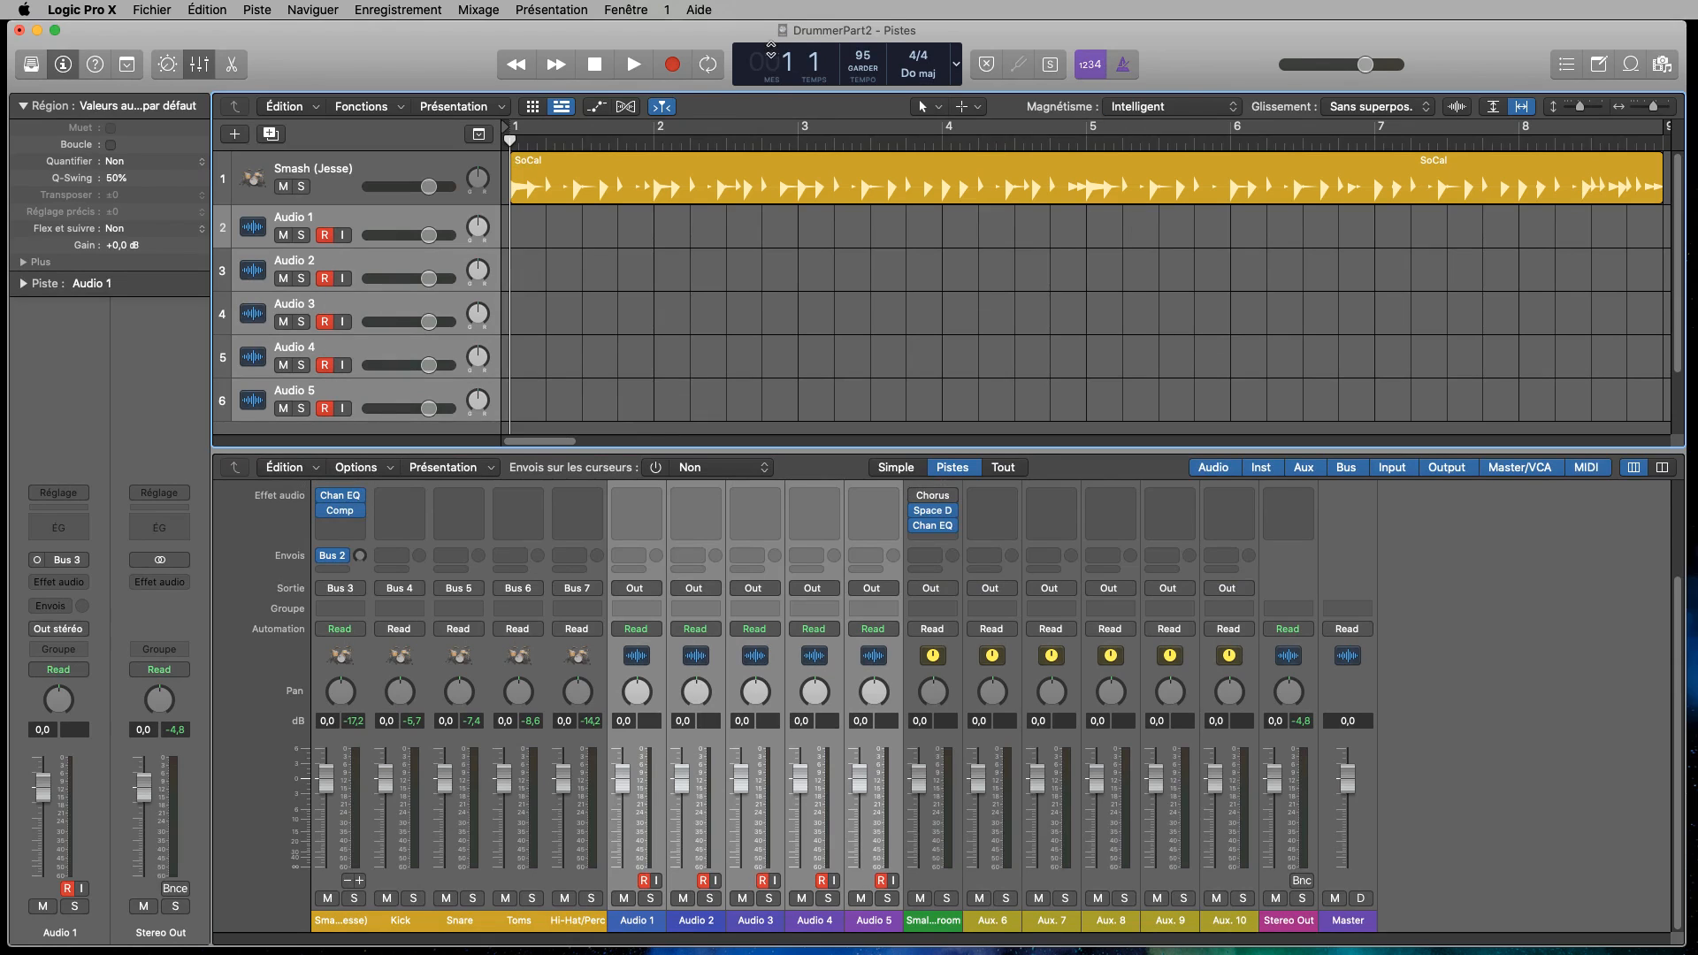
# - Record the drum outputs onto the five audio tracks until bar 10, return the playhead to the start, and disarm the tracks
pyautogui.click(672, 66)
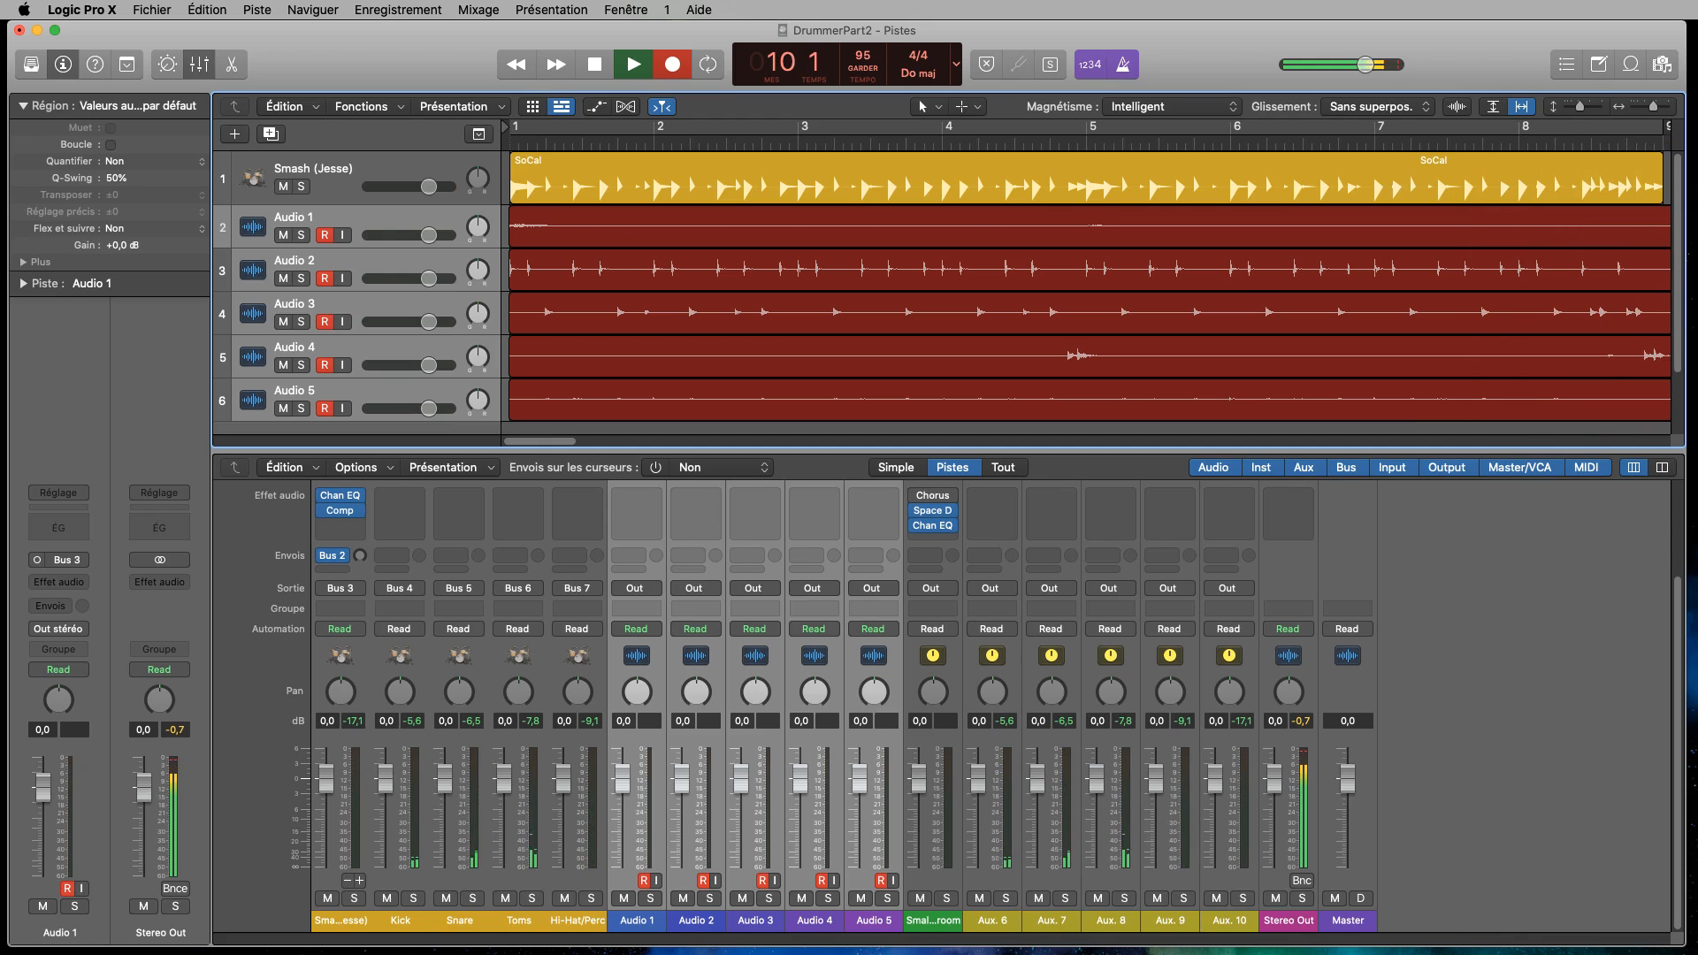
pyautogui.press('space')
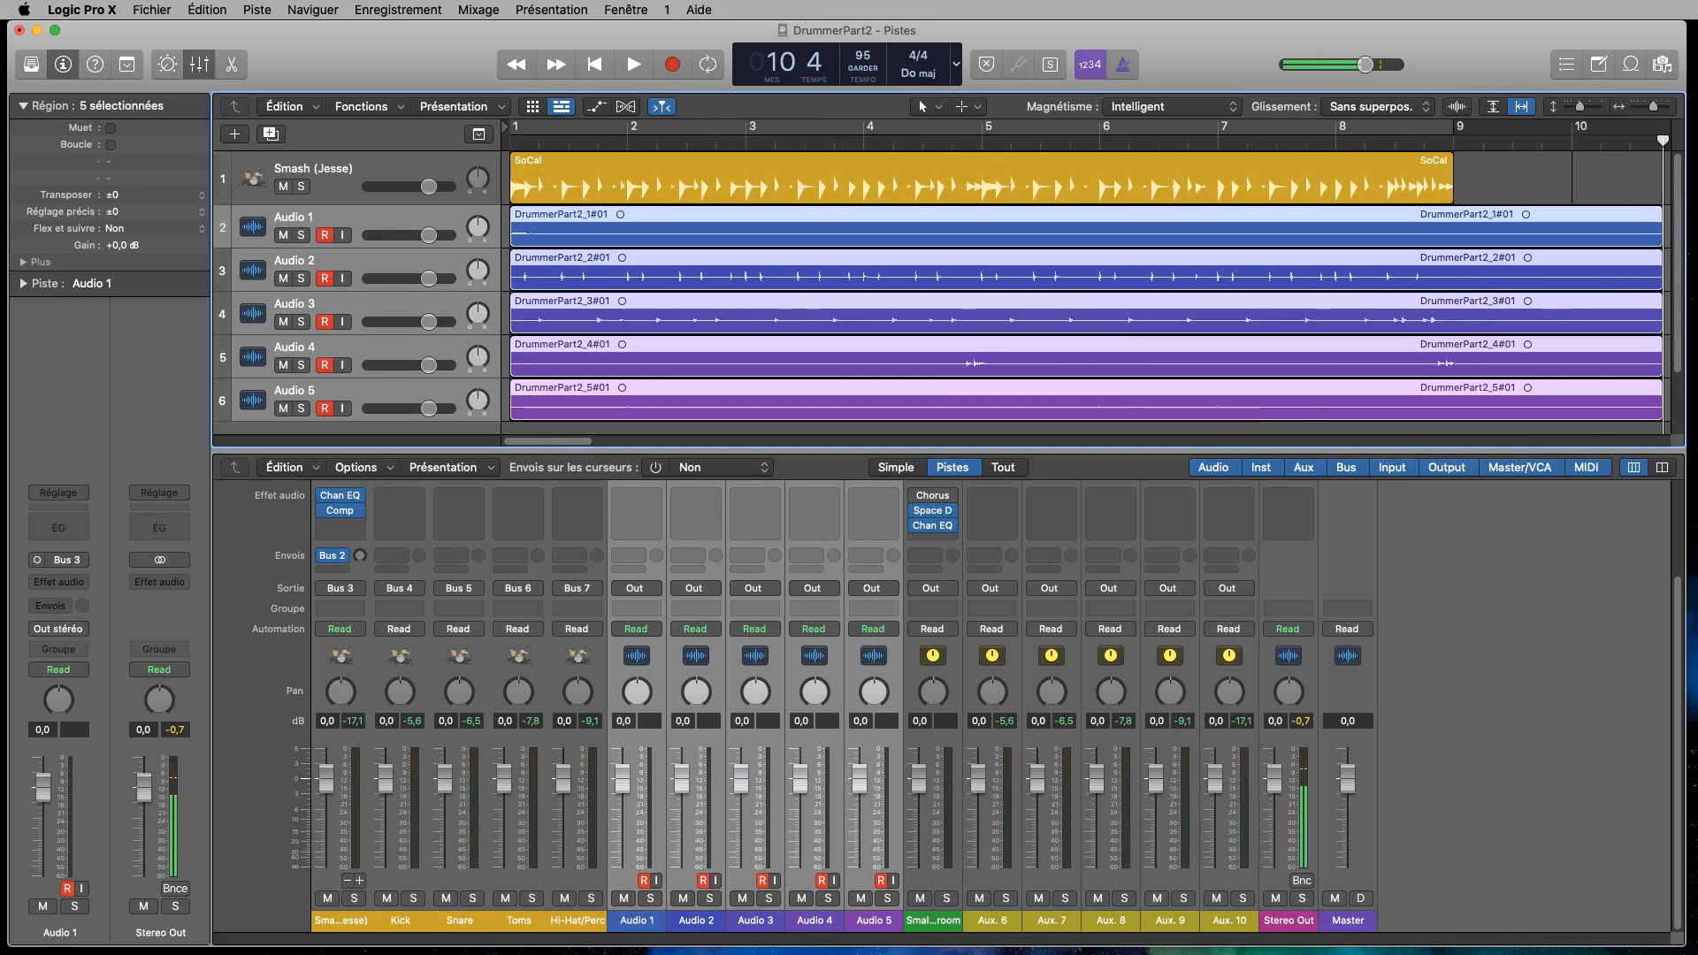
pyautogui.click(597, 64)
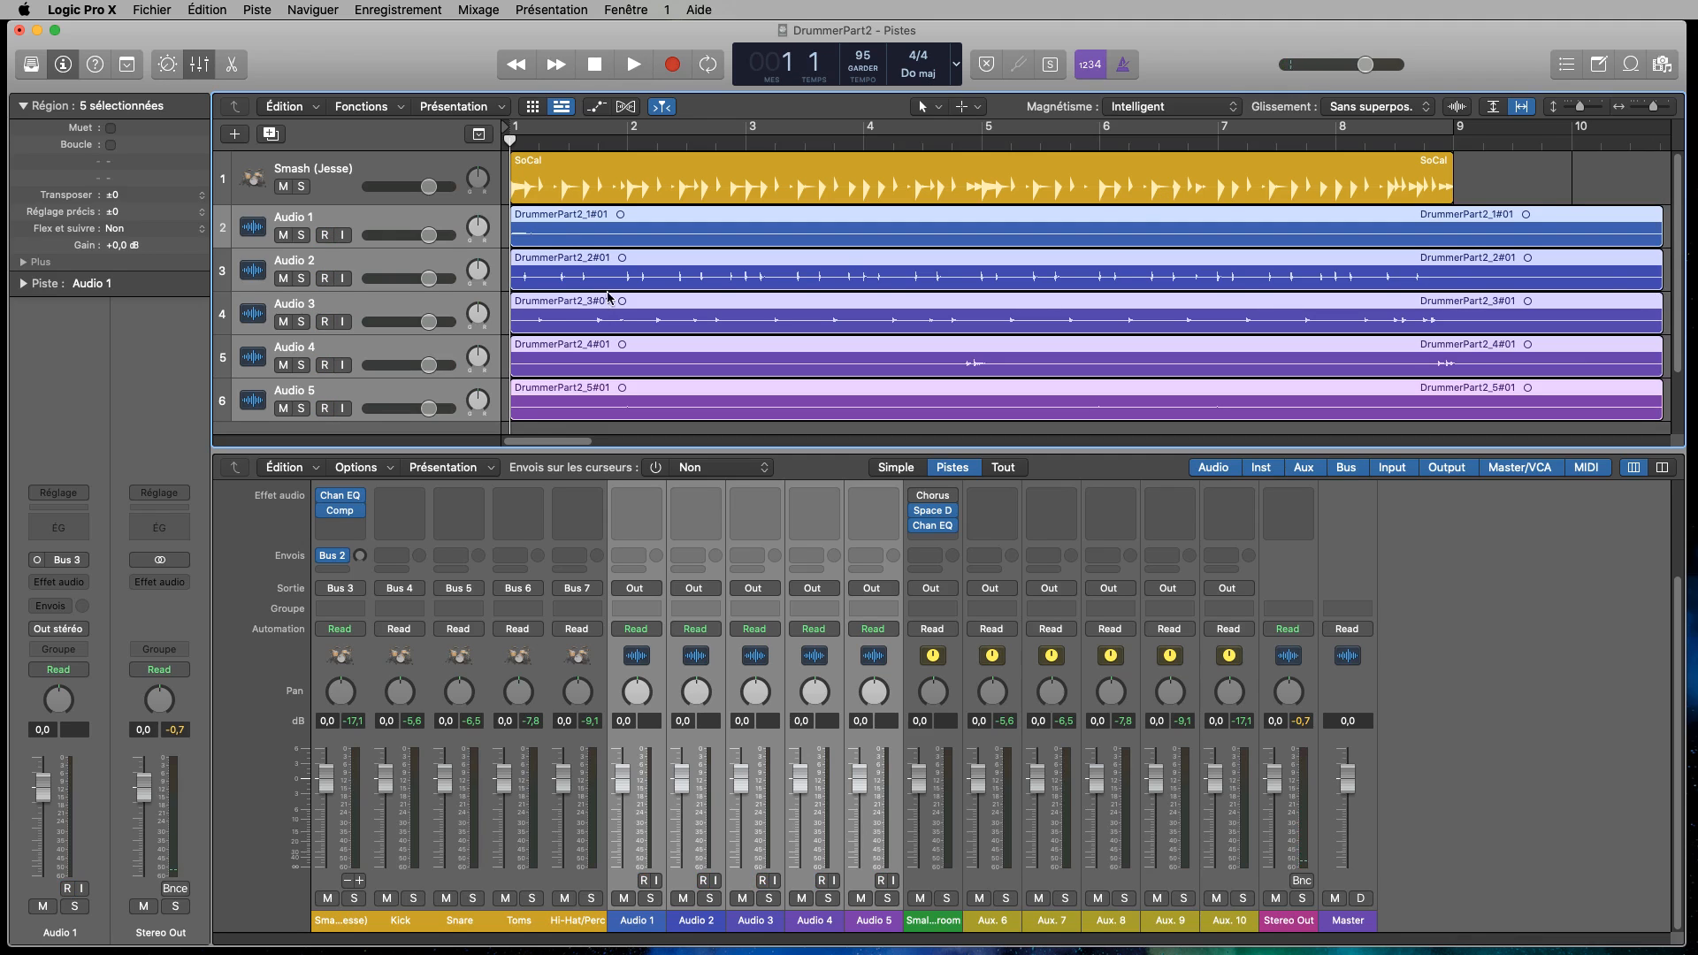
pyautogui.click(376, 223)
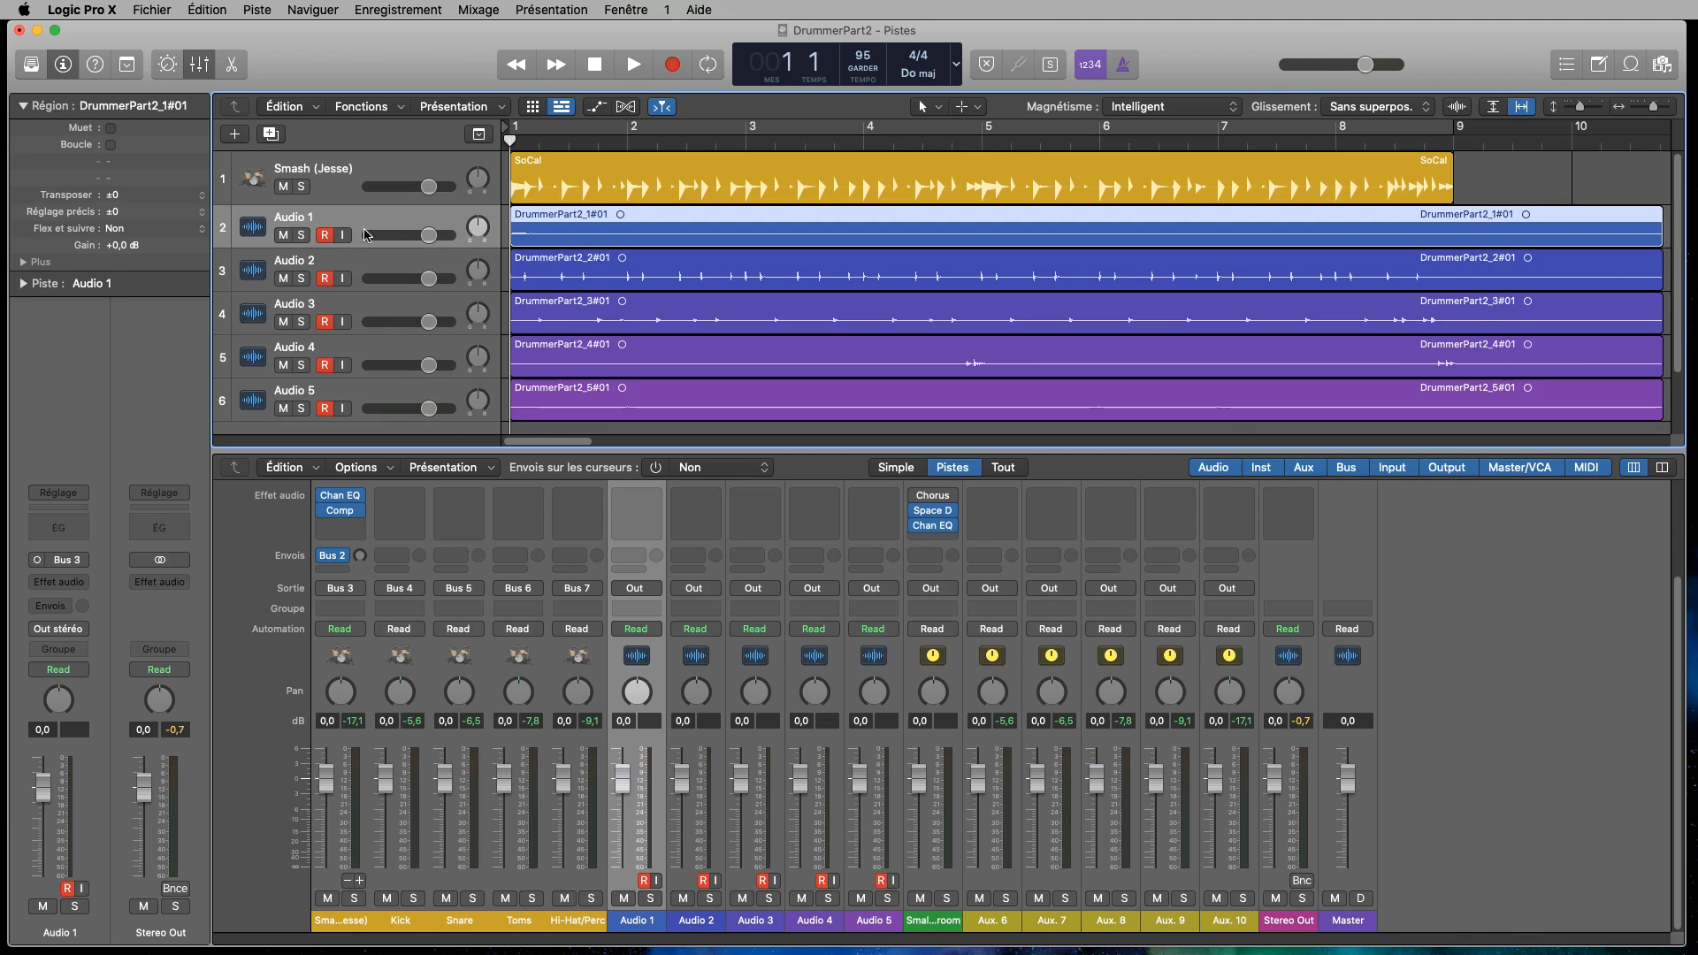
pyautogui.click(327, 235)
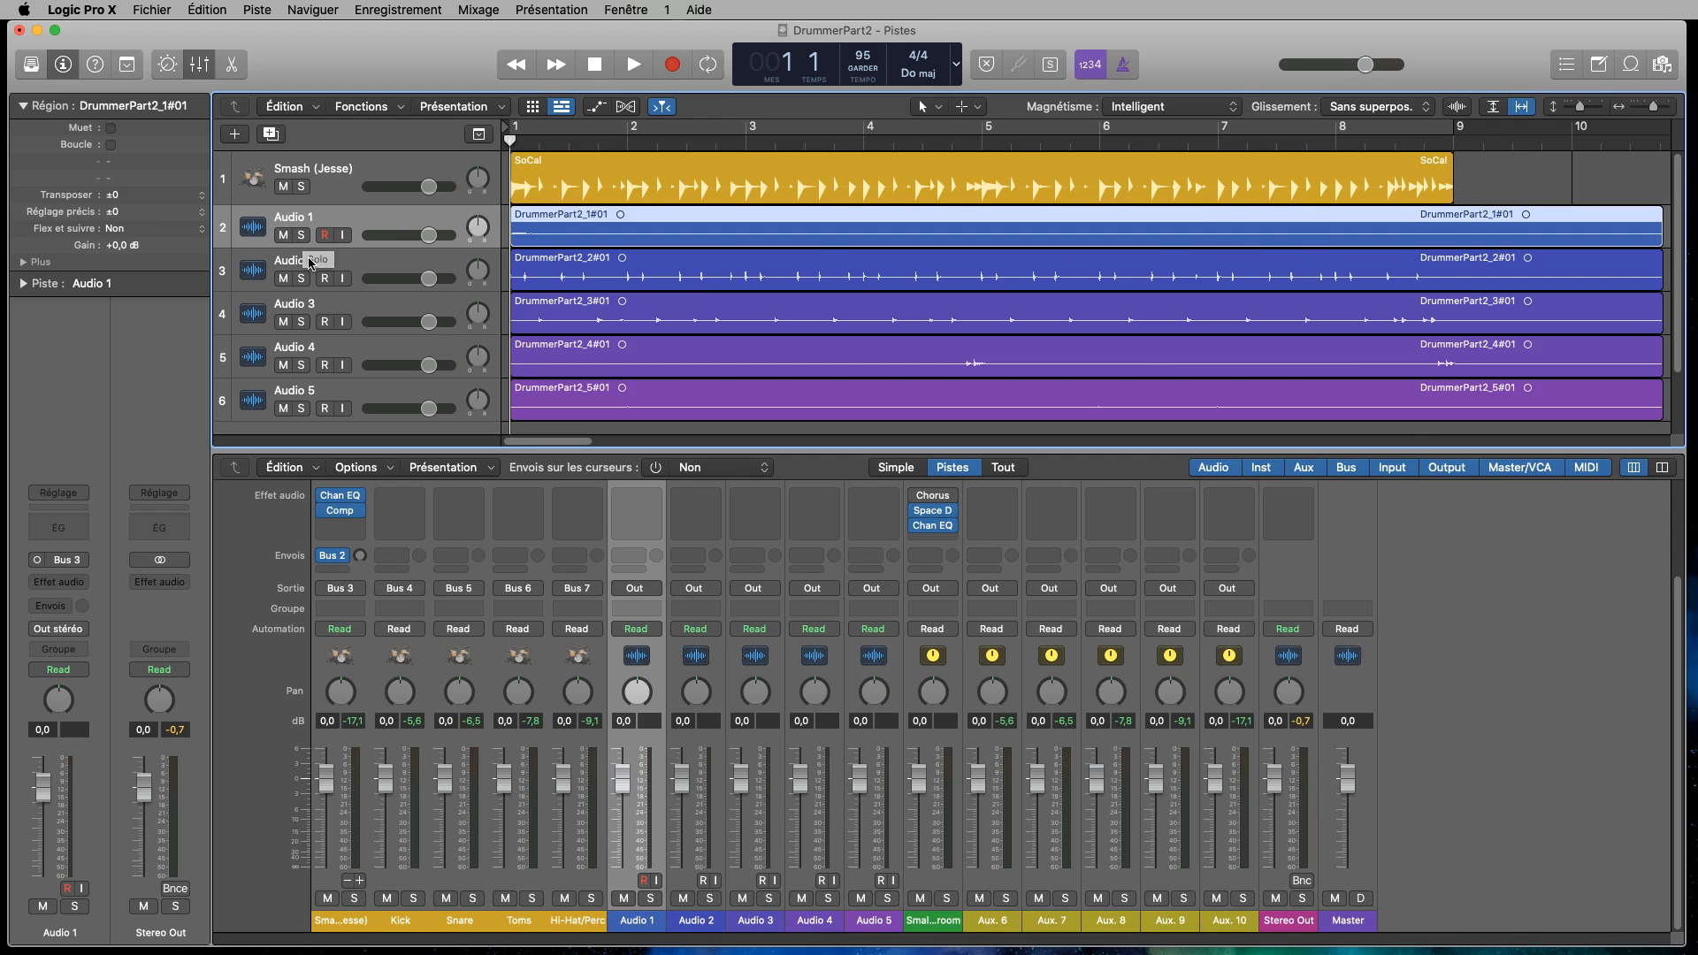
# - Play back the recording while soloing Audio 3, Audio 4 and Audio 2 in turn, and stop playback
pyautogui.click(373, 321)
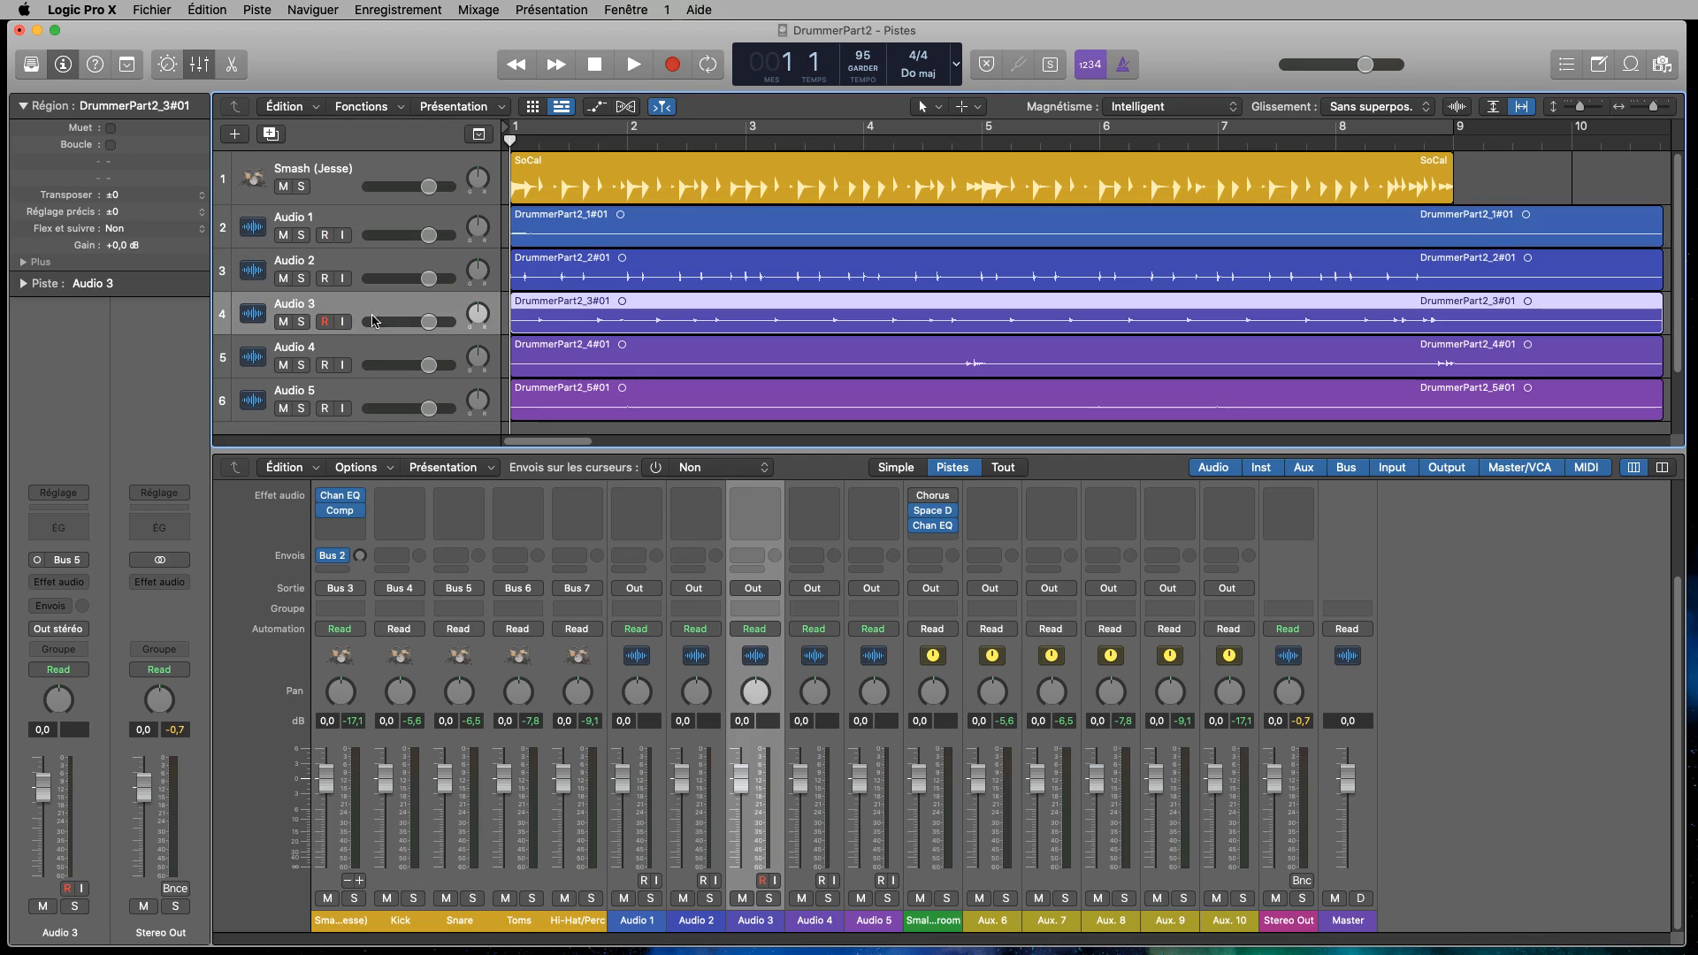
pyautogui.click(302, 324)
pyautogui.press('space')
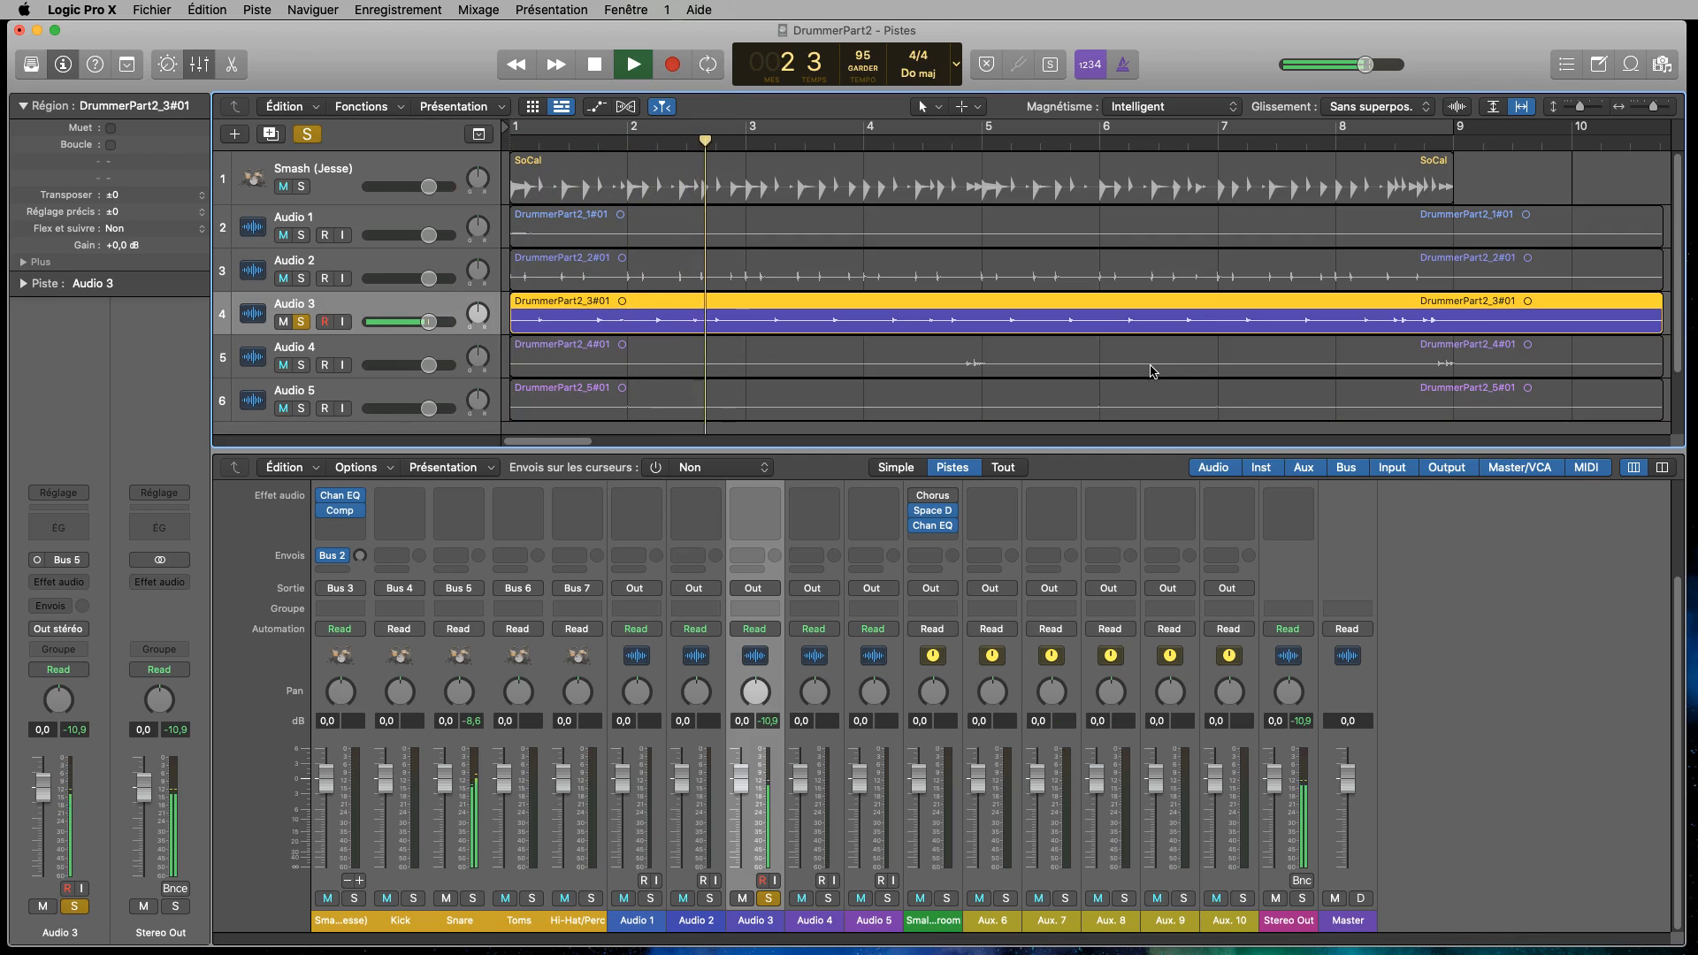
pyautogui.press('s')
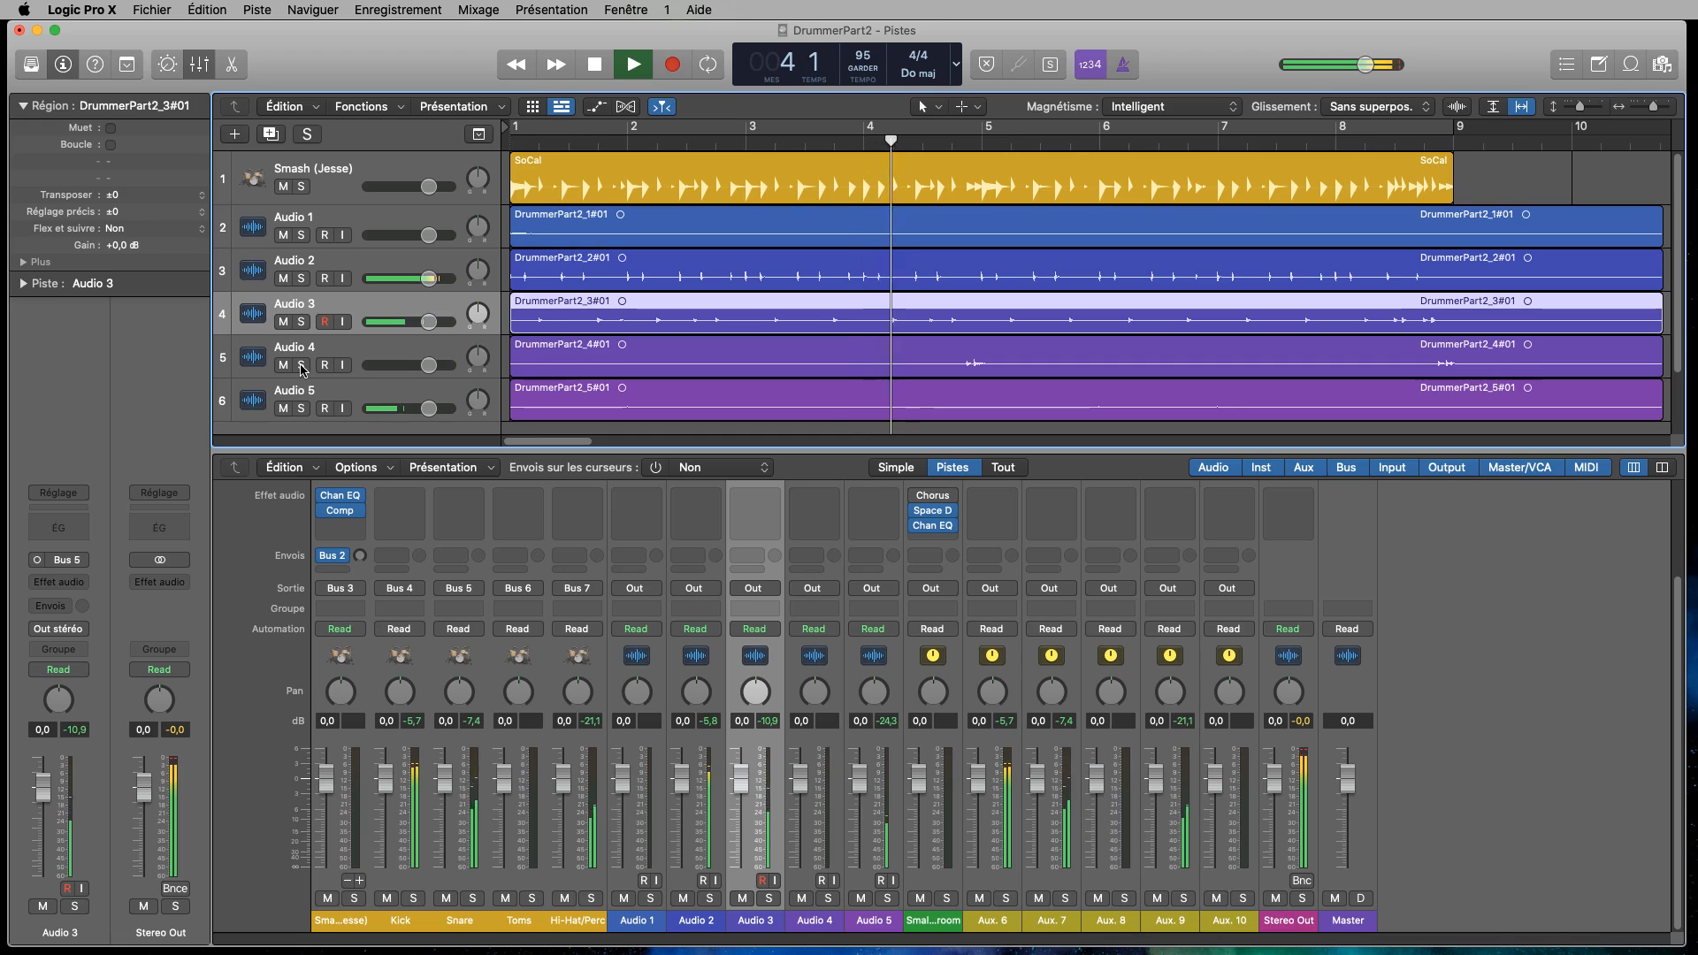
pyautogui.click(302, 366)
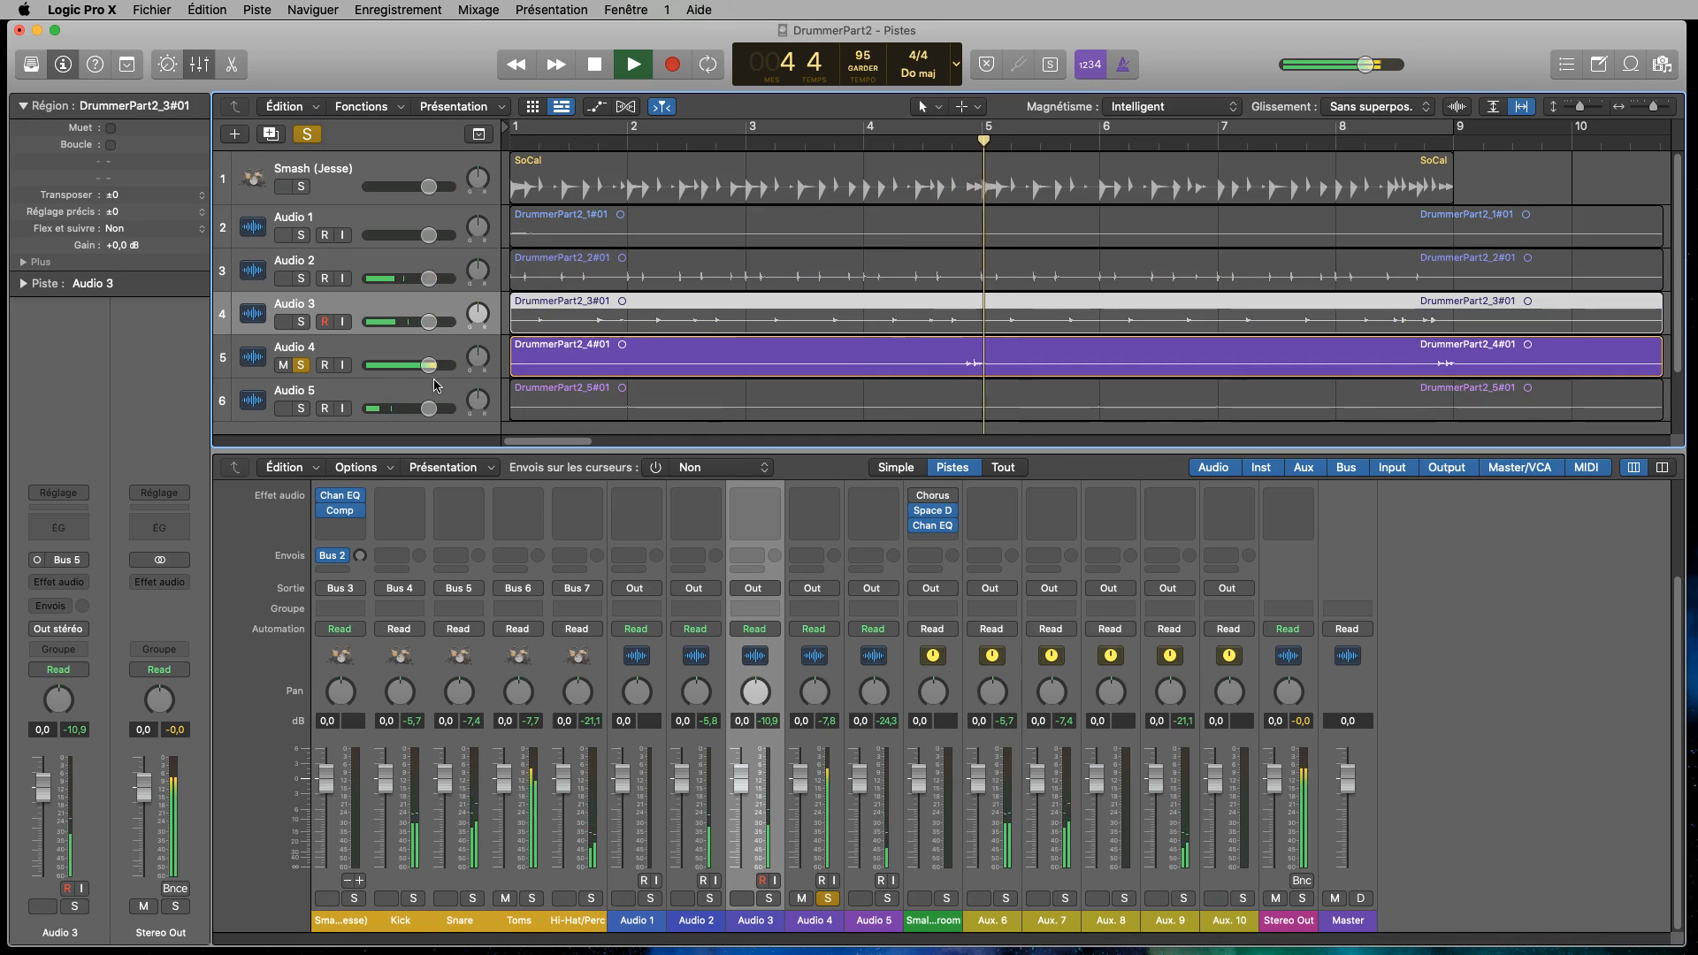
pyautogui.click(301, 366)
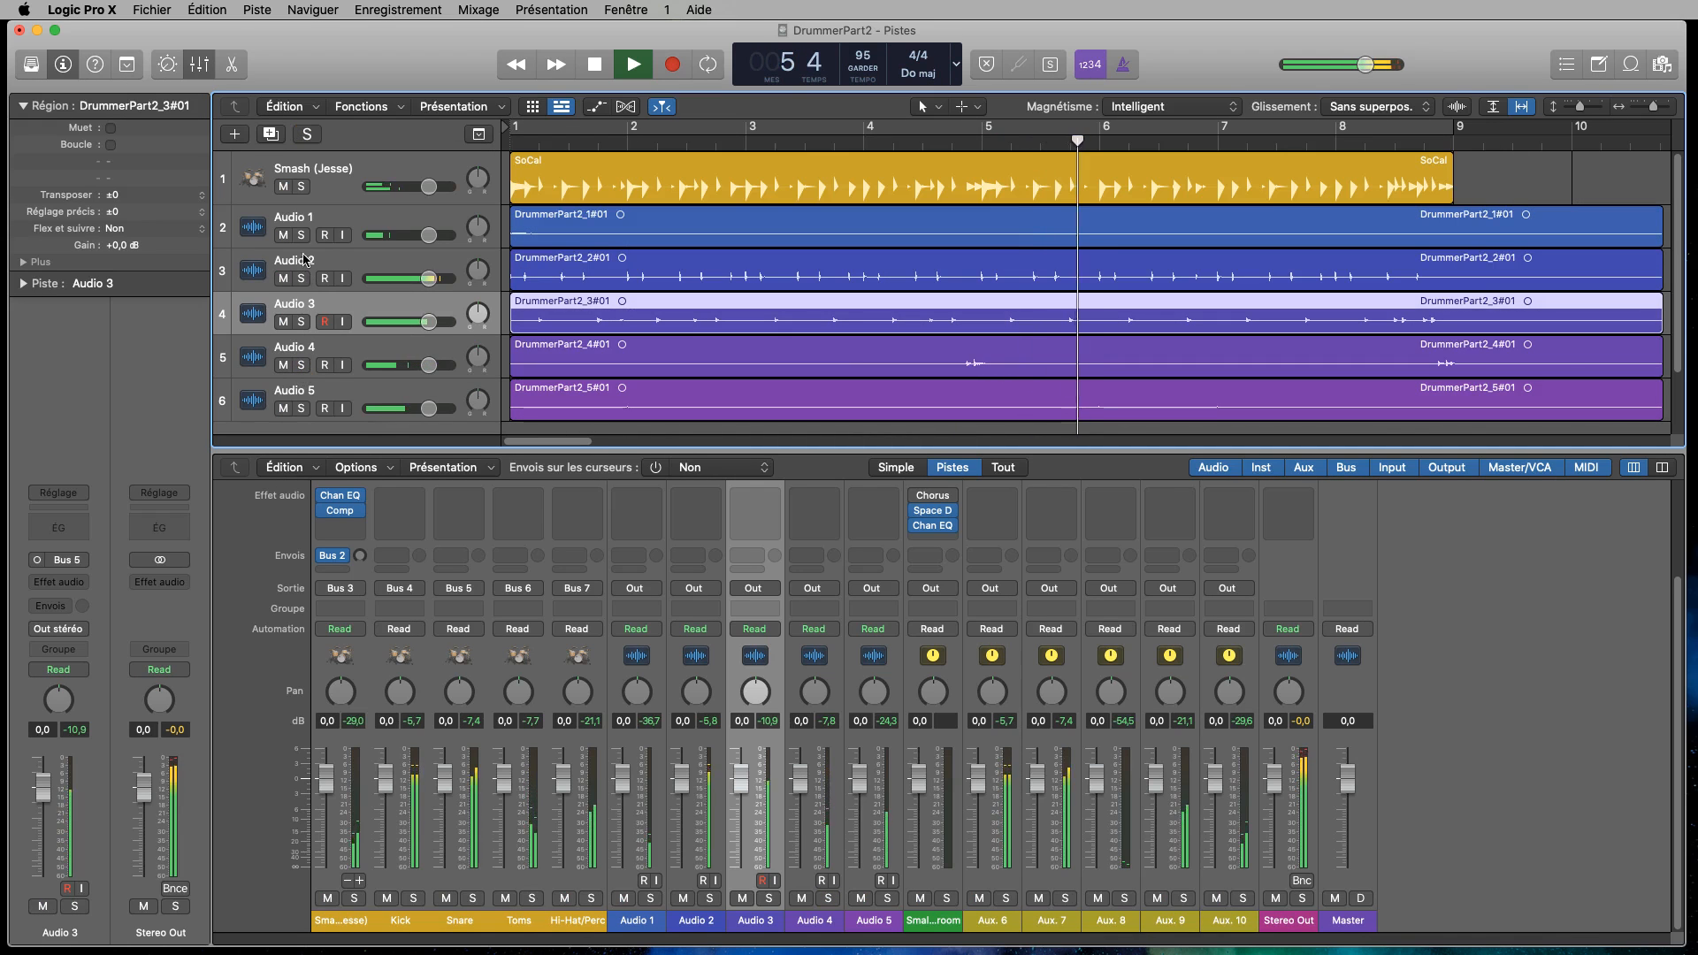
pyautogui.click(301, 280)
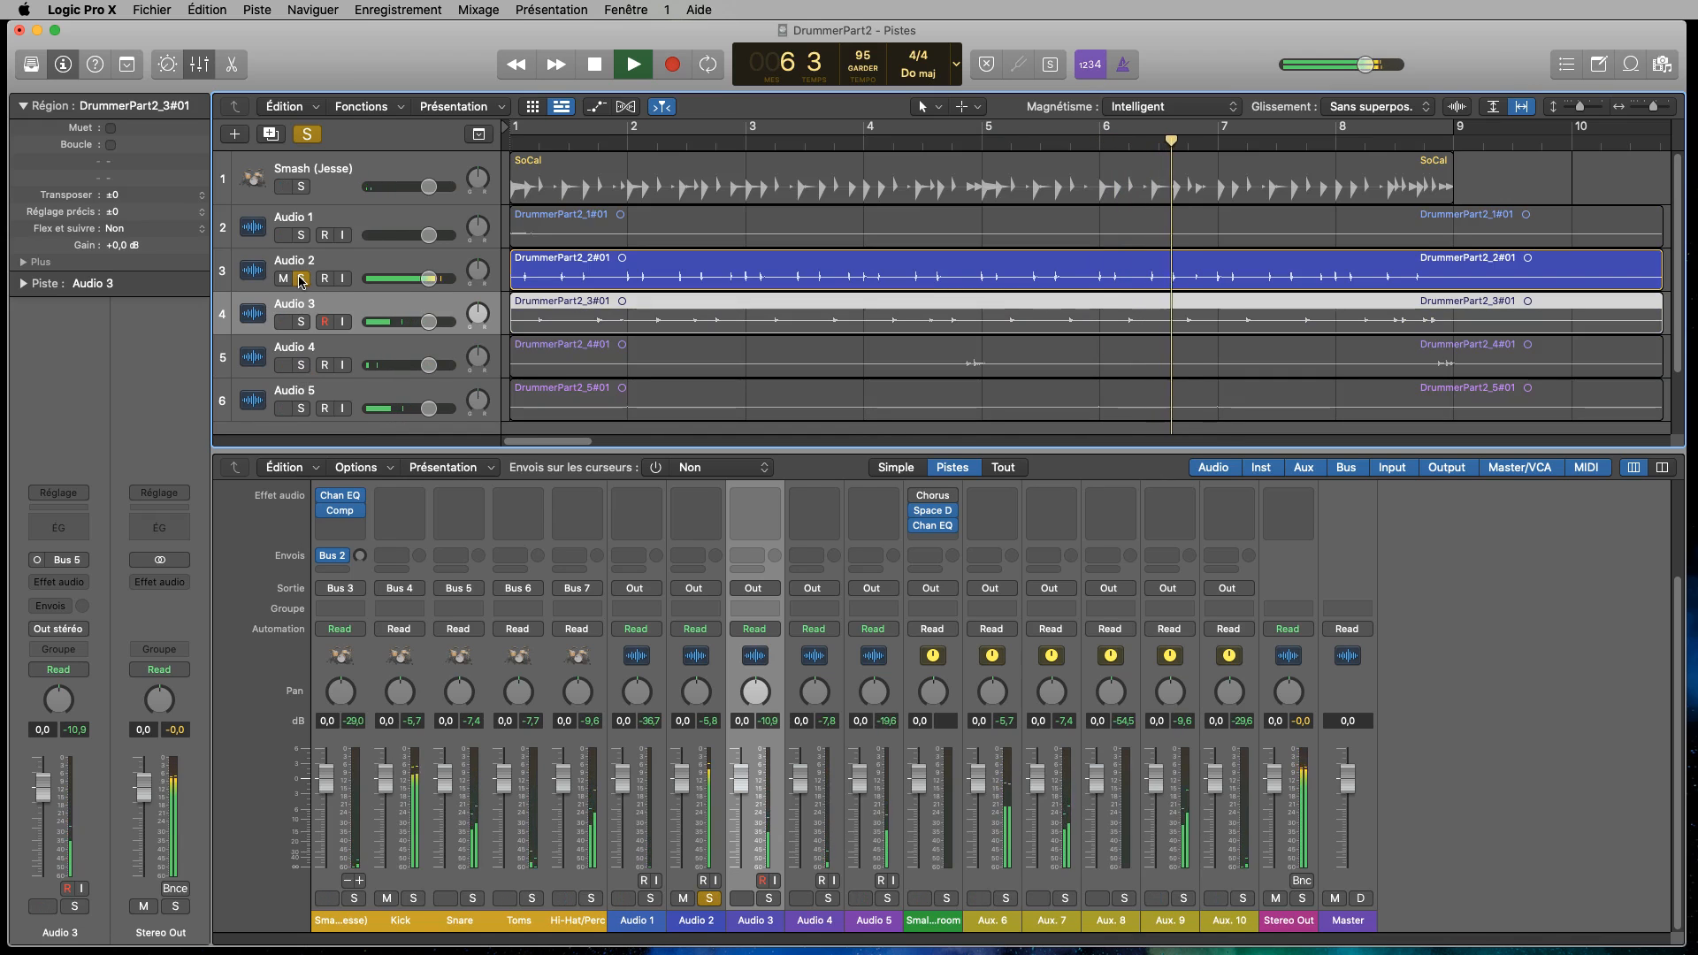
pyautogui.click(301, 279)
pyautogui.press('space')
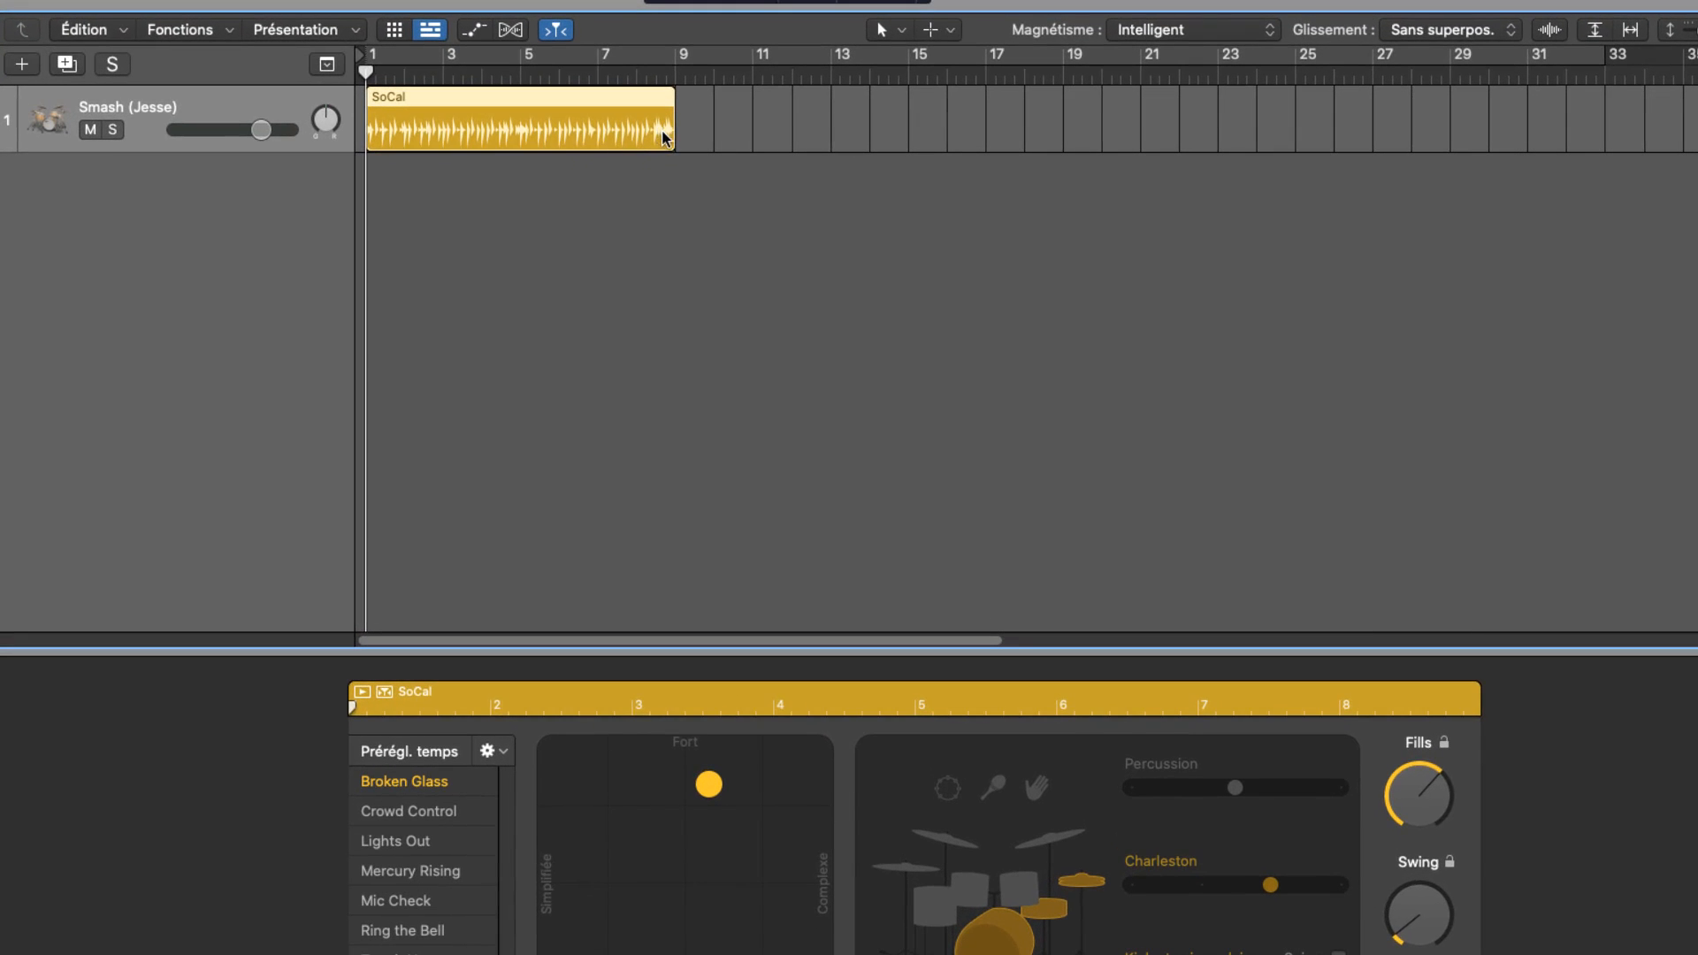
# - Try adding two eight-bar drummer regions after the SoCal region, from bar 9 to bar 25, and undo both
pyautogui.click(689, 121)
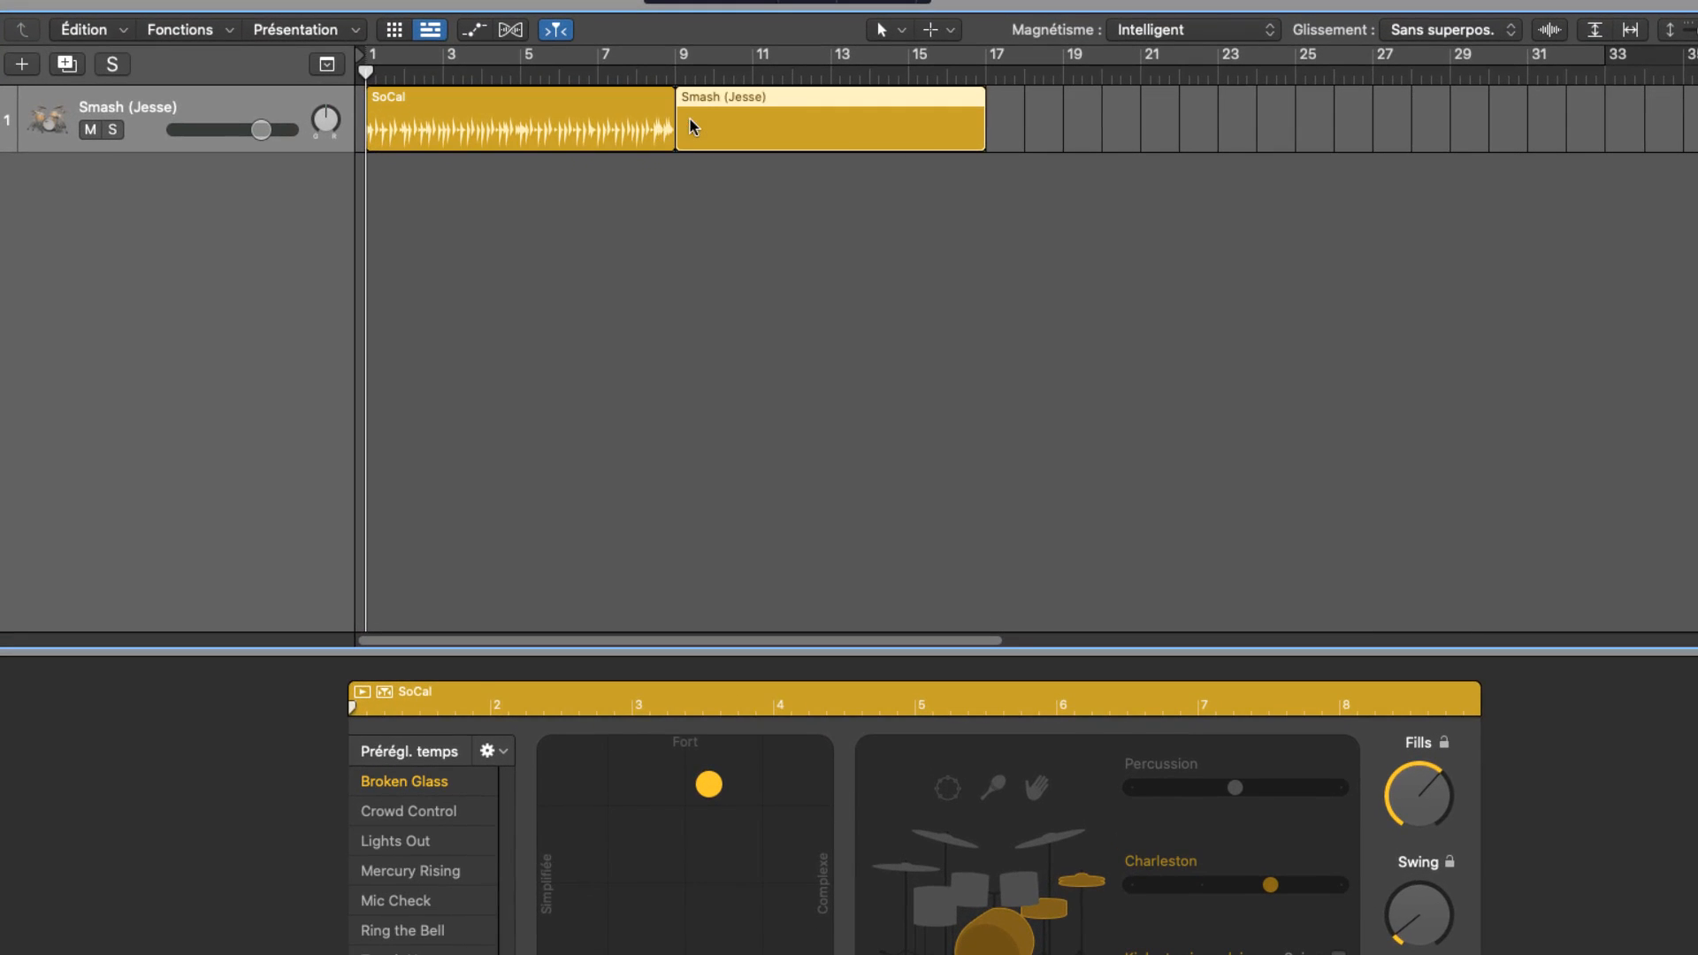
pyautogui.click(999, 120)
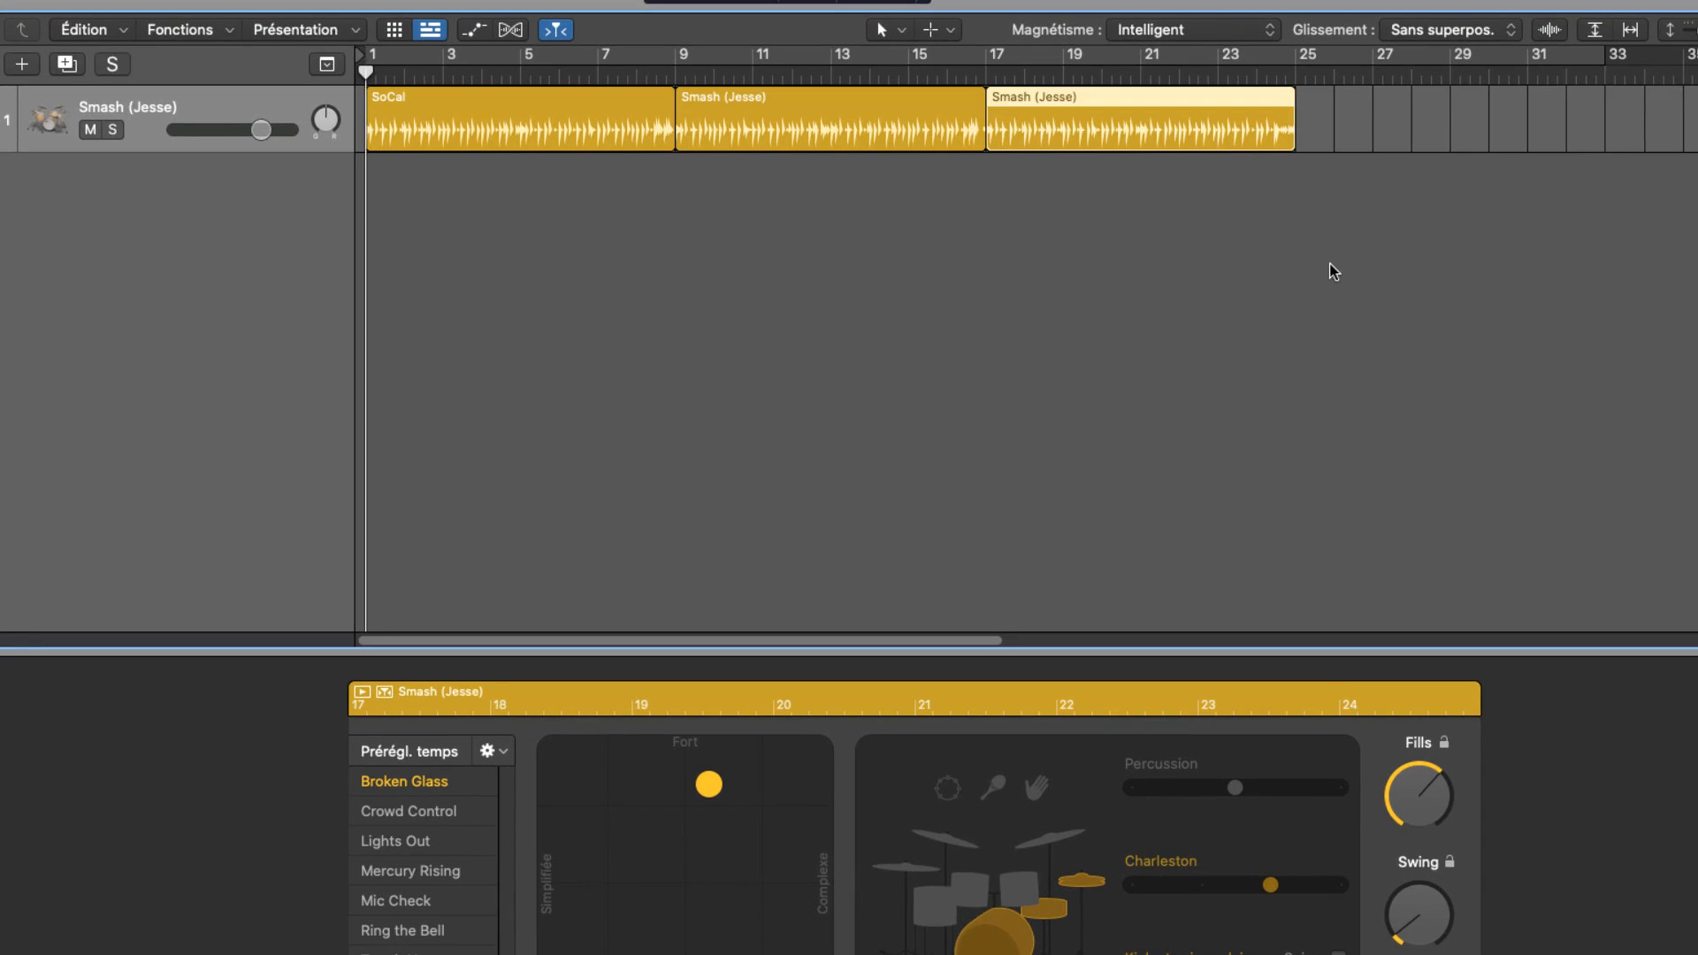
pyautogui.press('super+z')
pyautogui.press('super+z')
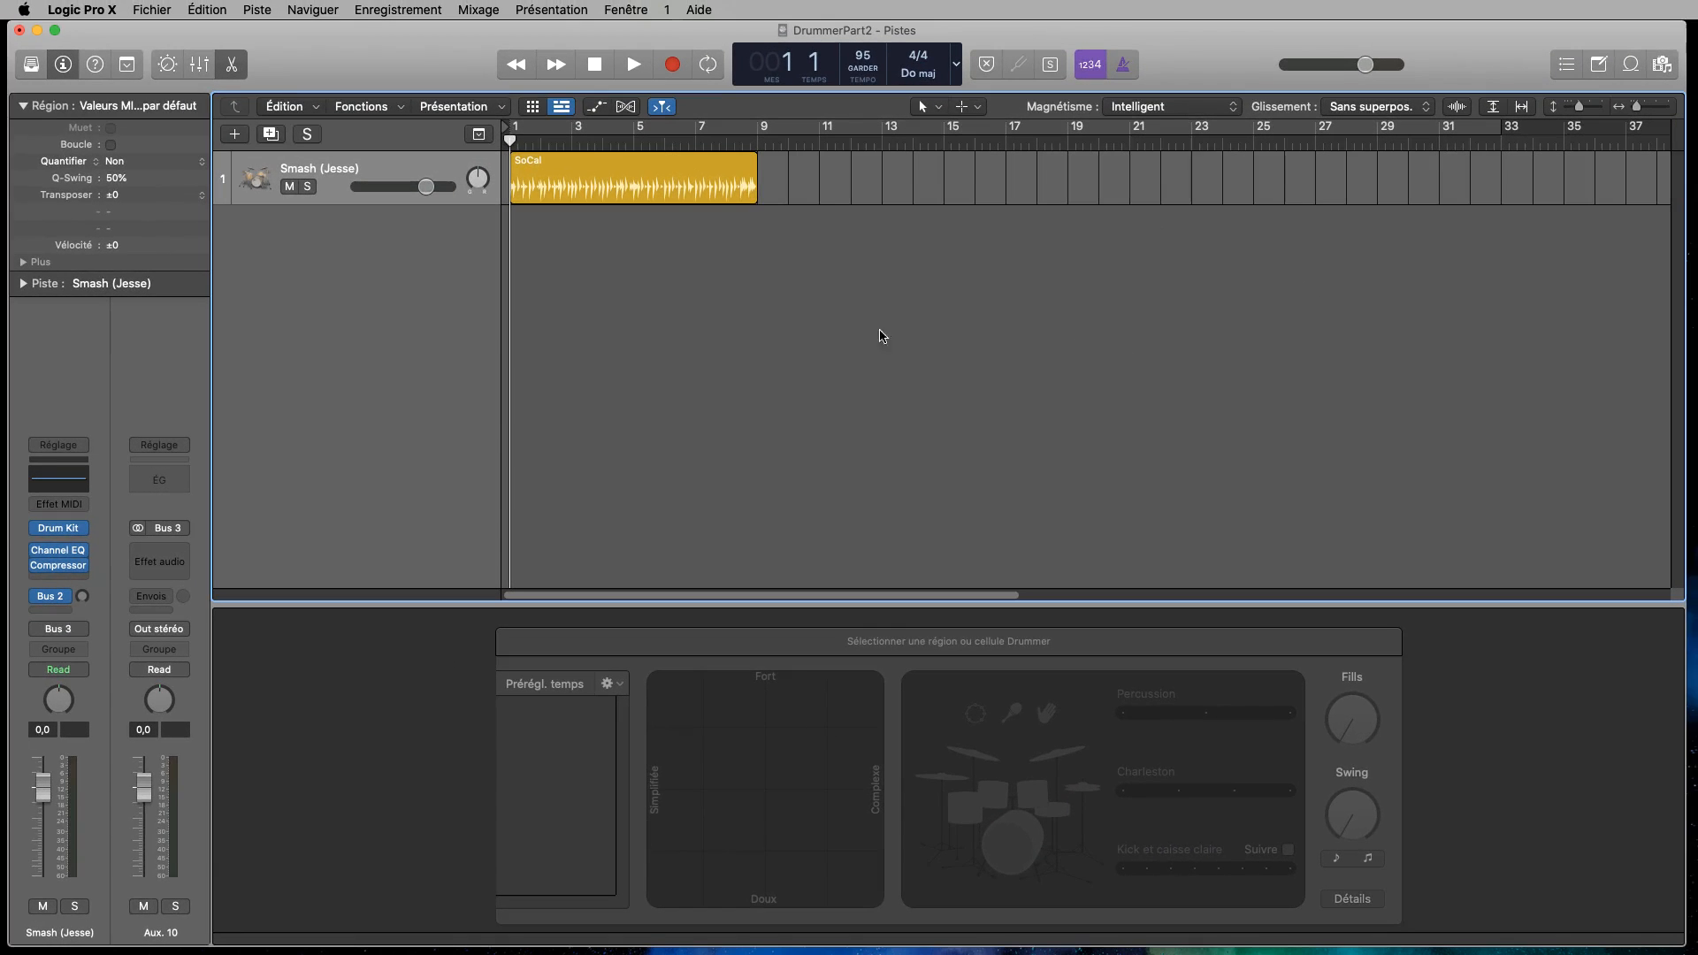
pyautogui.moveTo(795, 177)
pyautogui.rightClick(771, 183)
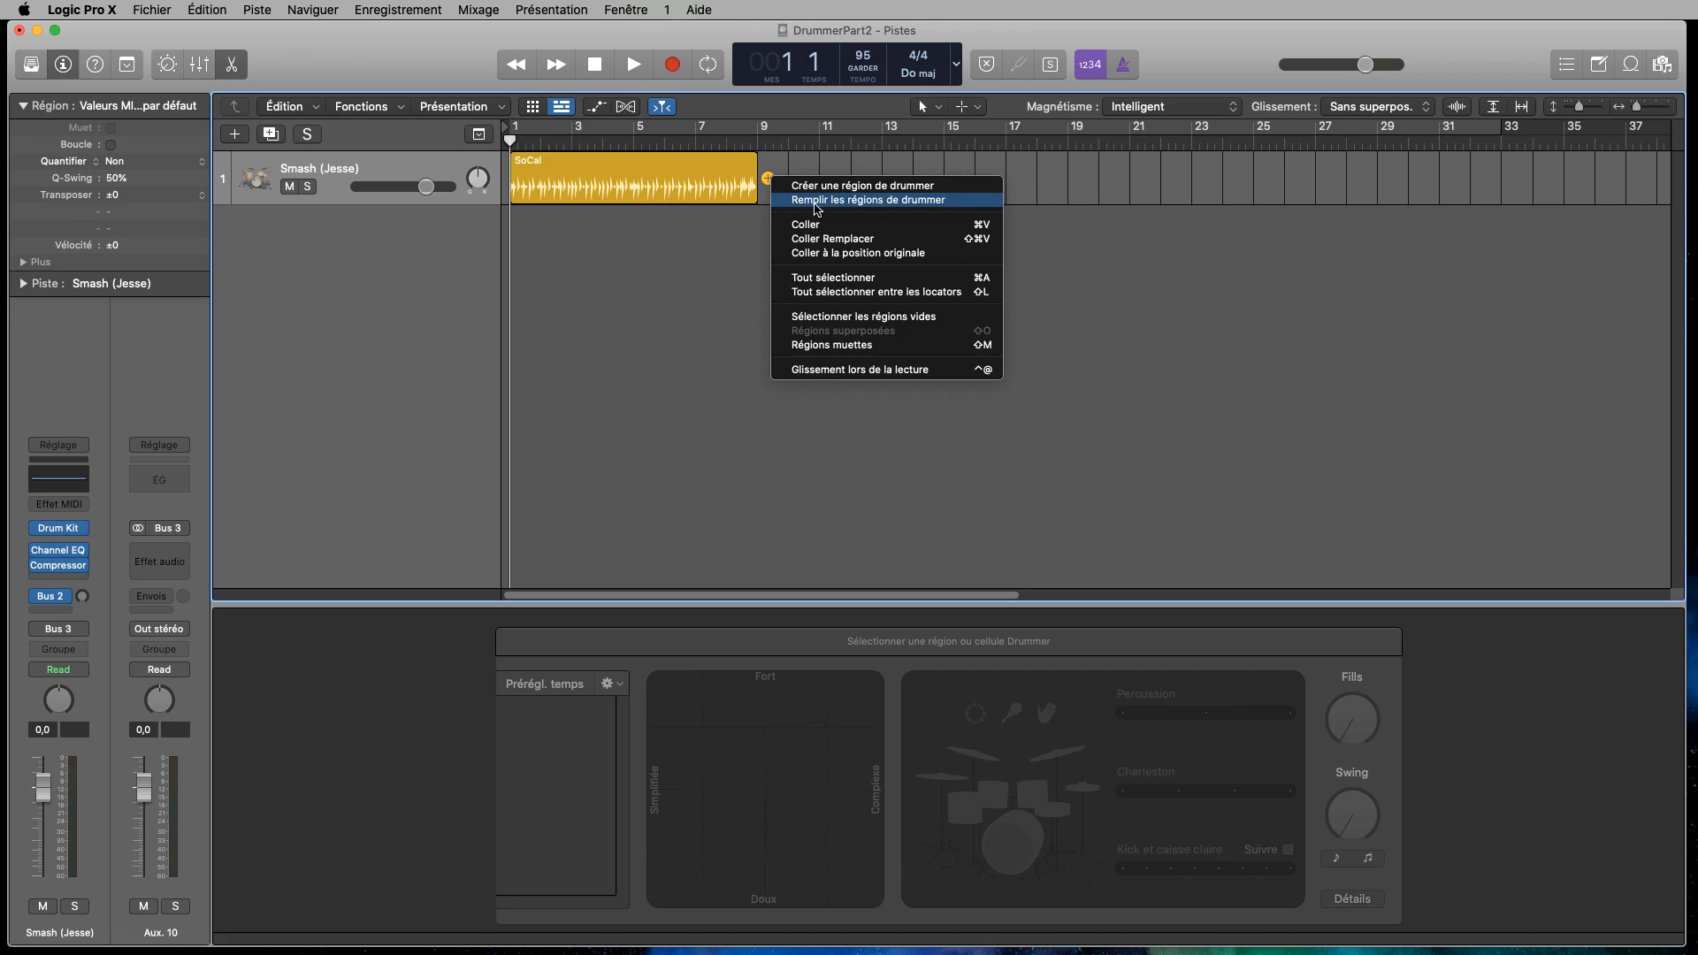
pyautogui.click(1172, 273)
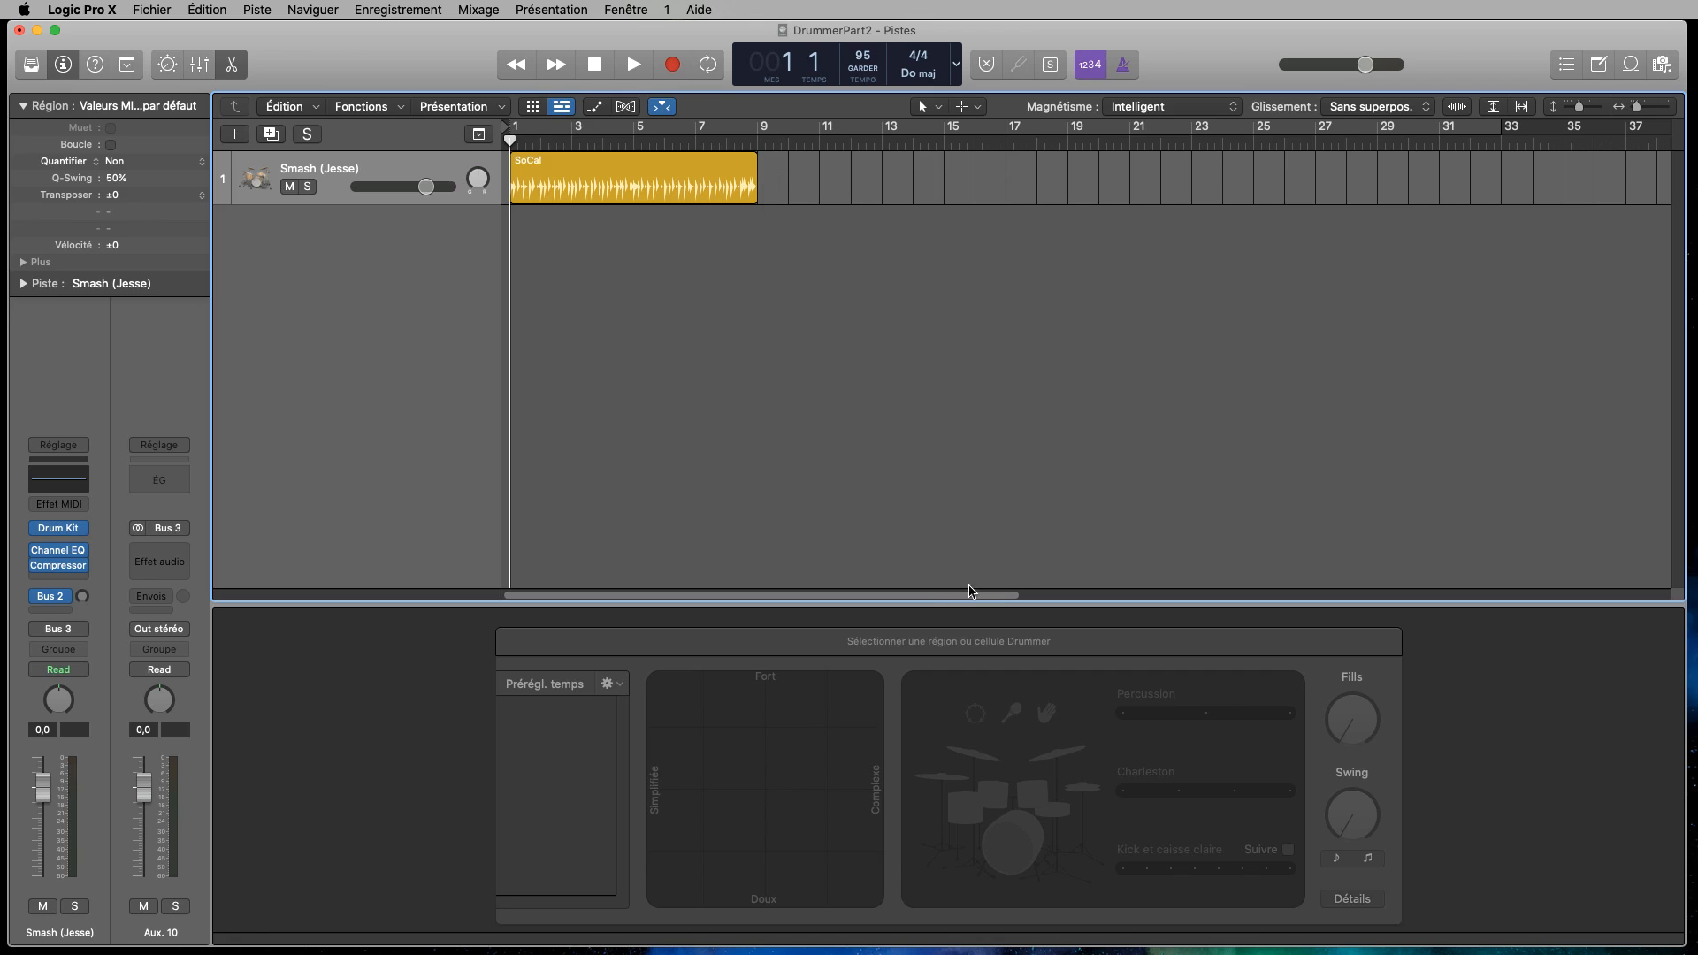
# - Move the project end to bar 33 and fill the Smash (Jesse) track from bar 9 to that end with drummer regions
pyautogui.moveTo(970, 591); pyautogui.dragTo(1667, 621)
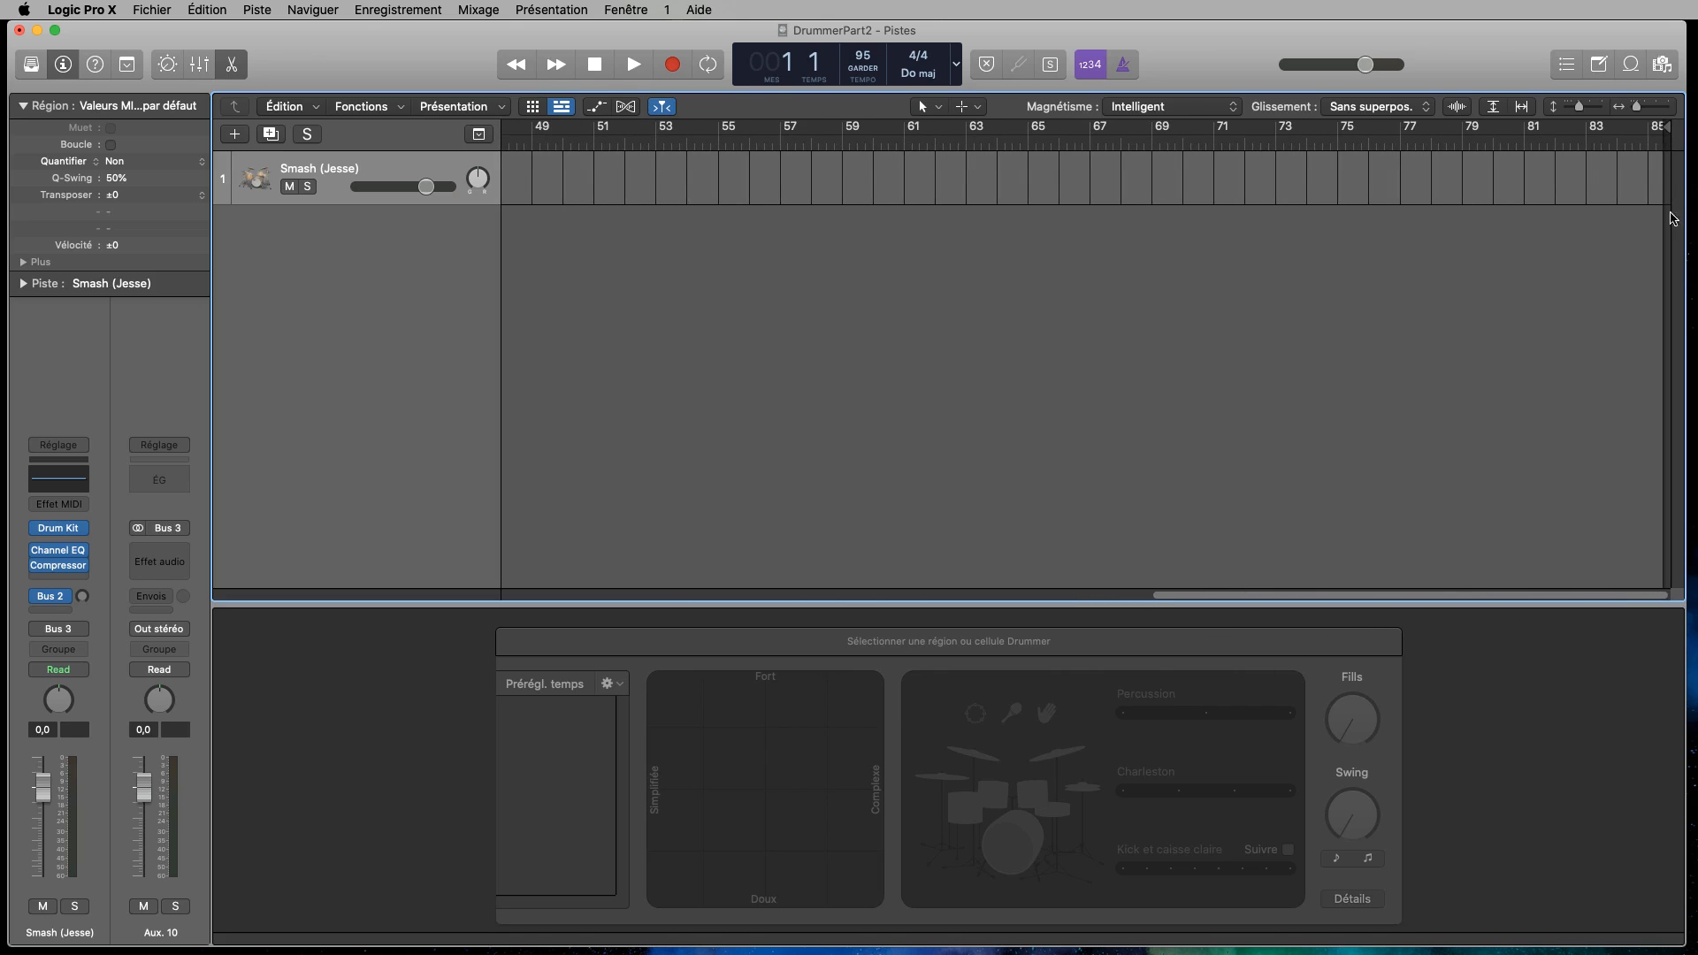
pyautogui.moveTo(1663, 129)
pyautogui.mouseDown()
pyautogui.moveTo(1570, 159)
pyautogui.moveTo(434, 152)
pyautogui.moveTo(1583, 159)
pyautogui.moveTo(1501, 155)
pyautogui.mouseUp()
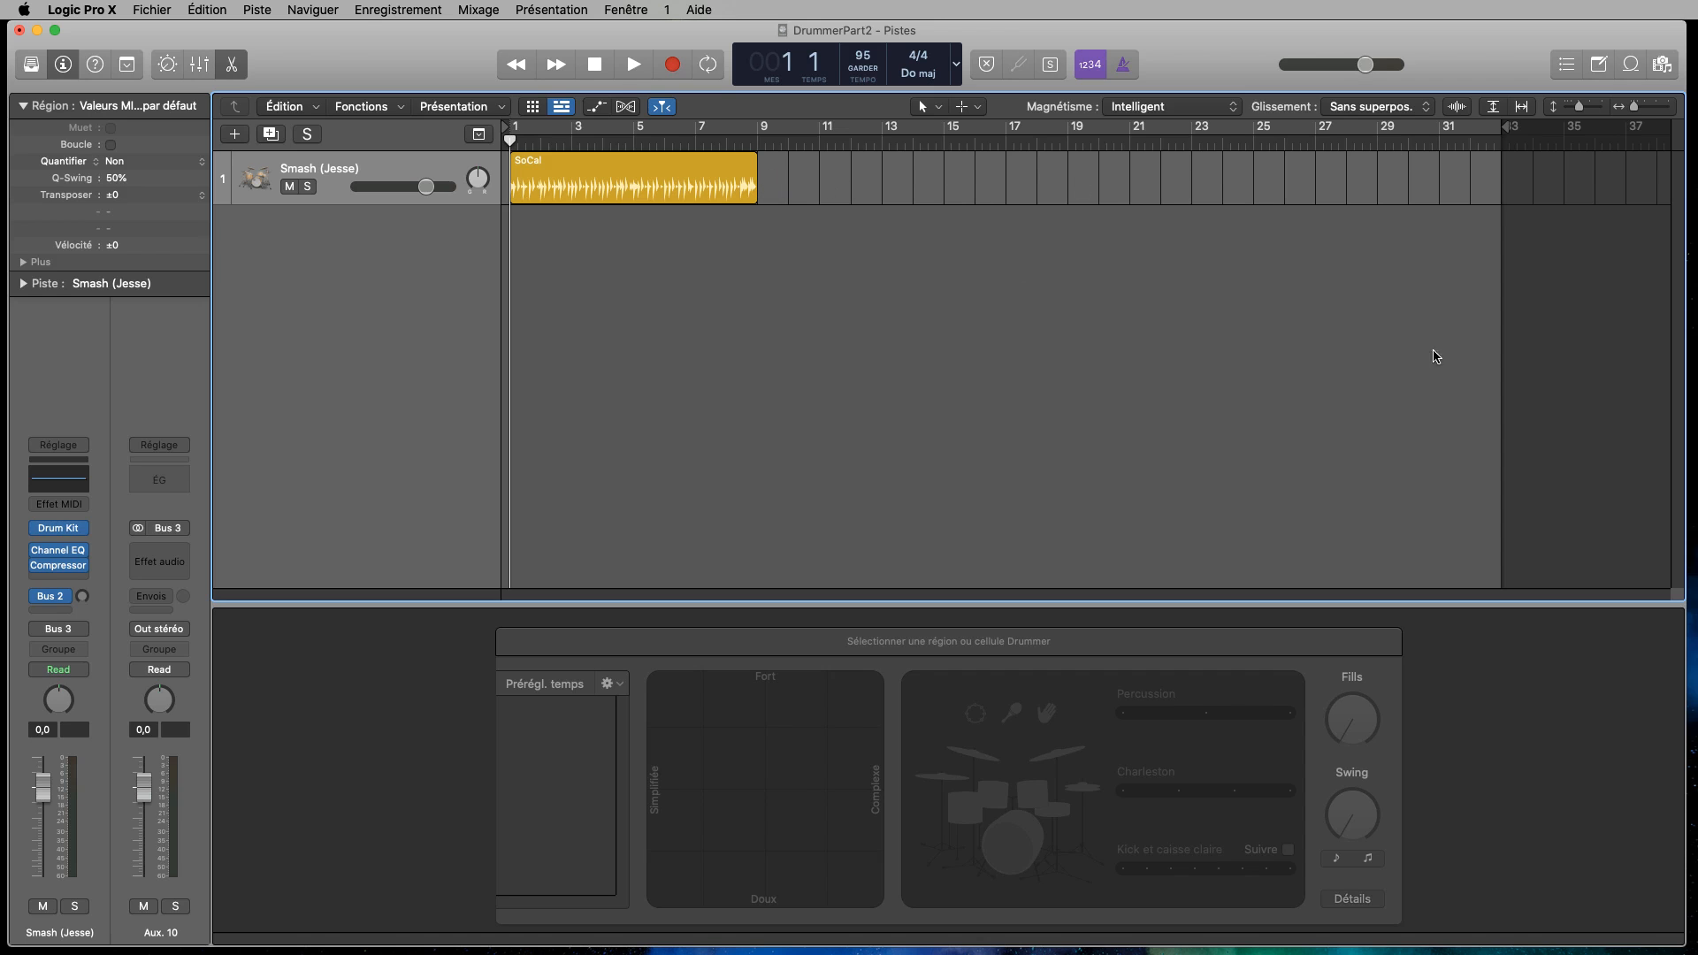
pyautogui.rightClick(820, 176)
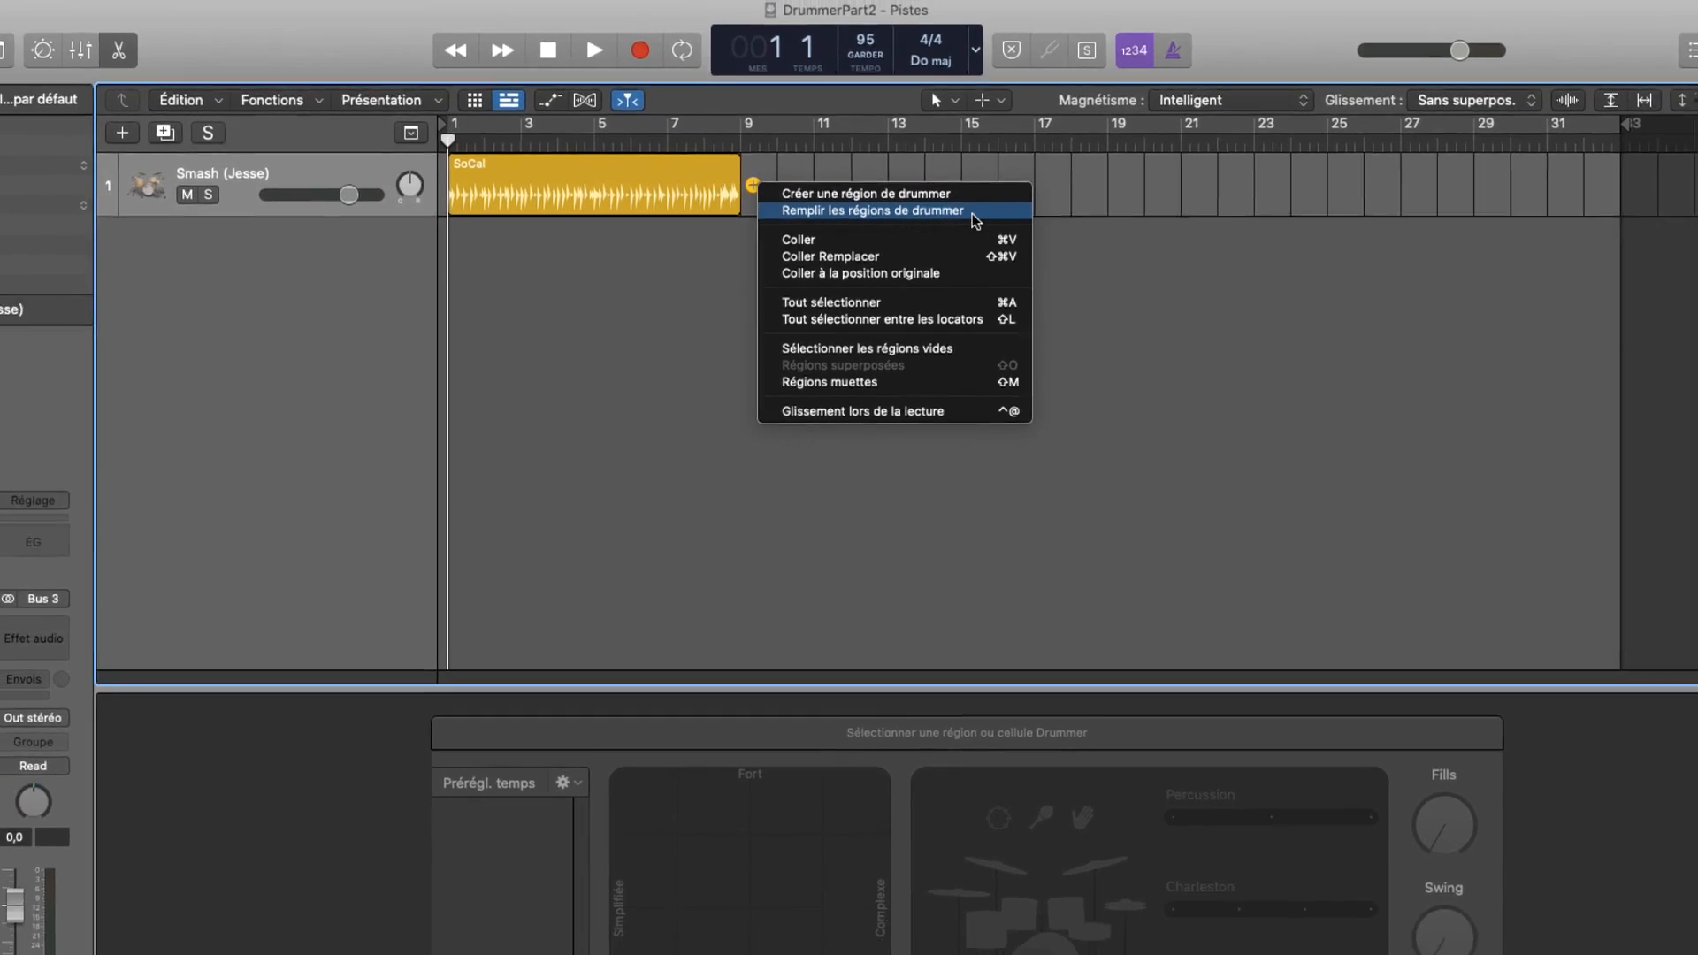
pyautogui.click(972, 212)
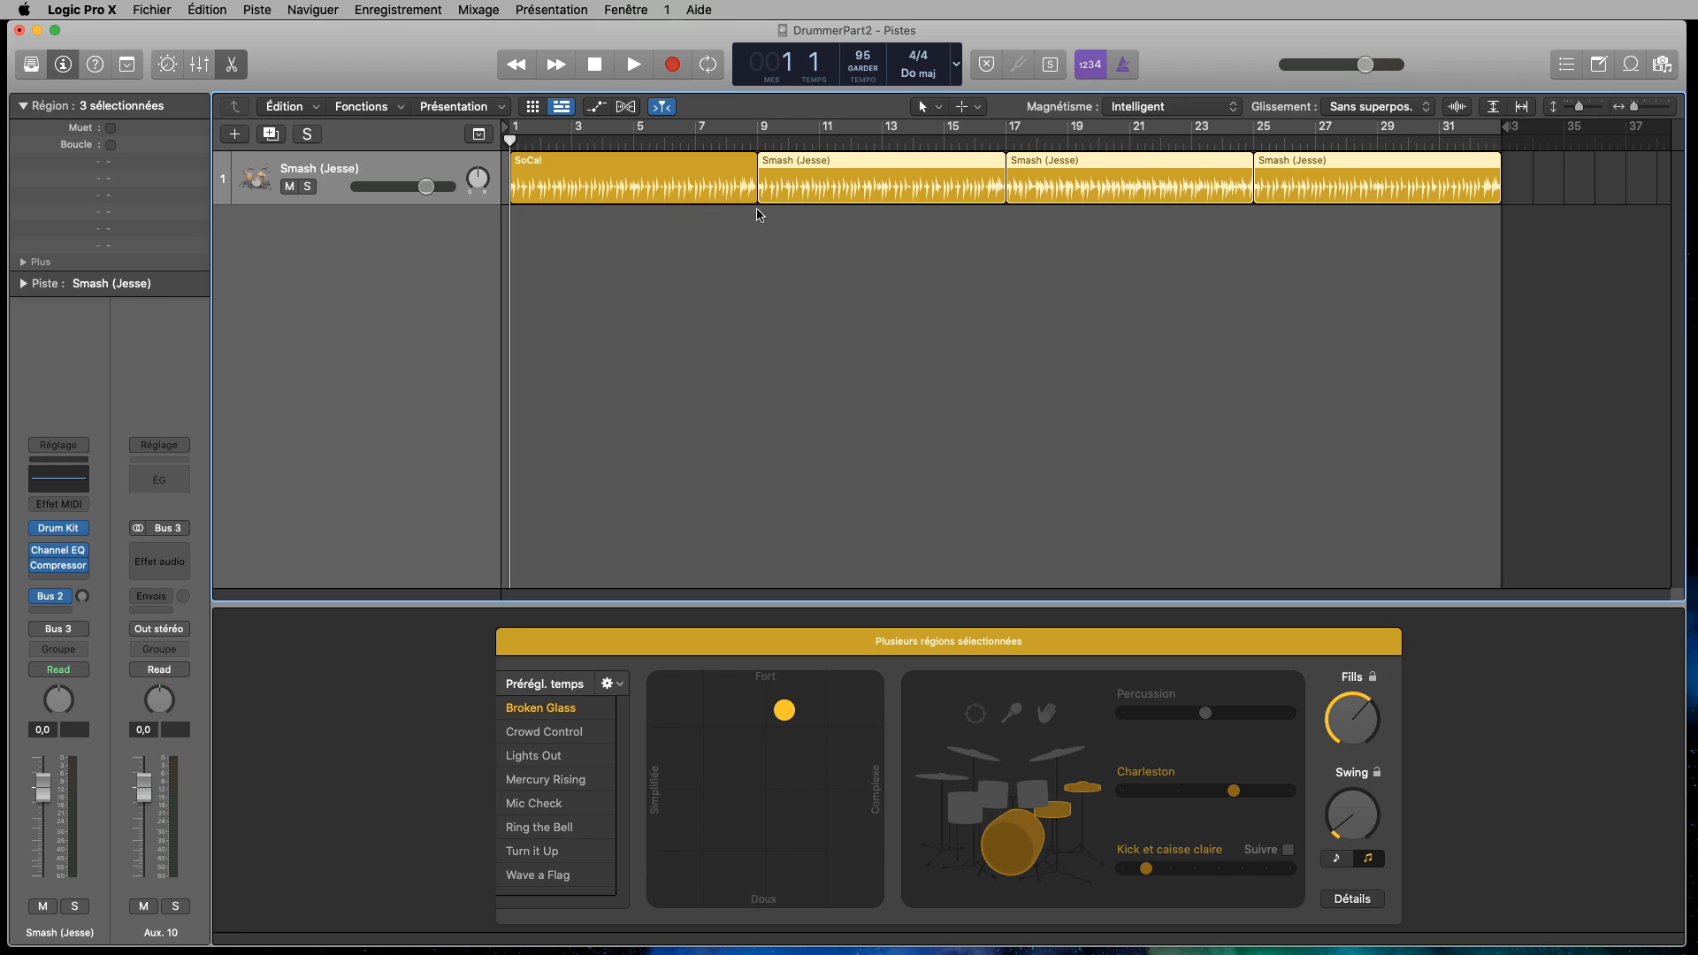
pyautogui.click(1472, 311)
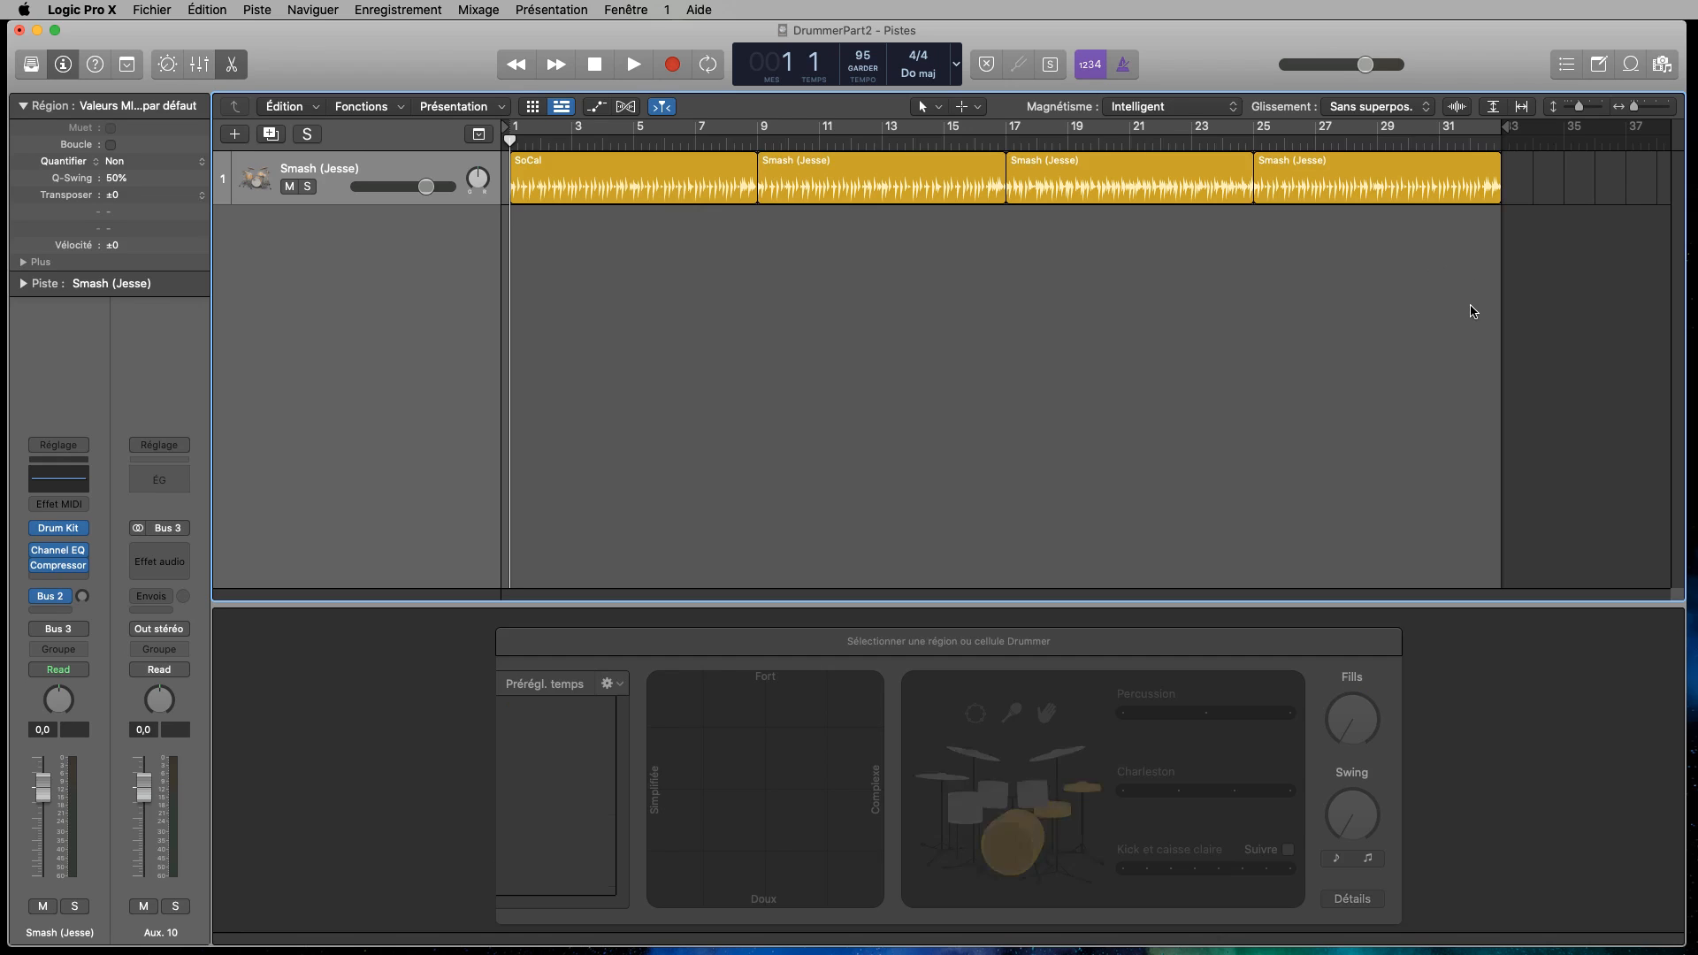